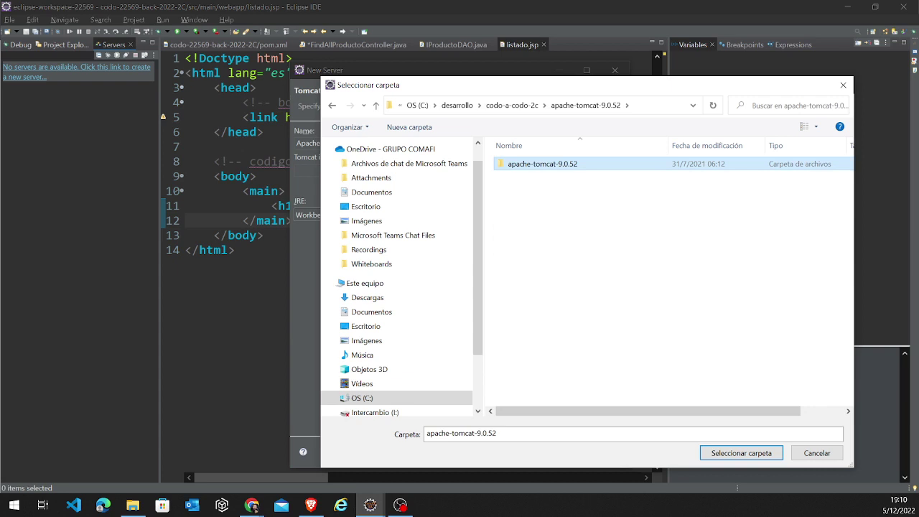
Step: Create the Tomcat v9.0 server using the apache-tomcat-9.0.52 folder as installation directory and the Workbench default JRE
left_click(739, 453)
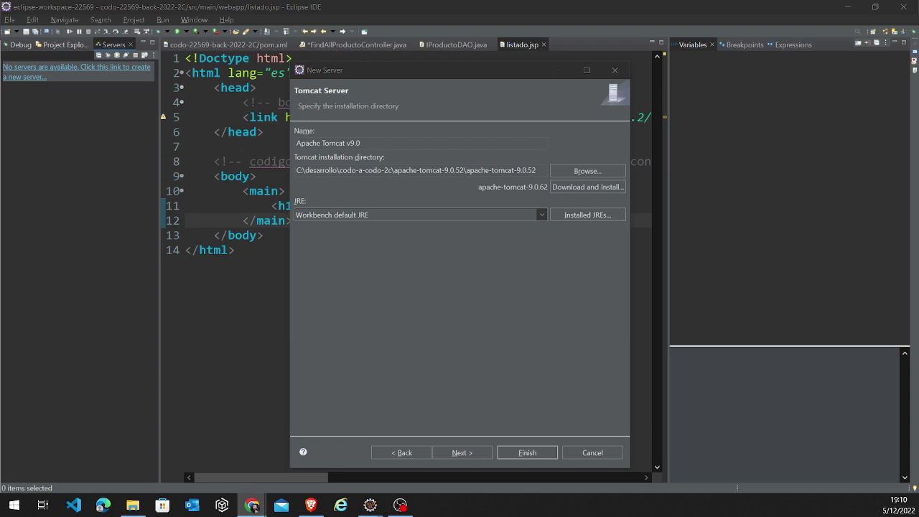
left_click(336, 216)
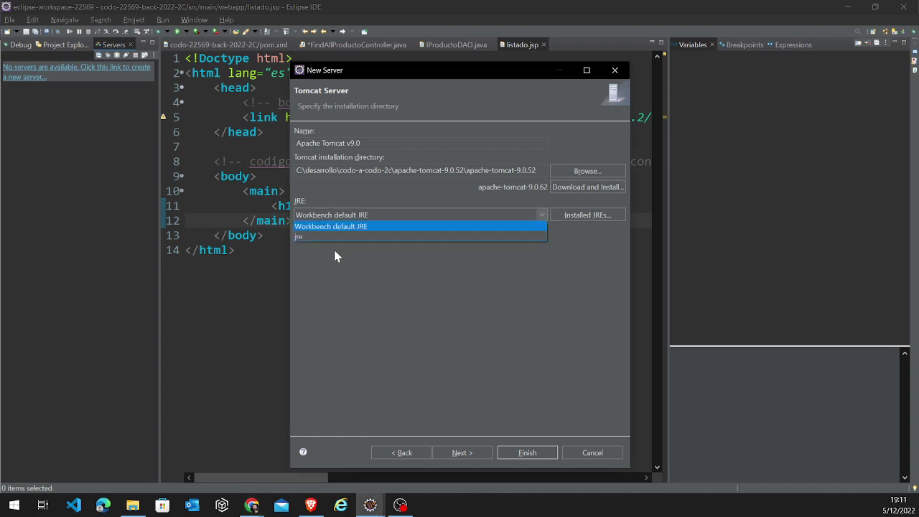
left_click(315, 226)
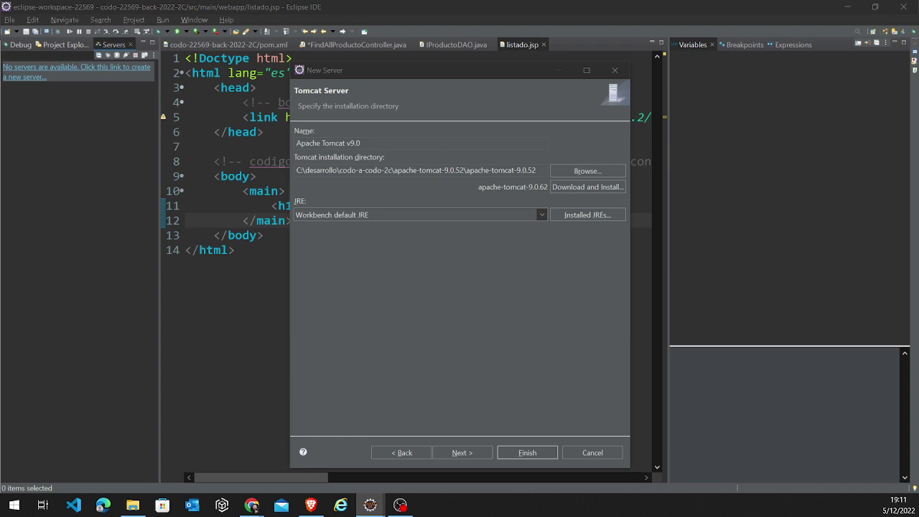
left_click(362, 215)
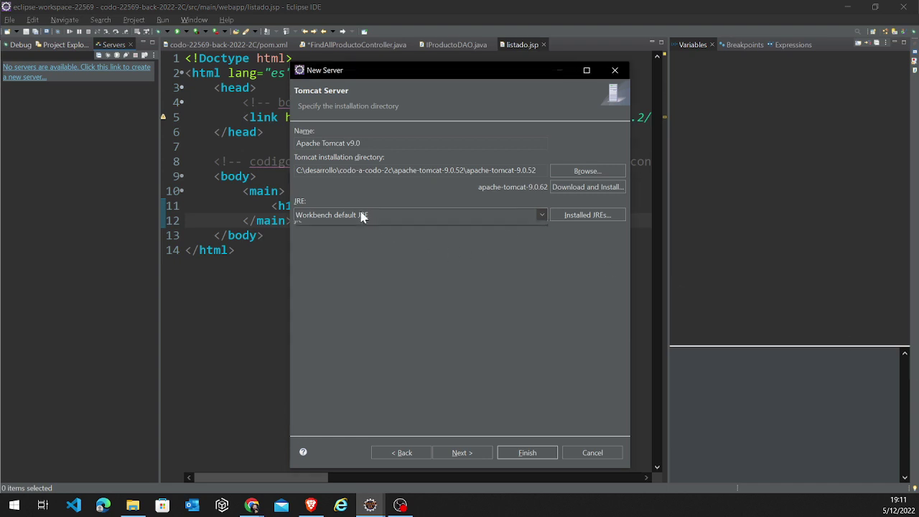
left_click(359, 257)
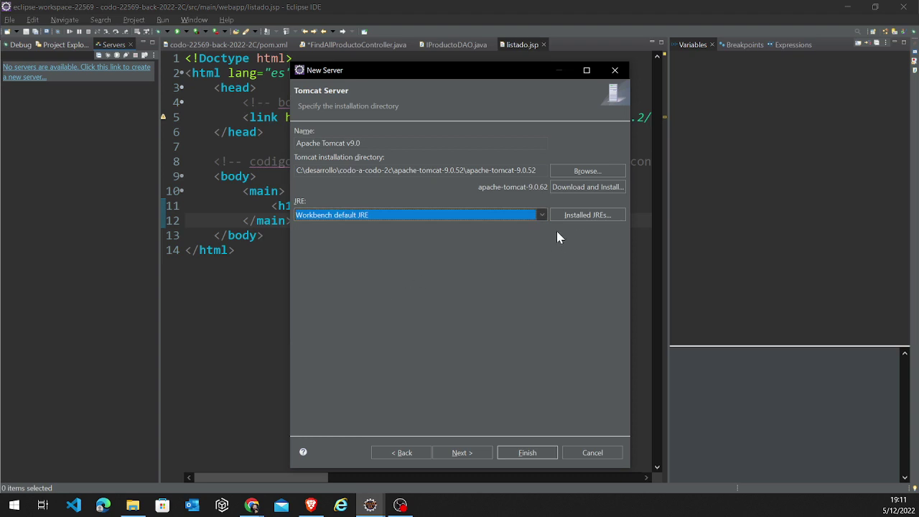
left_click(462, 453)
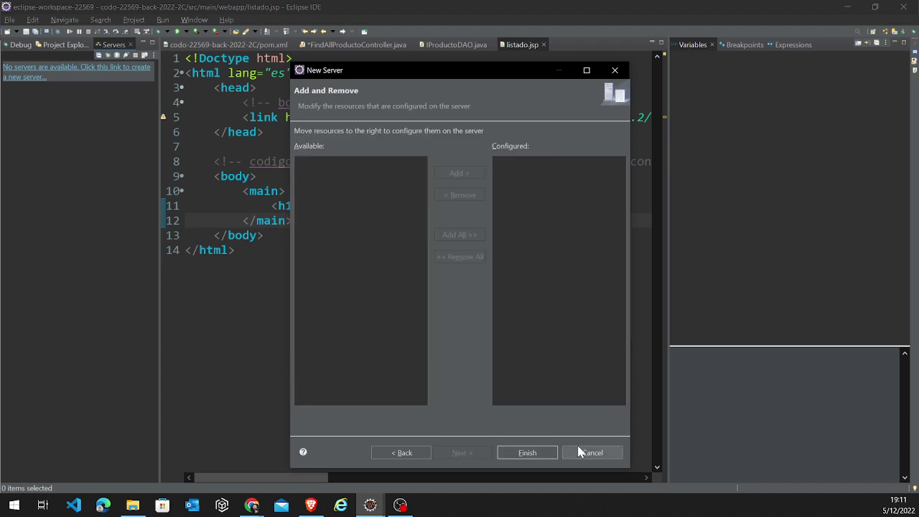
left_click(527, 452)
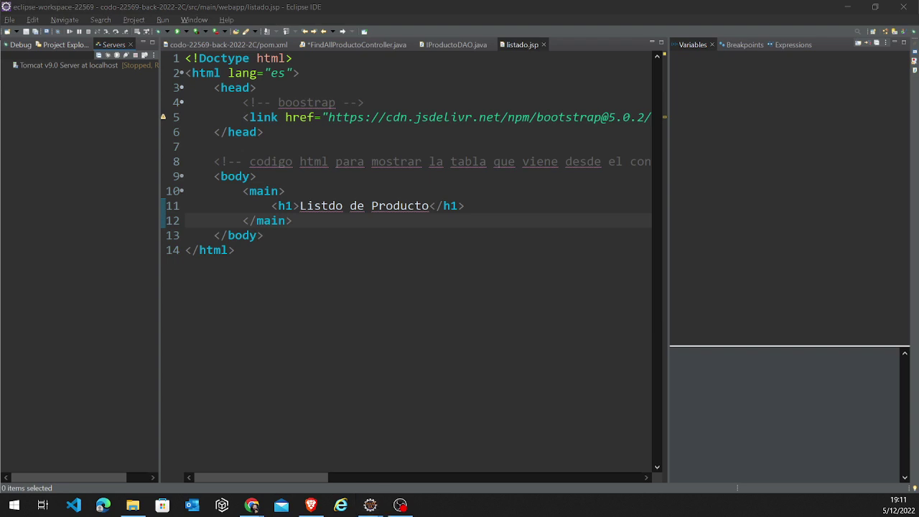
Step: Open the configuration overview of the Tomcat v9.0 server and resize the surrounding panes so the Ports table is fully readable
key("alt+Tab")
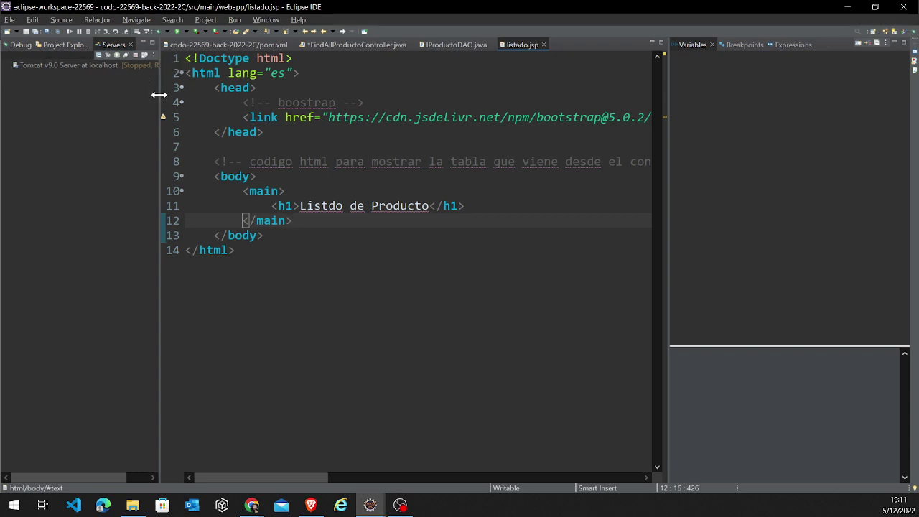
left_click_drag(159, 94, 283, 88)
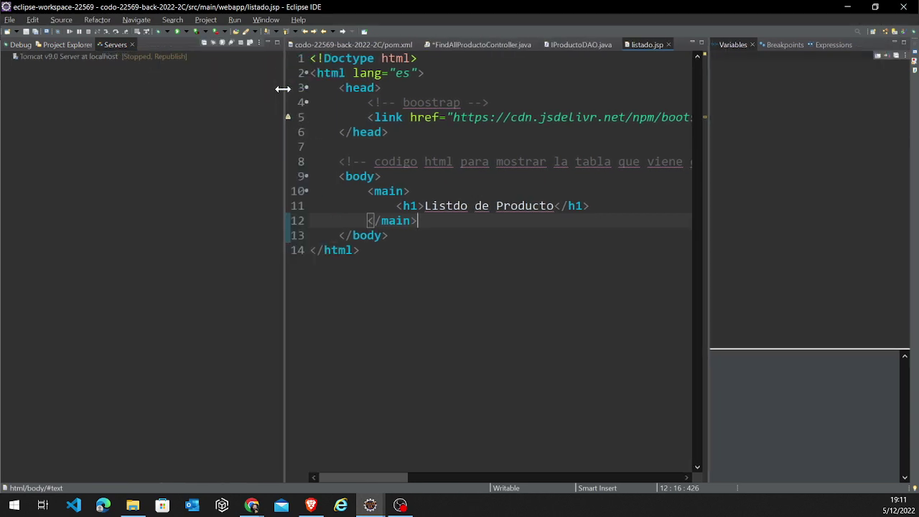
left_click(163, 57)
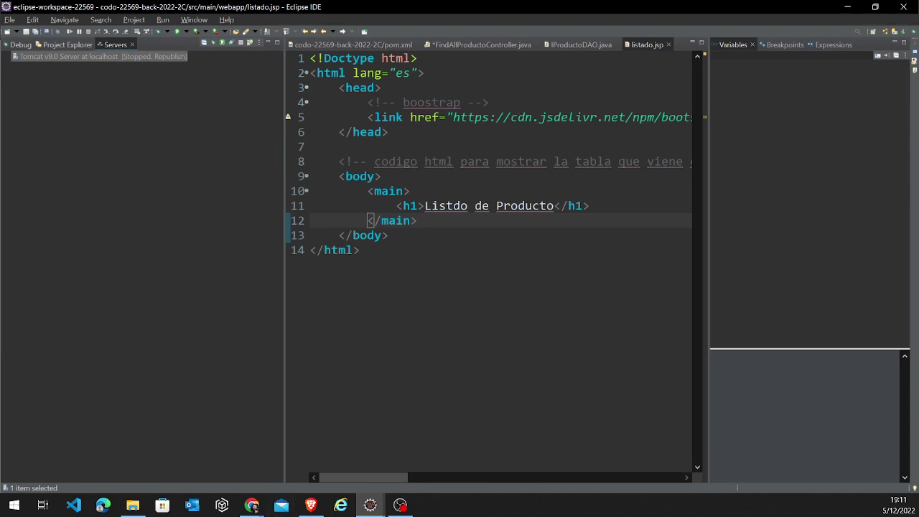
left_click(251, 505)
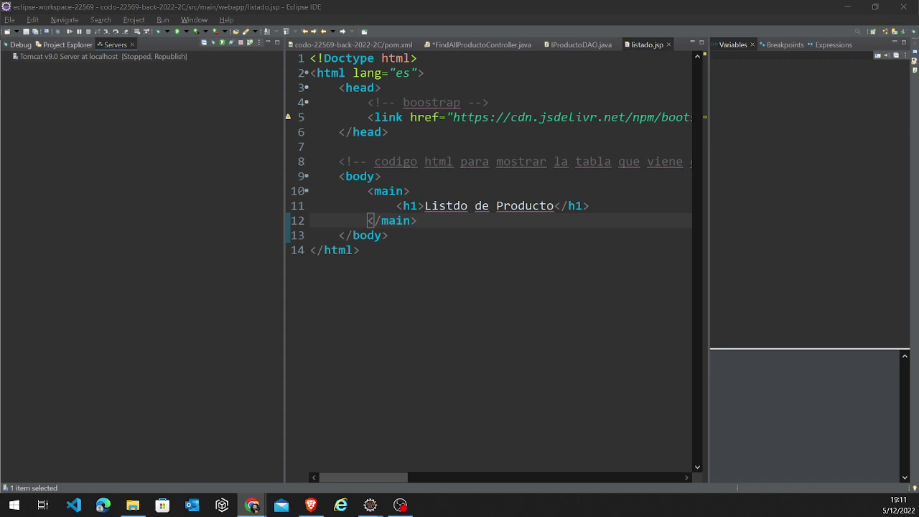
left_click(106, 57)
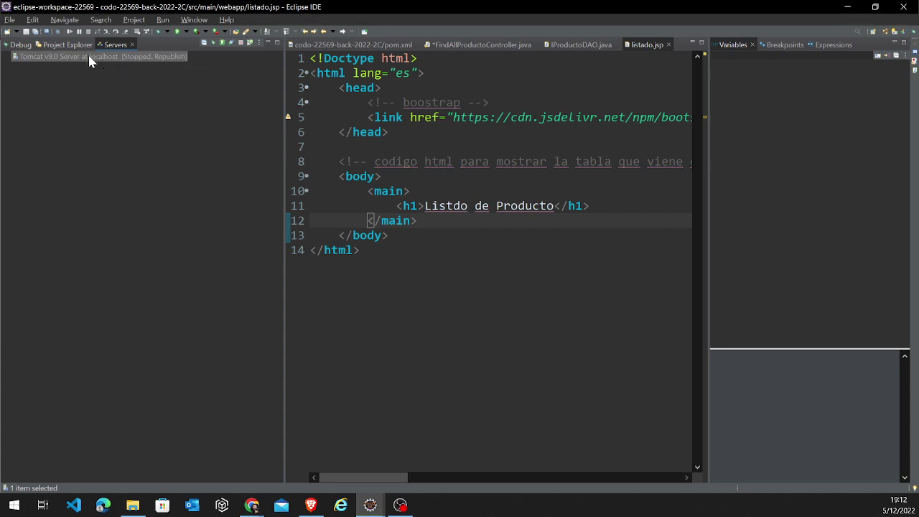
double_click(73, 58)
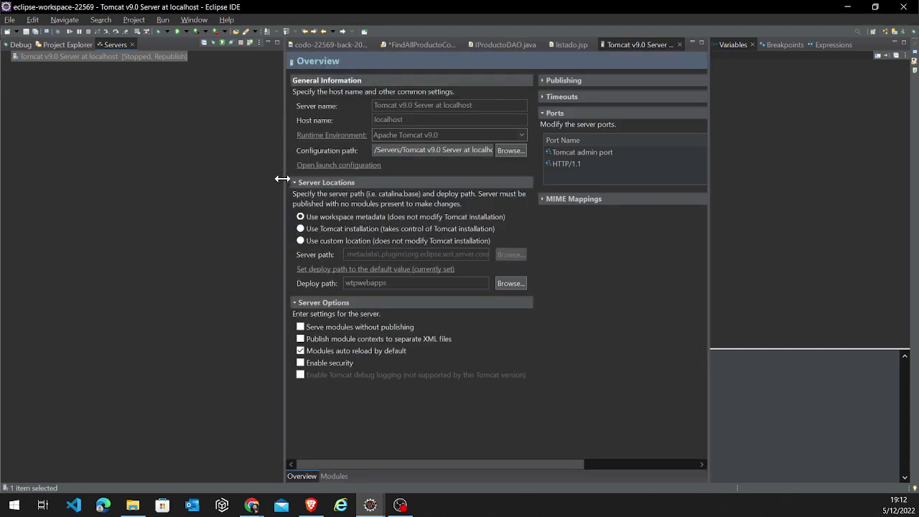
left_click_drag(281, 179, 208, 164)
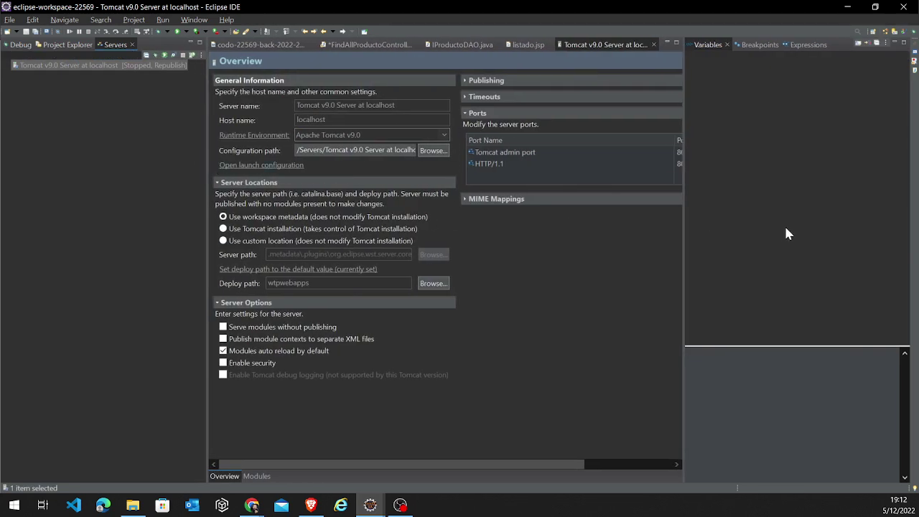
left_click(682, 208)
left_click_drag(682, 209, 764, 205)
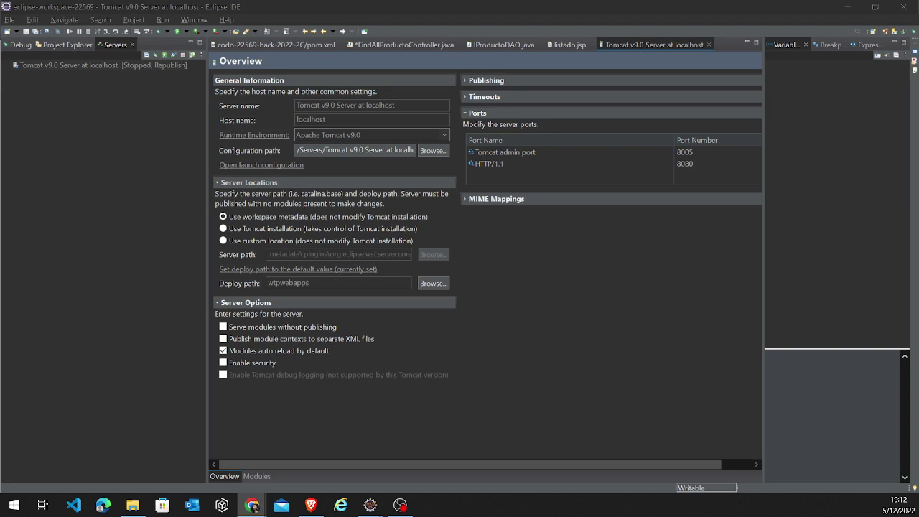
left_click(119, 153)
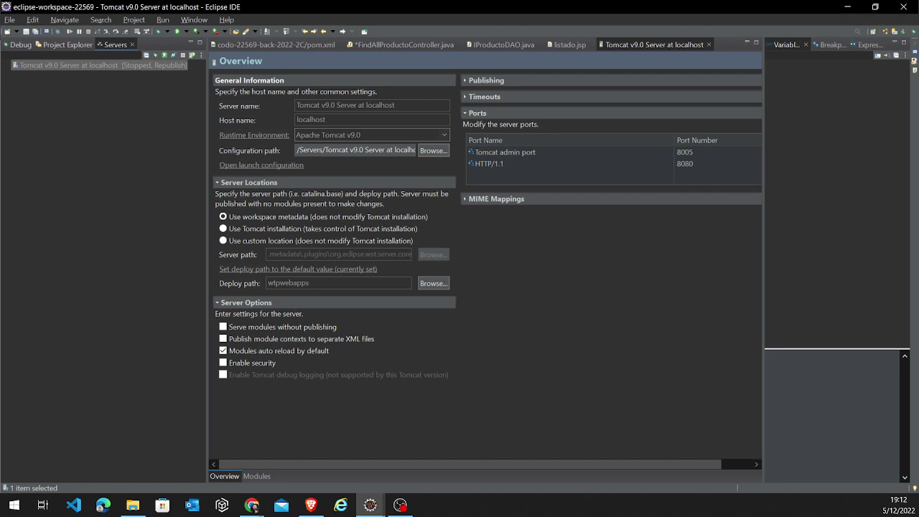
key("alt+Tab")
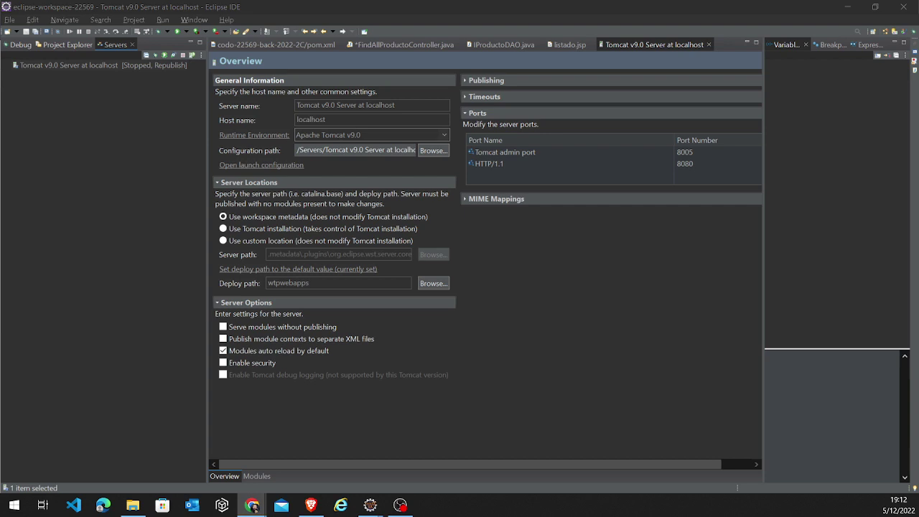
left_click(915, 36)
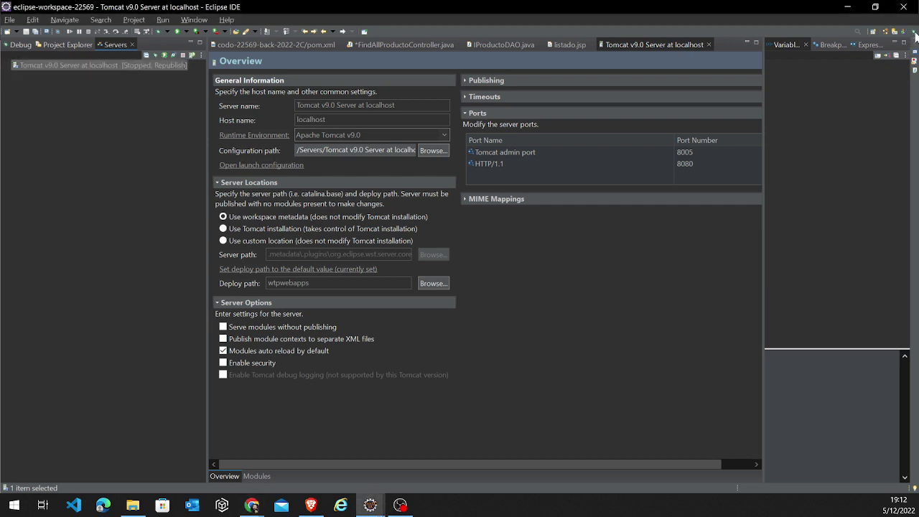
Step: Reset the current perspective to its default layout and bring the Servers view to the front
left_click(194, 22)
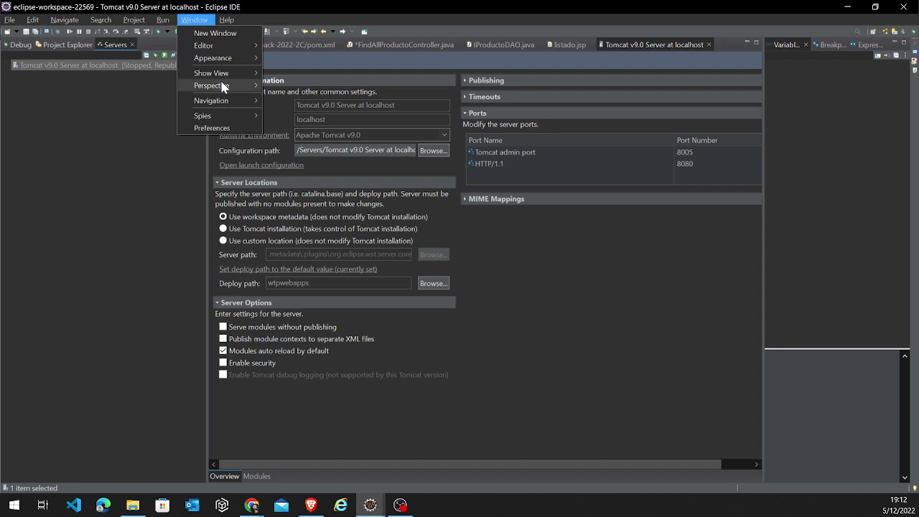
mouse_move(223, 87)
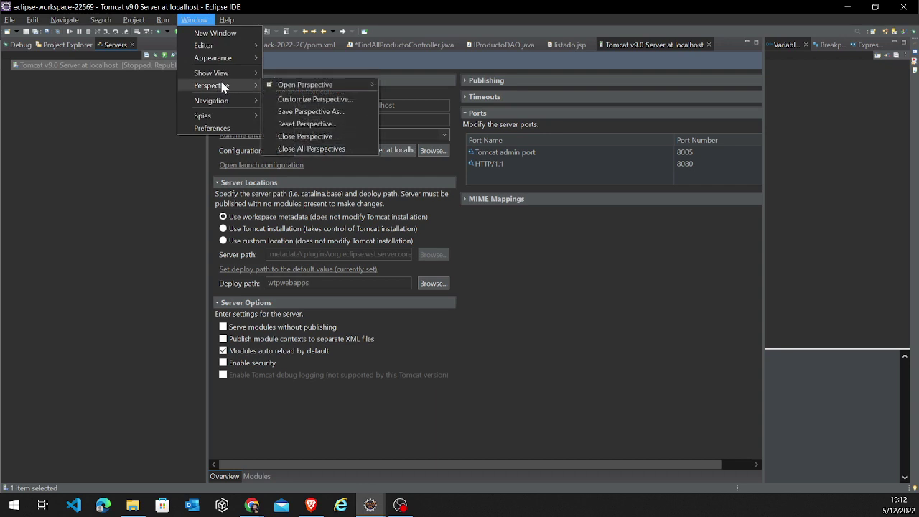
left_click(305, 124)
left_click(535, 255)
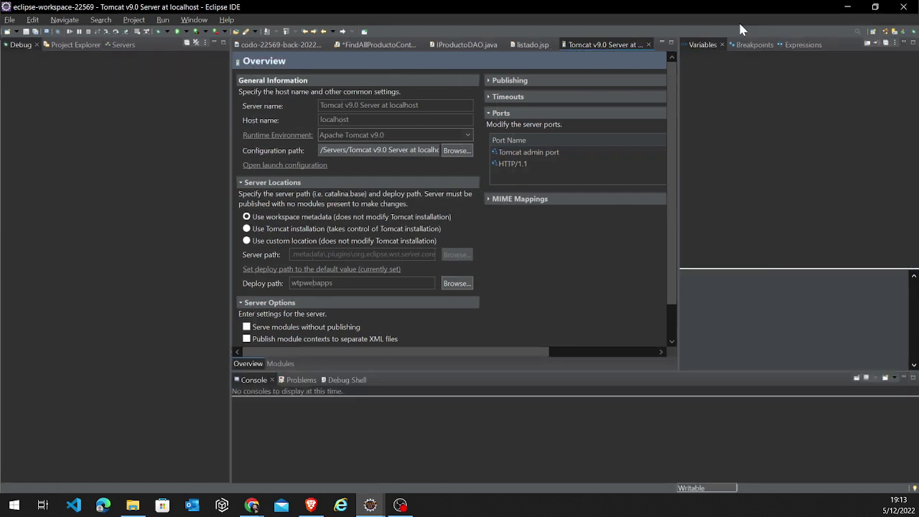
left_click(126, 44)
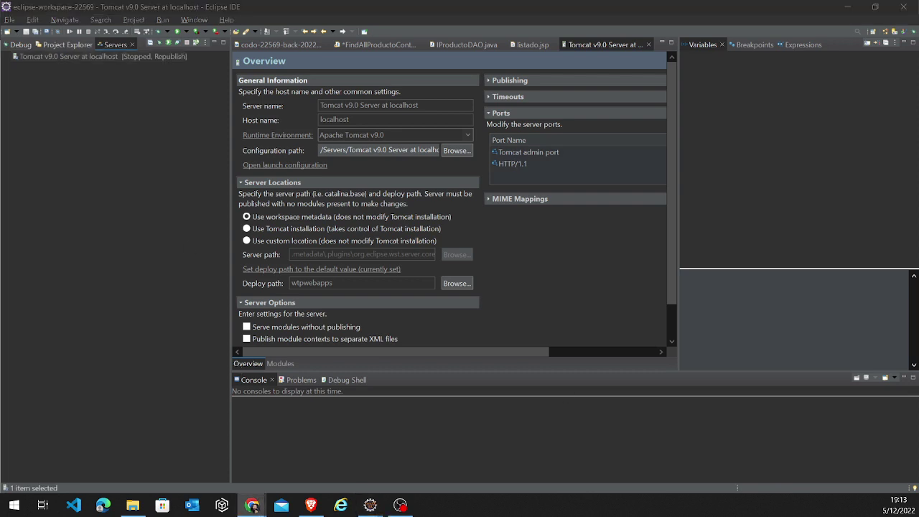
left_click(79, 144)
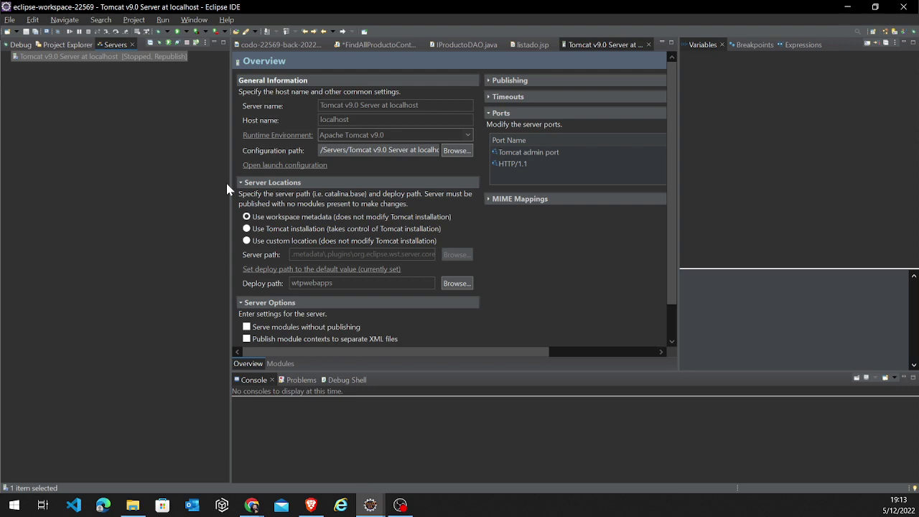
Step: Set the server location to Use Tomcat installation with Tomcat's webapps folder as deploy path, and save the server configuration
left_click(587, 49)
double_click(587, 45)
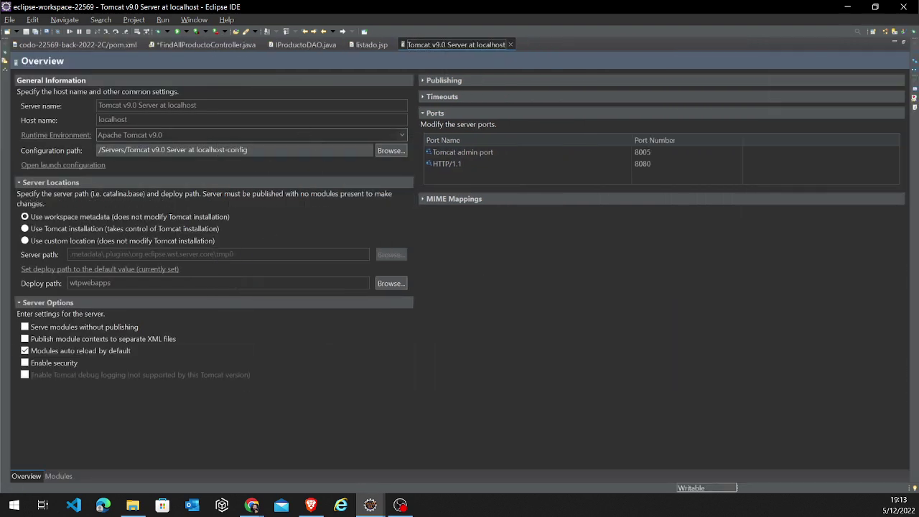
left_click(25, 229)
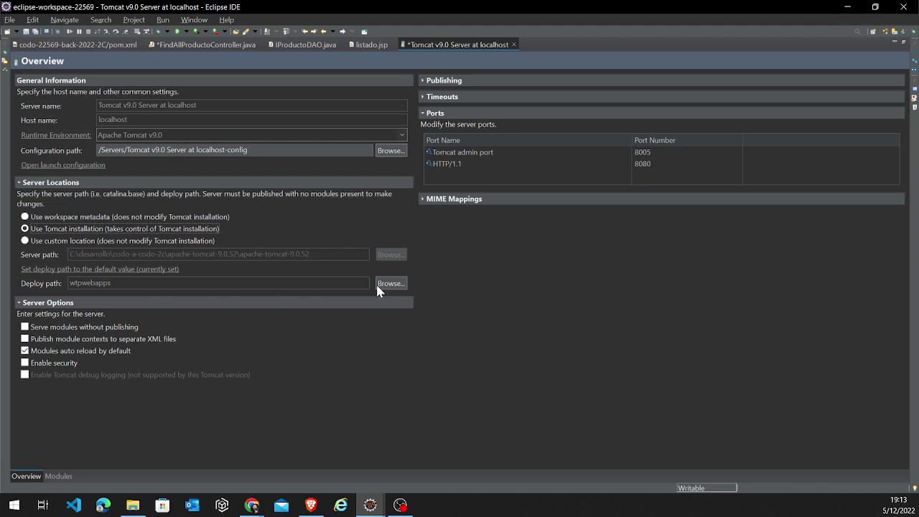
left_click(403, 286)
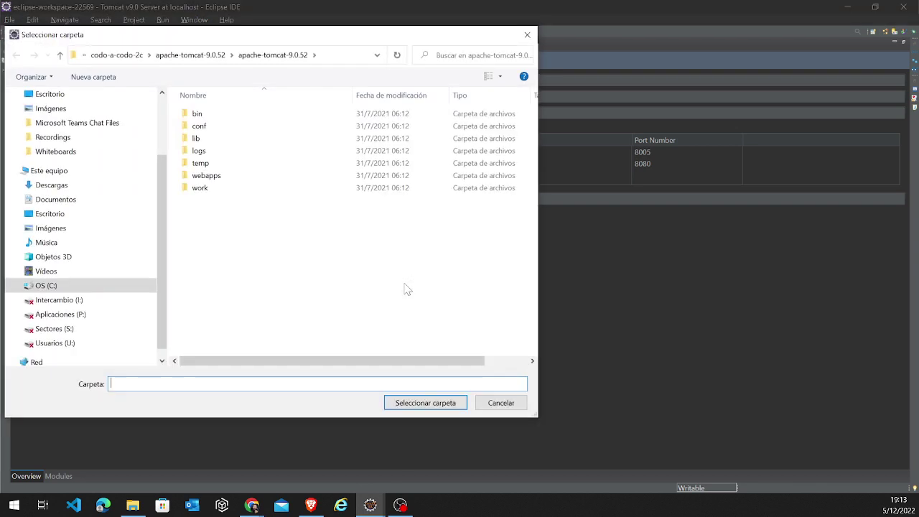
left_click(203, 178)
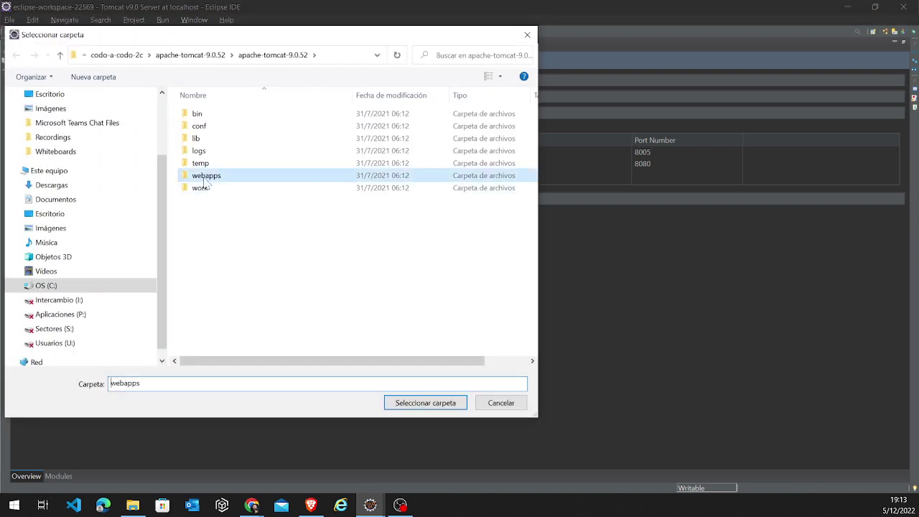
left_click(449, 408)
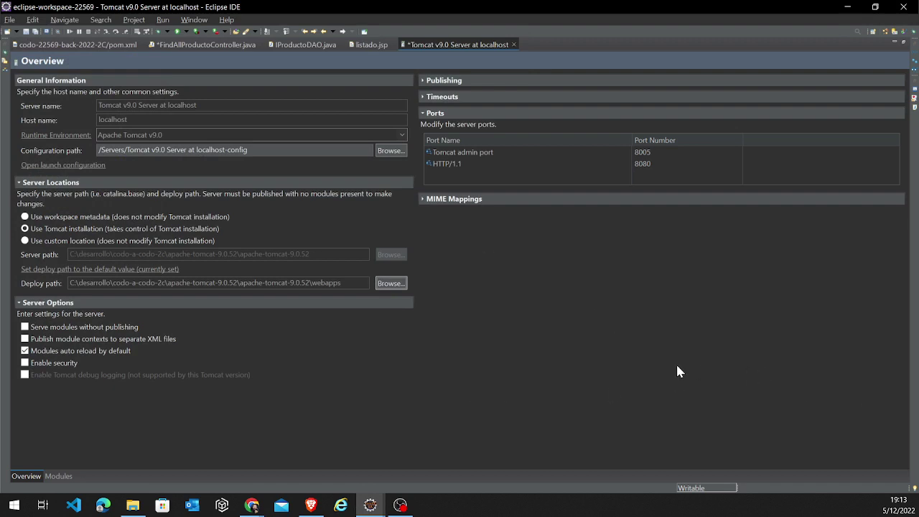
key("ctrl+s")
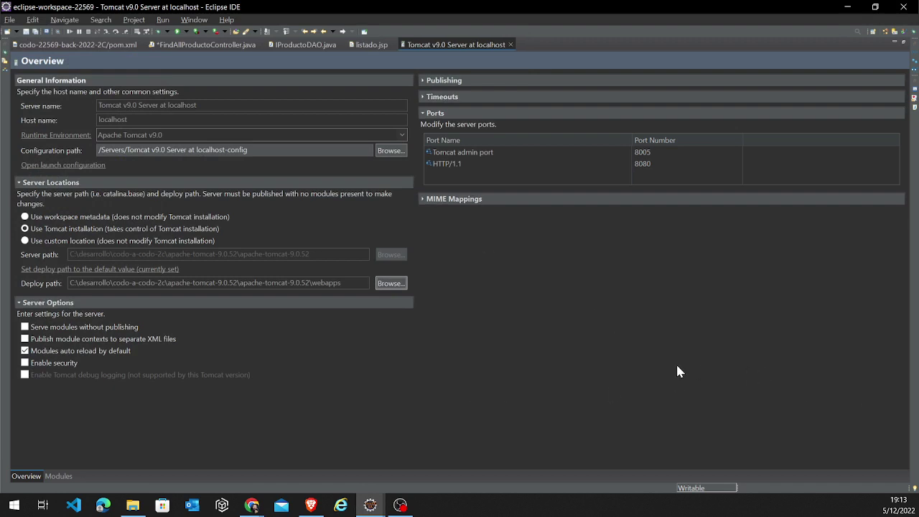
double_click(465, 46)
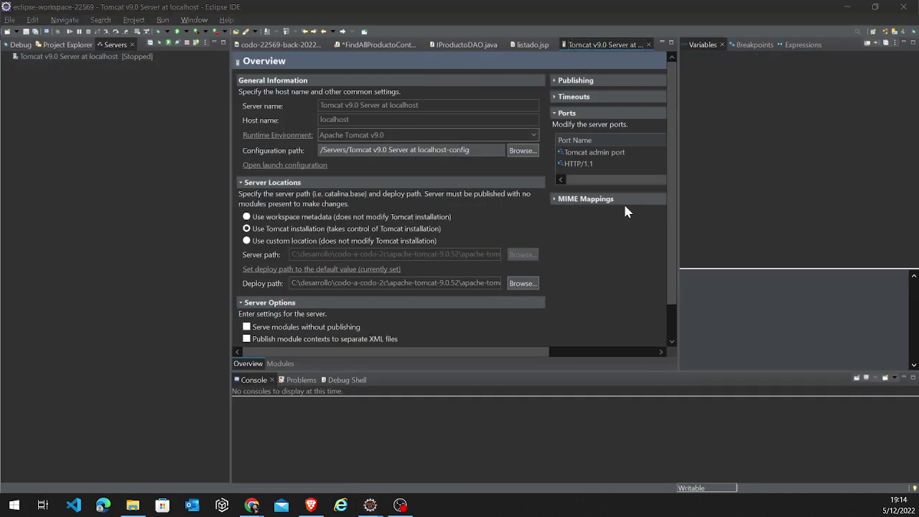
Step: Switch to the Jamboard diagram in the browser and trace from the project's Java source folder to the Tomcat webapp box
left_click(106, 56)
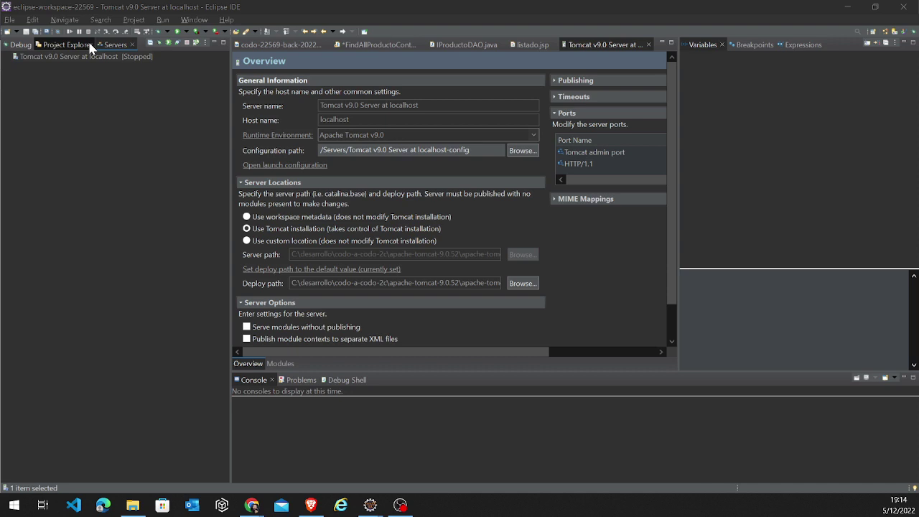
key("alt+Tab")
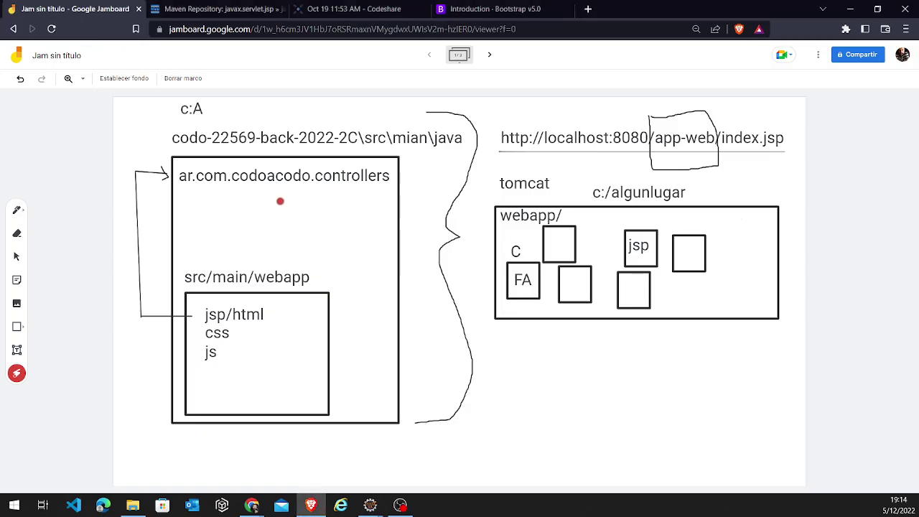
mouse_move(242, 148)
left_mouse_down()
mouse_move(151, 345)
mouse_move(388, 302)
mouse_move(309, 98)
mouse_move(342, 272)
mouse_move(495, 214)
mouse_move(547, 225)
left_mouse_up()
key("alt+Tab")
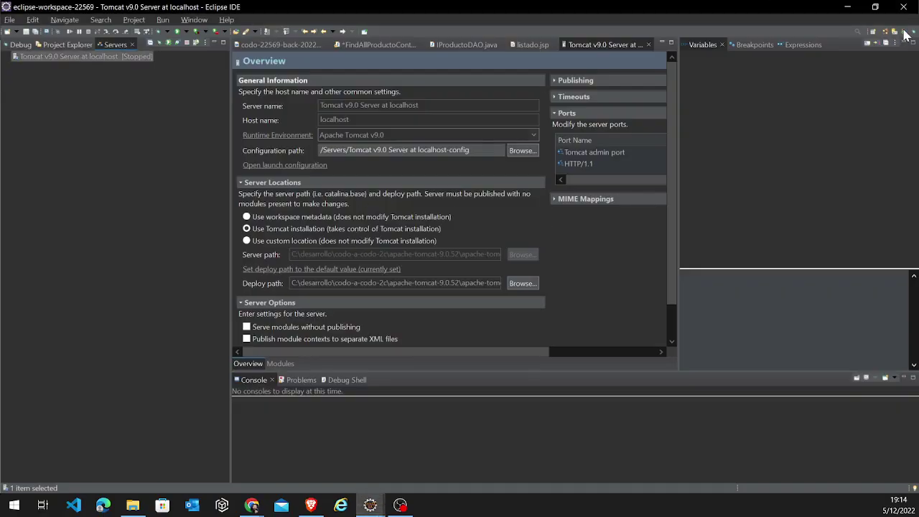
Step: Switch to the Java perspective and select the codo-22569-back-2022-2C project
left_click(904, 33)
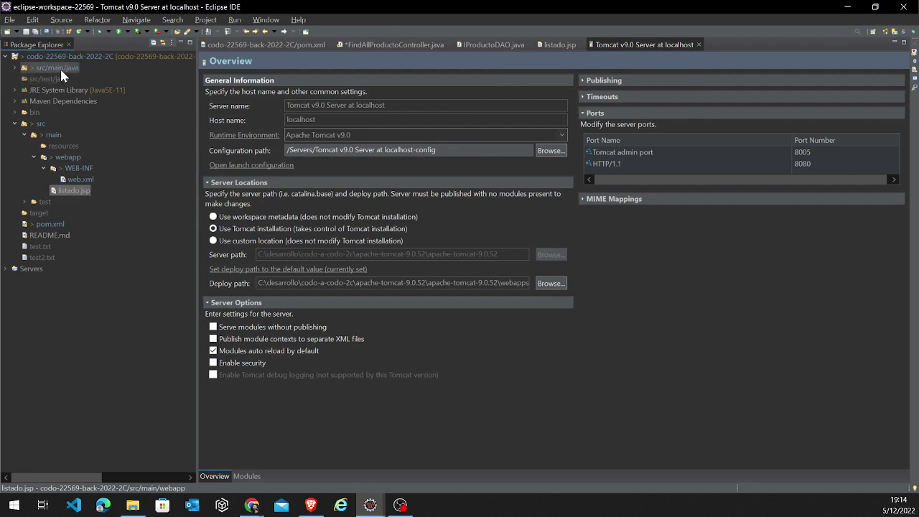
left_click(42, 58)
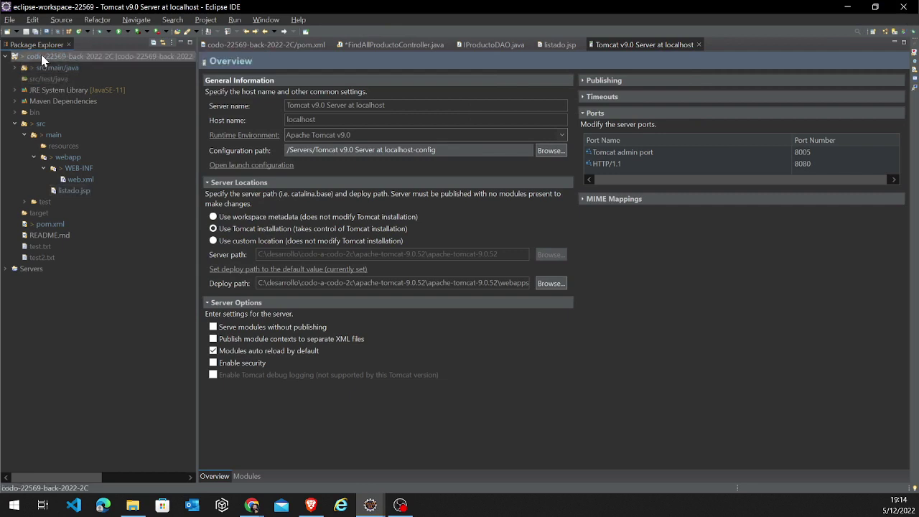
Step: Update the Maven configuration of the codo-22569-back-2022-2C project with Force Update of Snapshots/Releases enabled
right_click(42, 57)
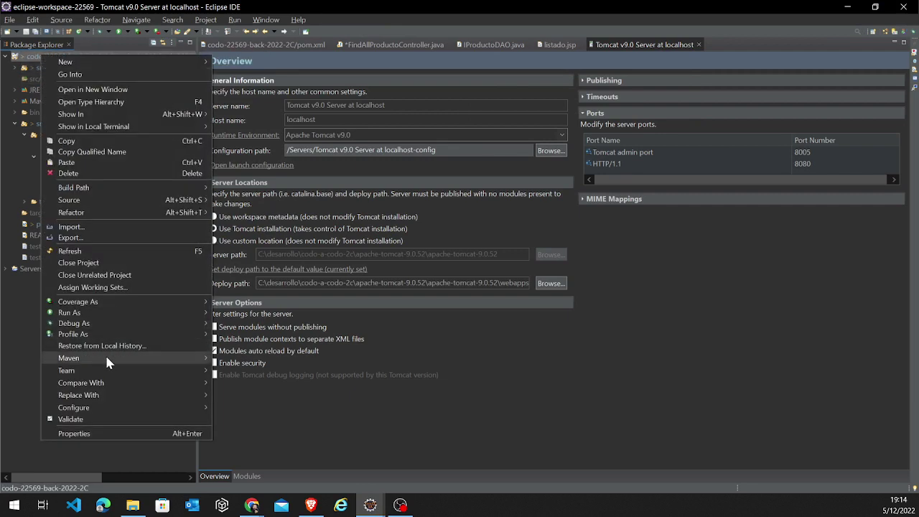
mouse_move(165, 358)
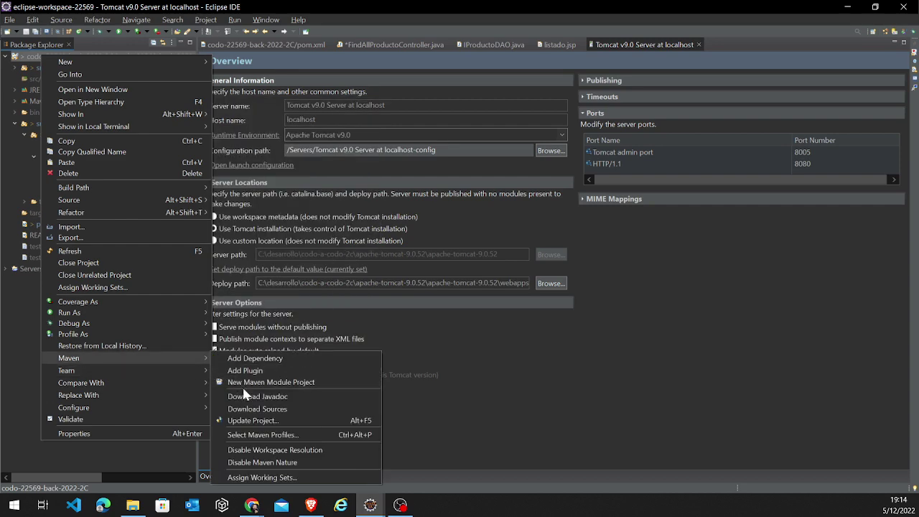
left_click(251, 420)
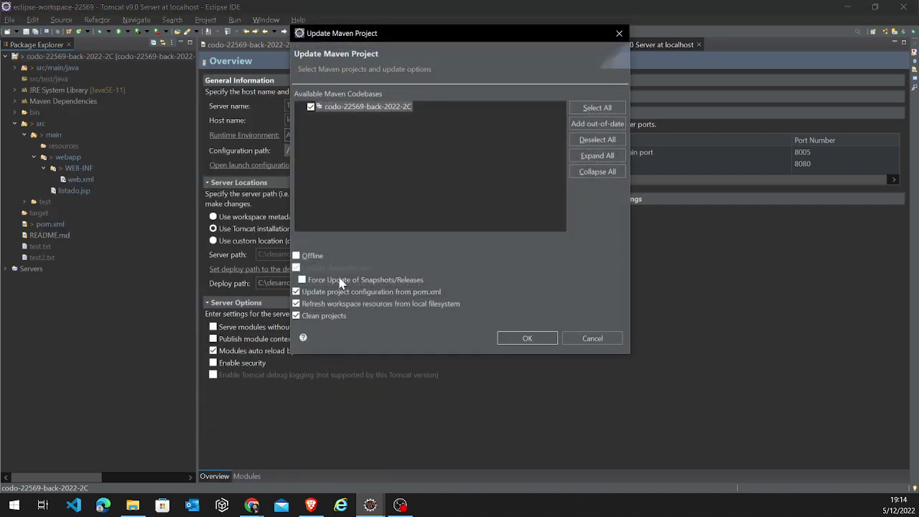
left_click(341, 282)
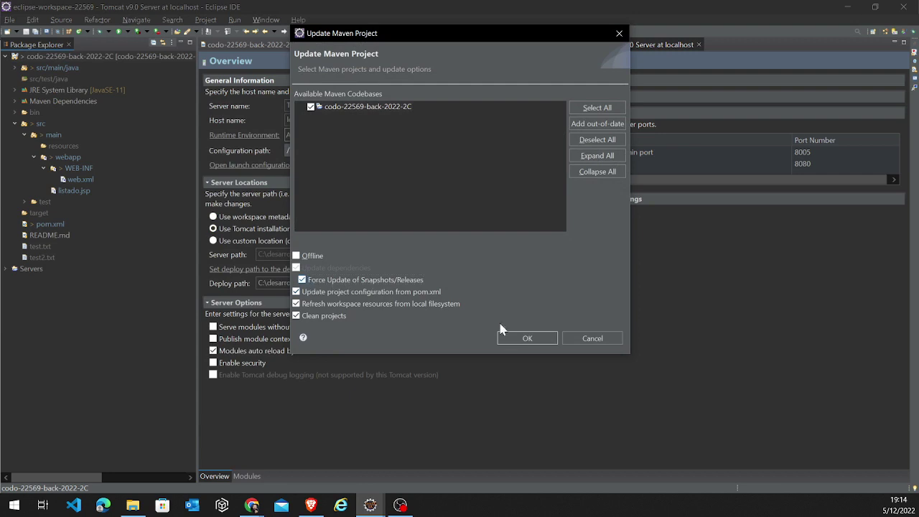
left_click(531, 339)
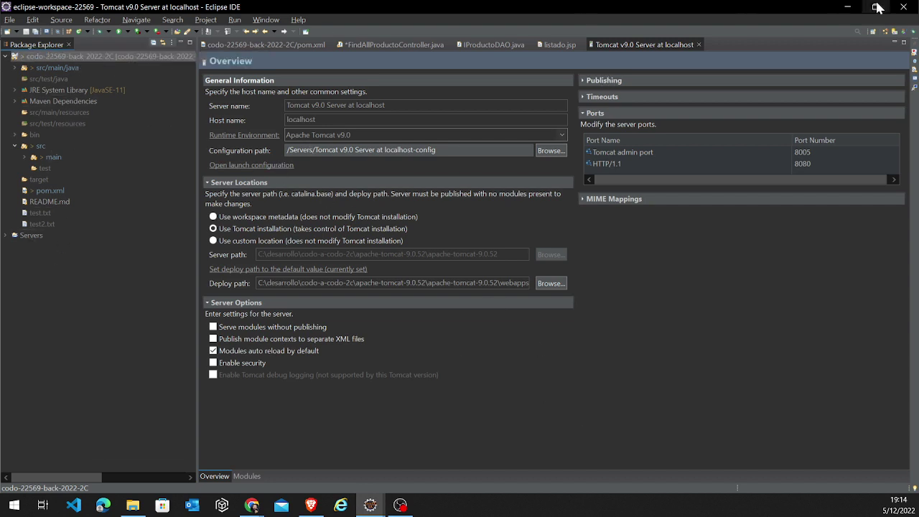
Step: Try to add the web project to the Tomcat v9.0 server from the Debug perspective, and return to the Java perspective
left_click(909, 32)
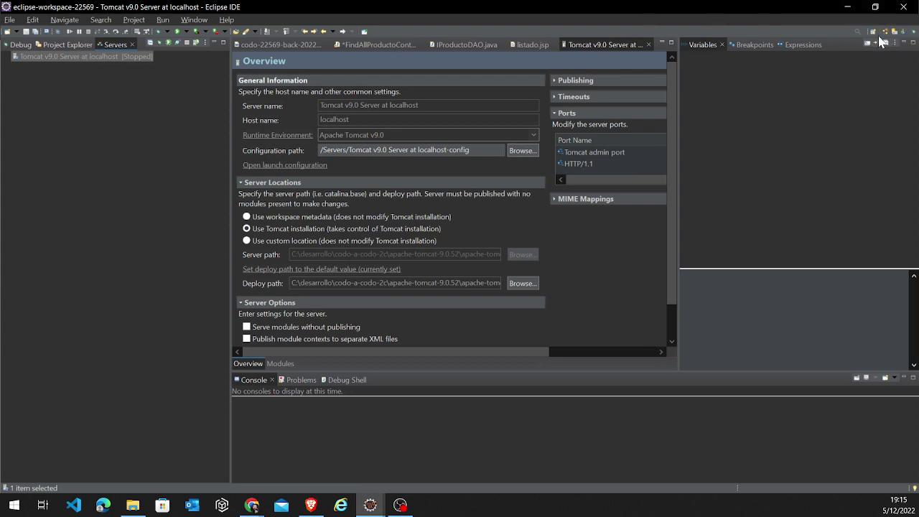
right_click(60, 57)
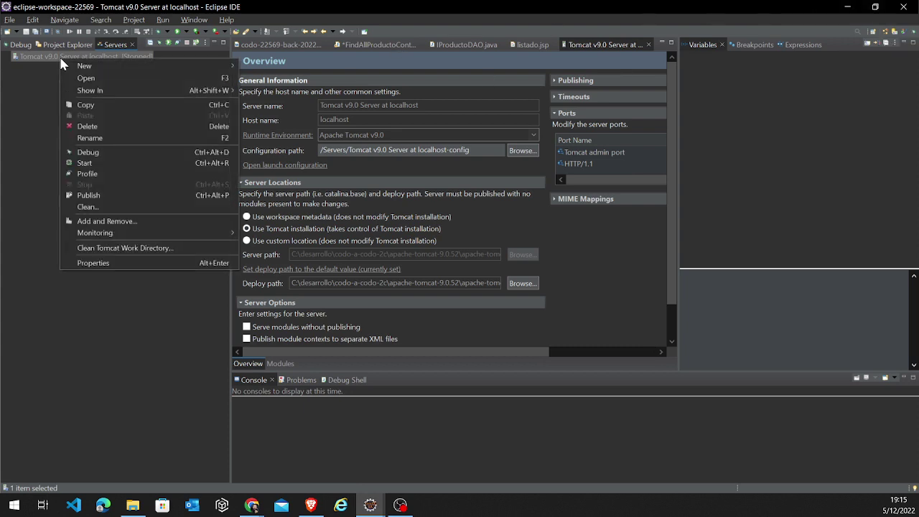
left_click(141, 221)
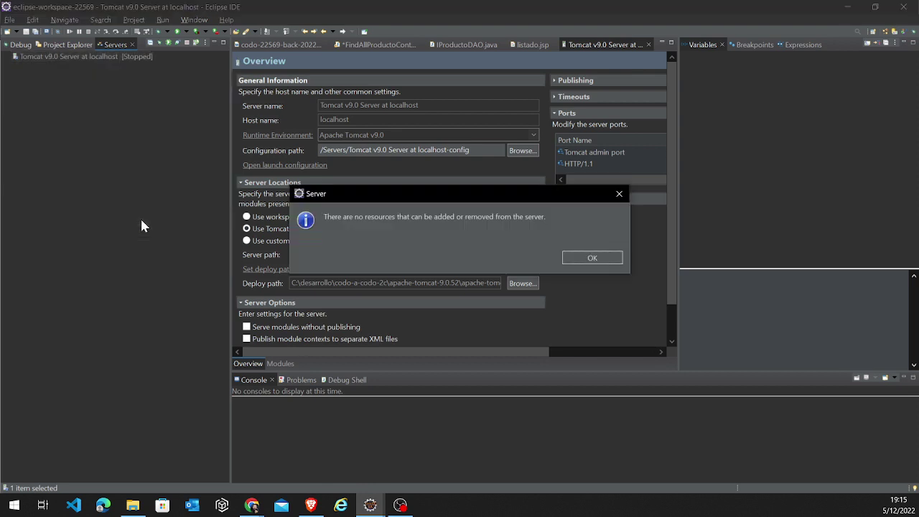
left_click(594, 261)
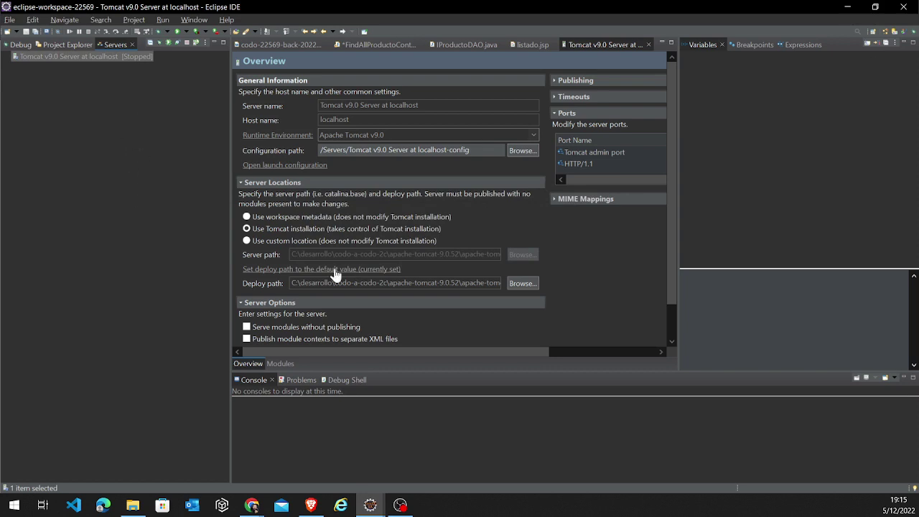
right_click(70, 56)
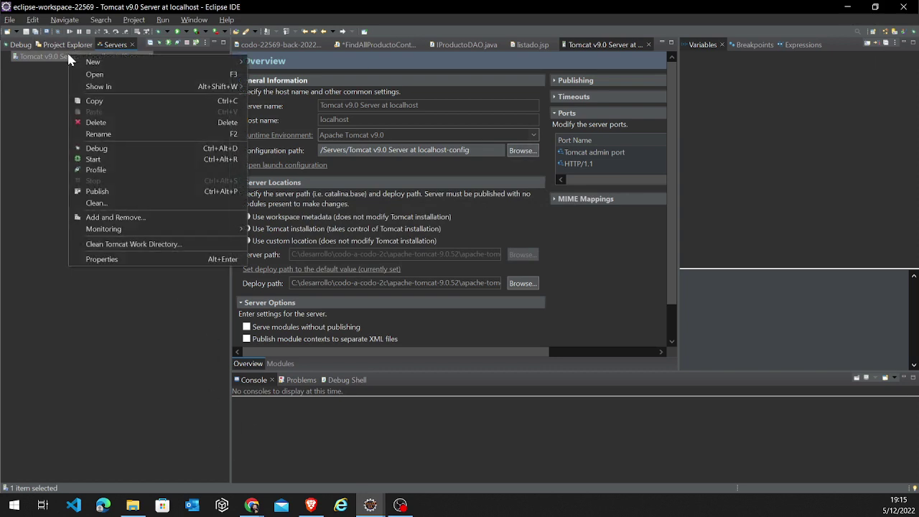
left_click(127, 217)
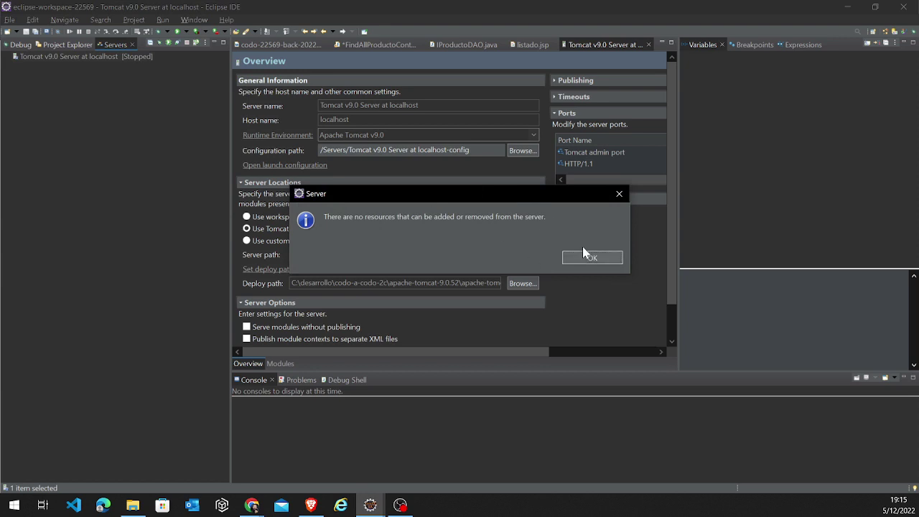
left_click(619, 195)
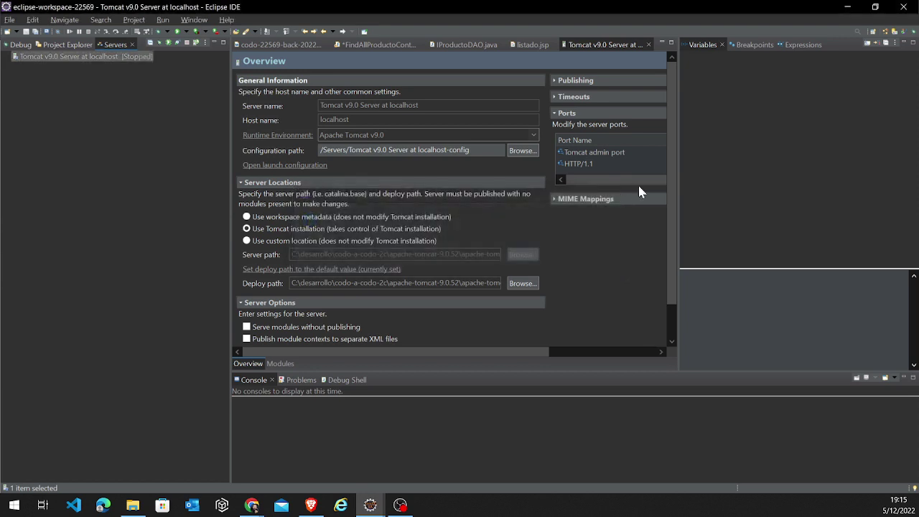
left_click(904, 34)
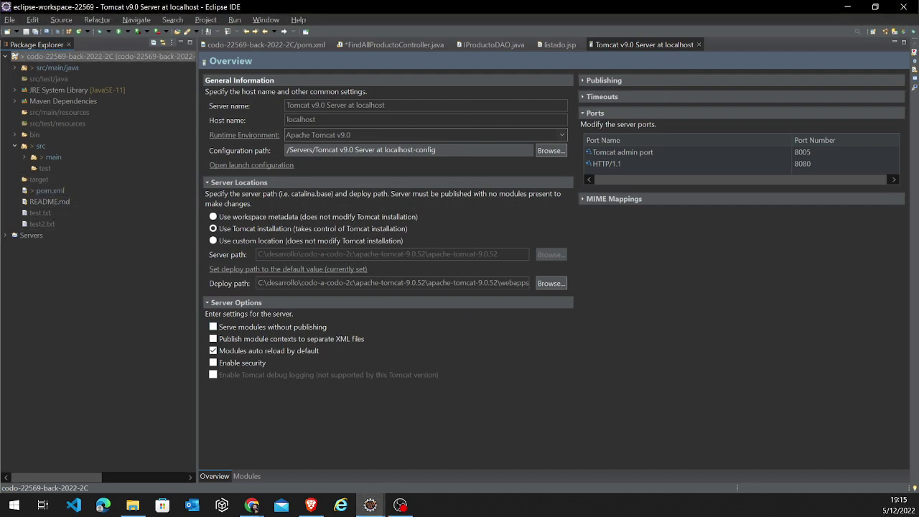
Step: Refresh the codo-22569-back-2022-2C project in the Package Explorer
key("alt+Tab")
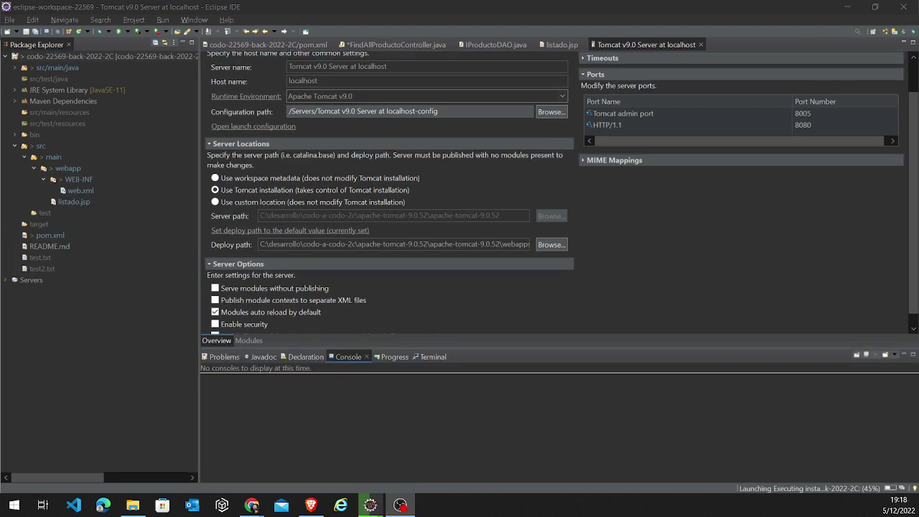
key("alt+Tab")
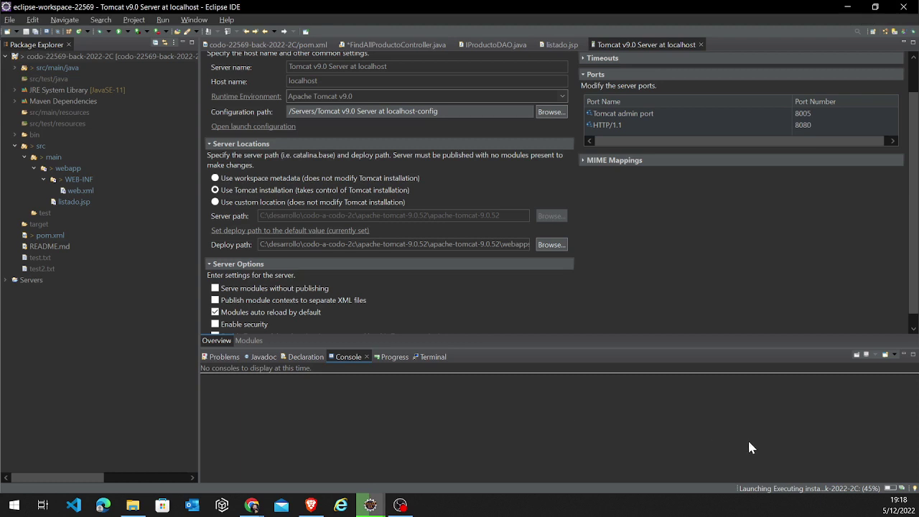
left_click(52, 56)
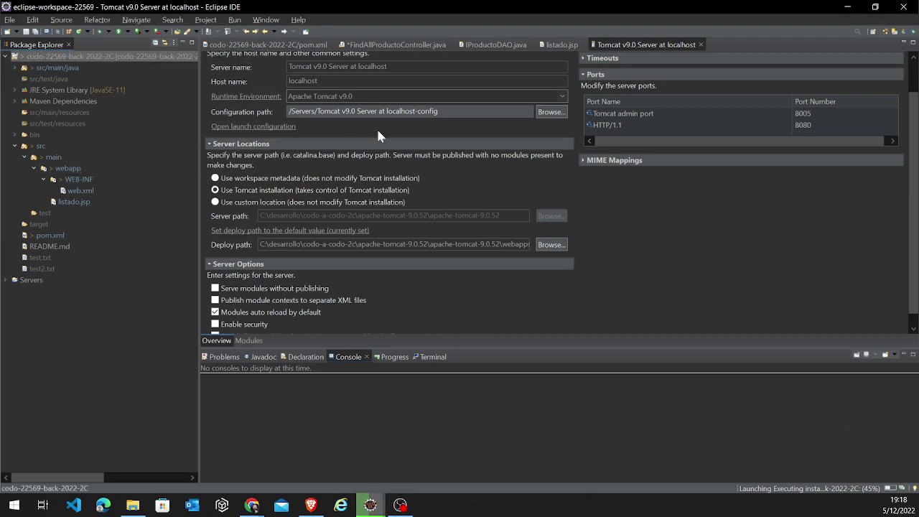
right_click(61, 58)
mouse_move(164, 129)
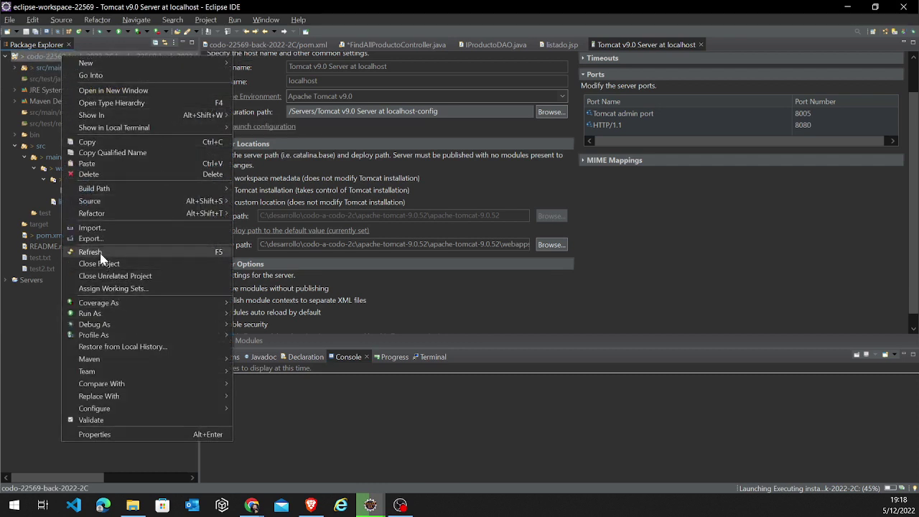
left_click(81, 252)
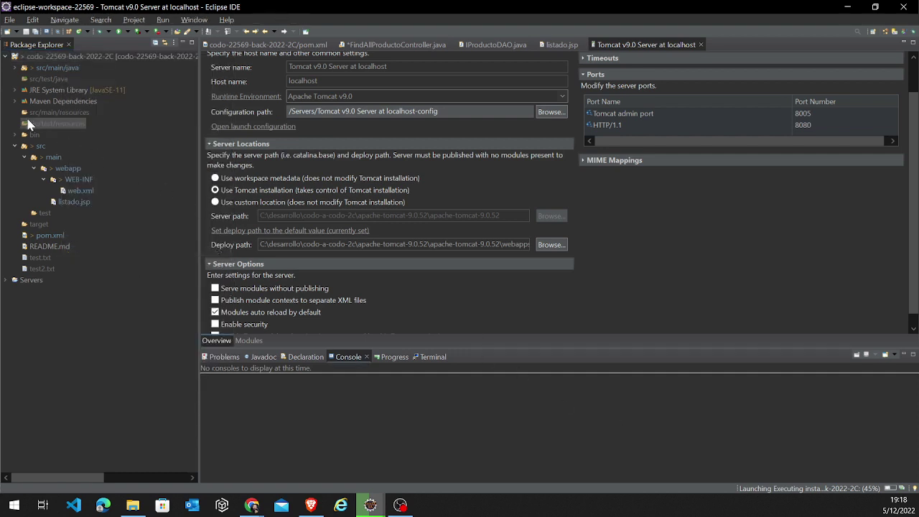
Step: Clean all projects to discard the existing build results and rebuild them
left_click(117, 56)
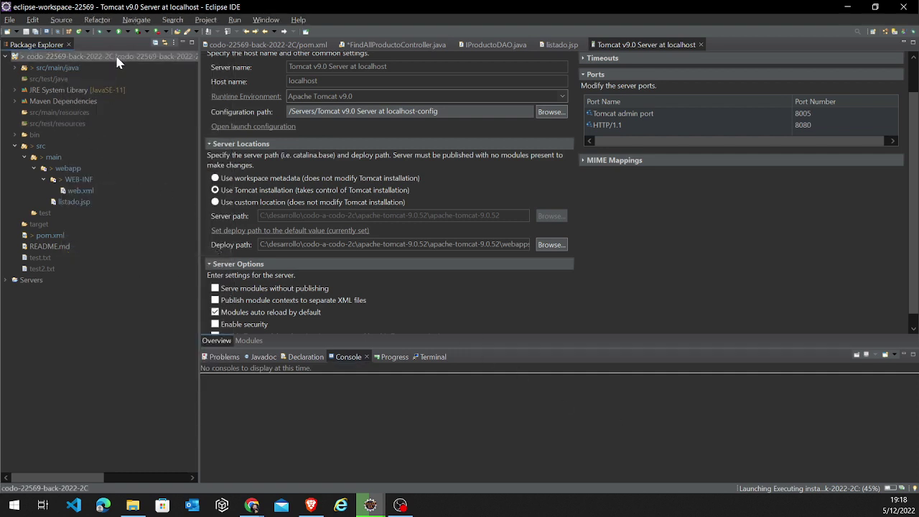
left_click(205, 19)
left_click(229, 95)
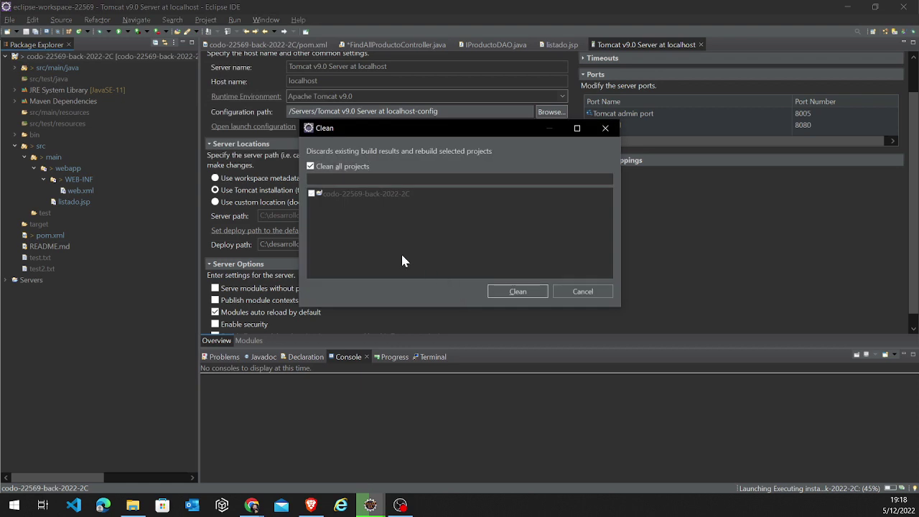
left_click(506, 291)
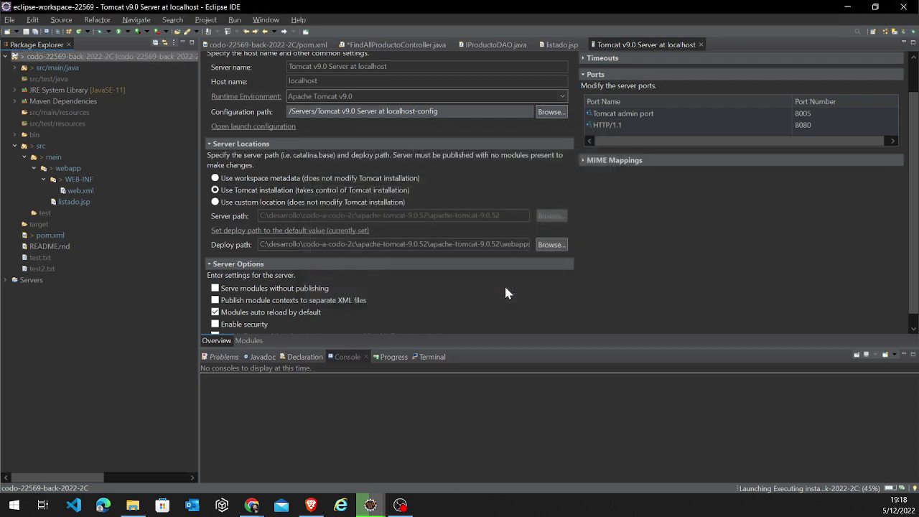
Step: Check the progress of the running Maven install job, and return to the console output
left_click(902, 492)
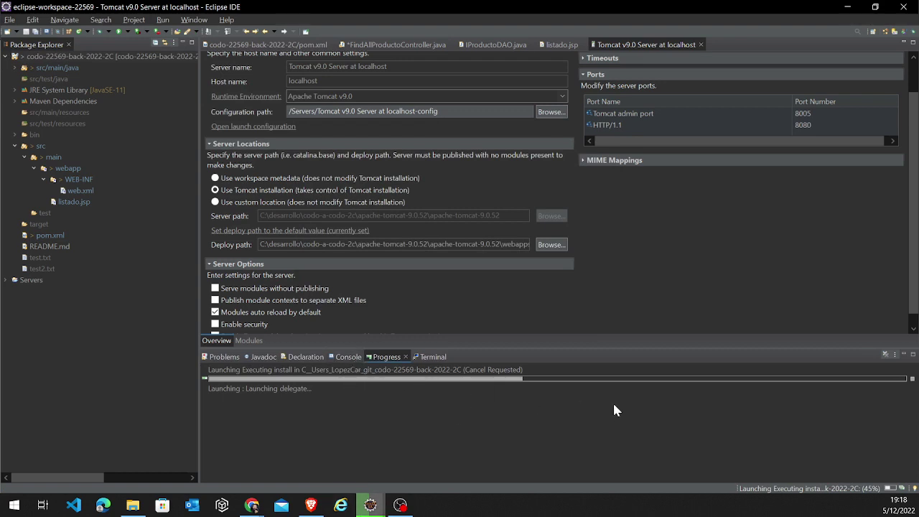
left_click(550, 378)
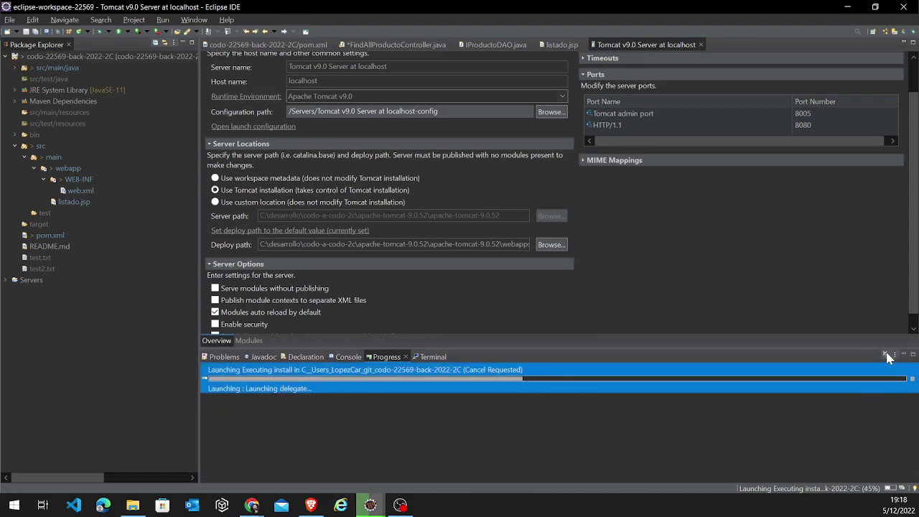
left_click(348, 356)
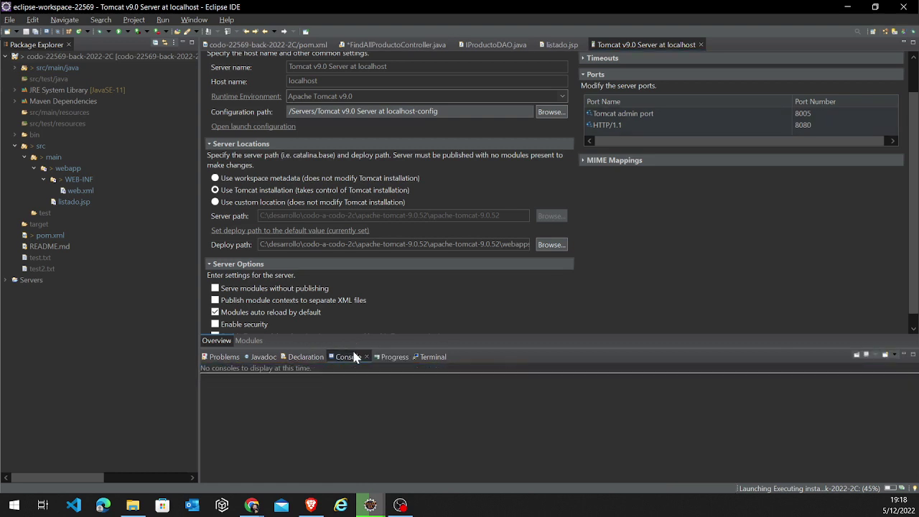
Step: Collapse the src folder of the codo-22569-back-2022-2C project in the project tree
left_click(55, 60)
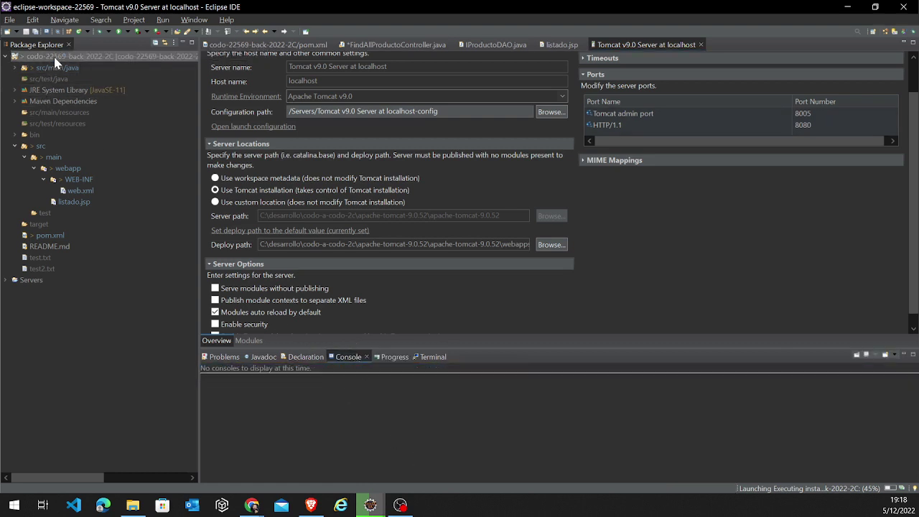
right_click(54, 63)
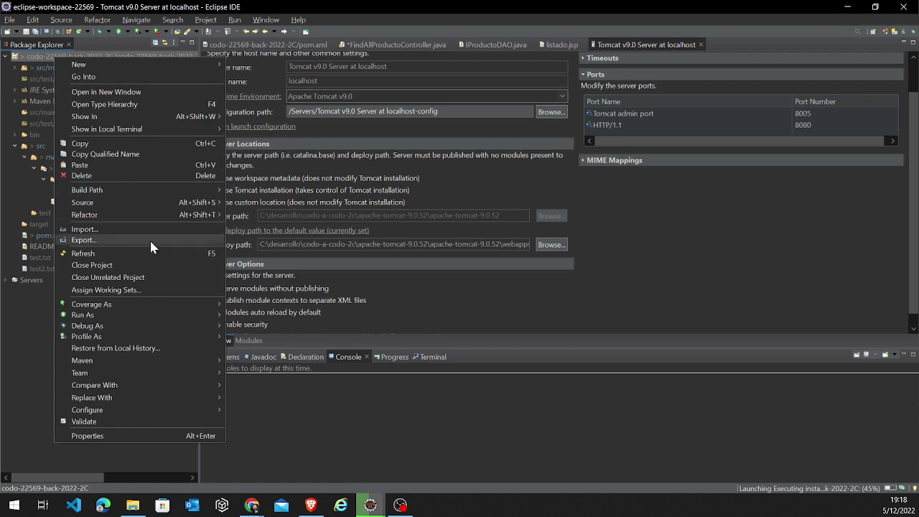
mouse_move(153, 307)
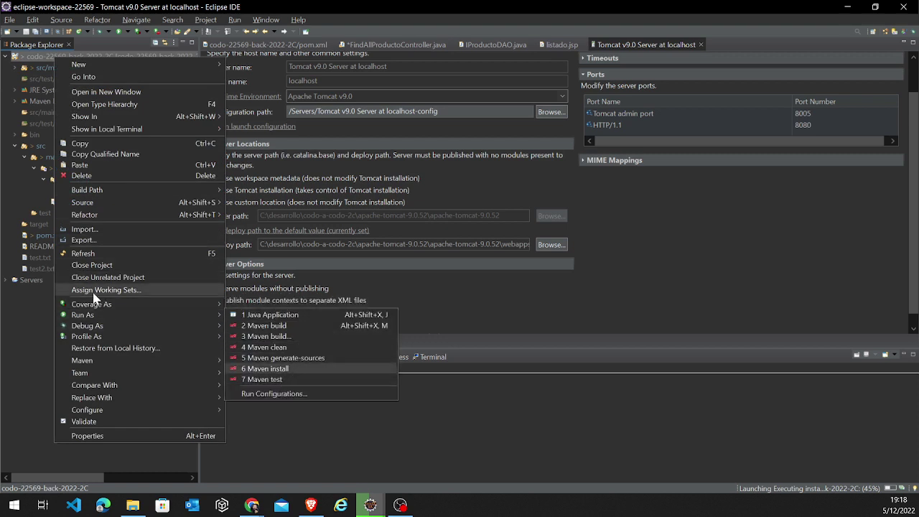
left_click(51, 206)
left_click(15, 145)
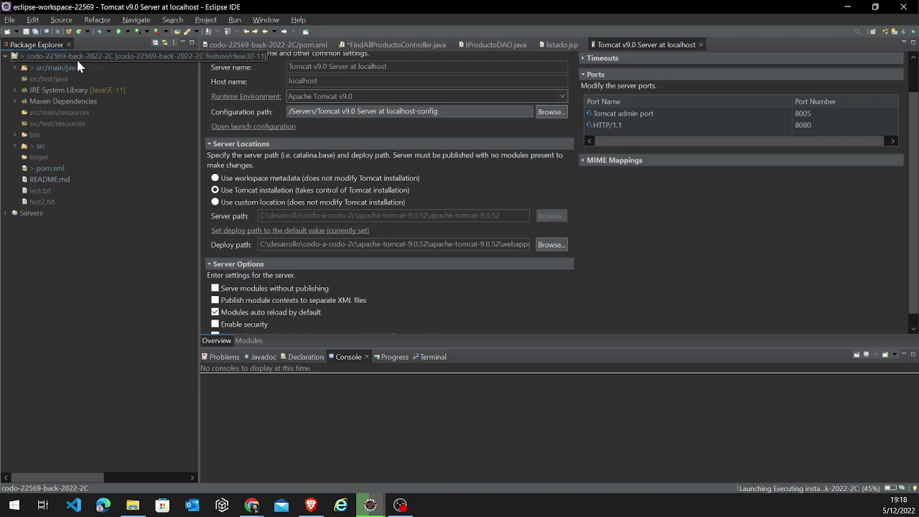
Step: Open pom.xml and review its dependencies, build final name, project coordinates and Java version properties
double_click(40, 172)
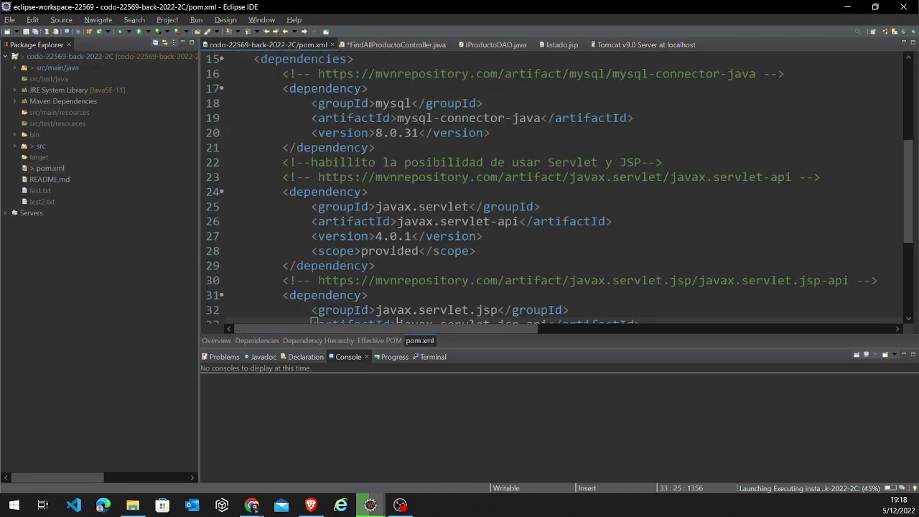
scroll(320, 252, "down", 3)
scroll(552, 187, "up", 2)
scroll(553, 186, "down", 2)
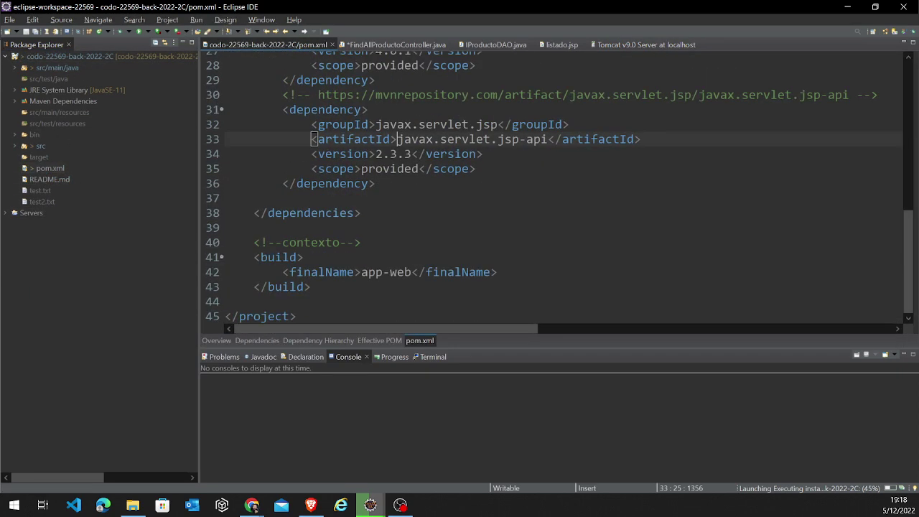
scroll(553, 187, "up", 9)
Step: Run Maven install on the codo-22569-back-2022-2C project
left_click(111, 56)
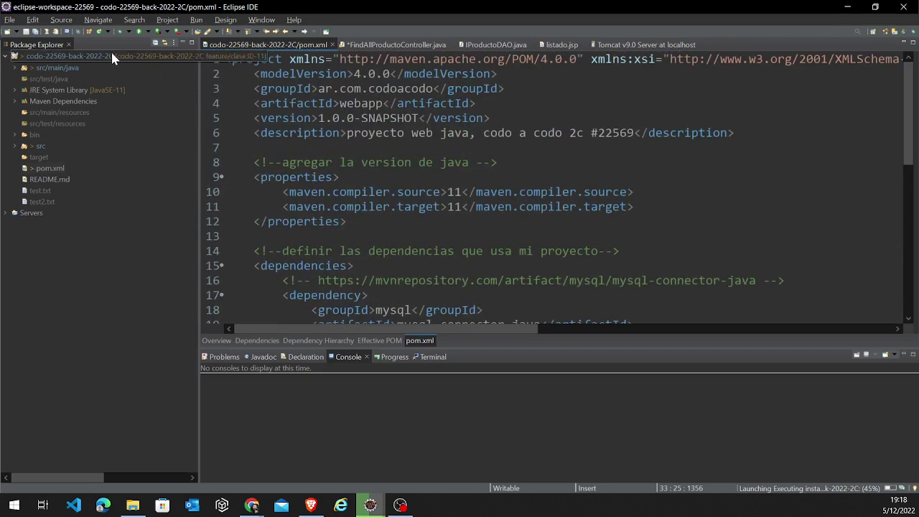
right_click(59, 57)
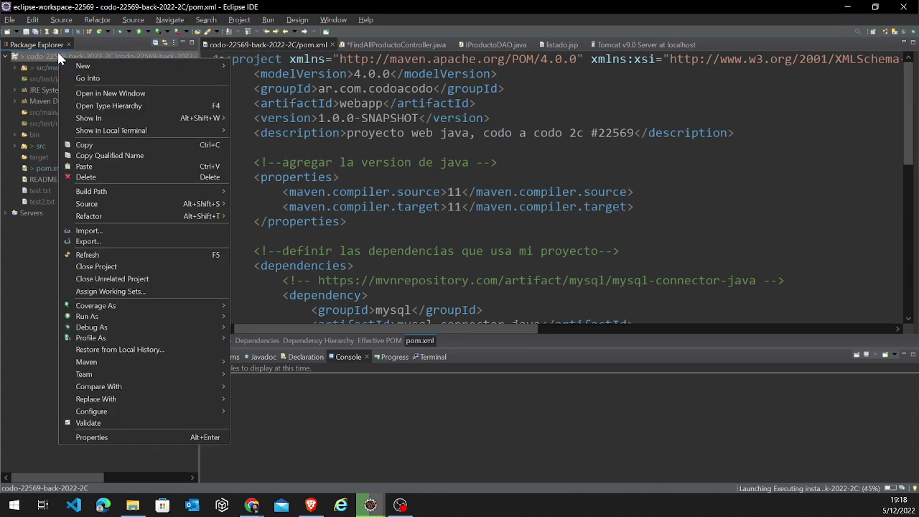
right_click(42, 54)
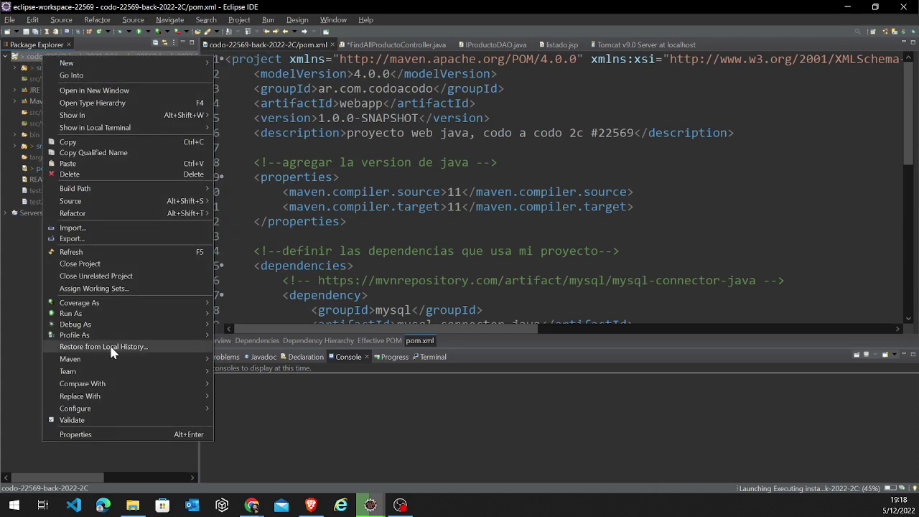
mouse_move(107, 313)
left_click(289, 366)
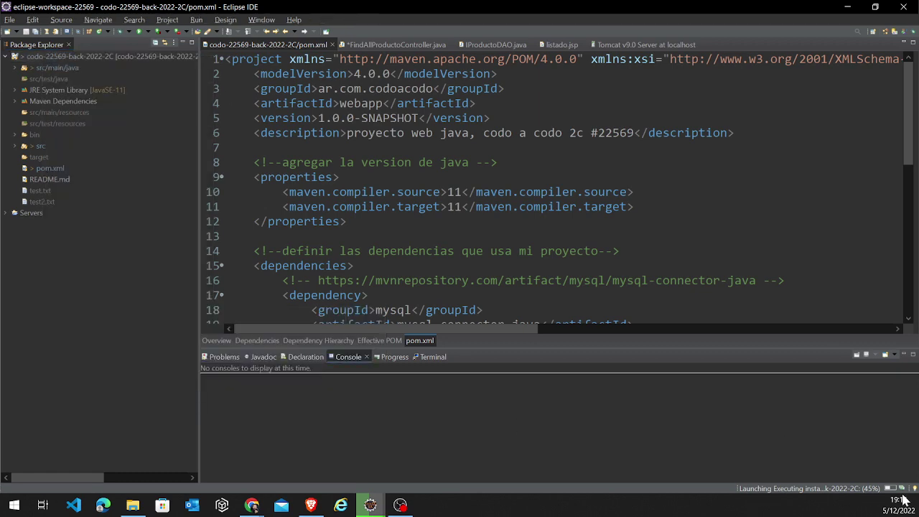
Step: Open a local terminal at the codo-22569-back-2022-2C project folder and run mvn install in it
right_click(83, 56)
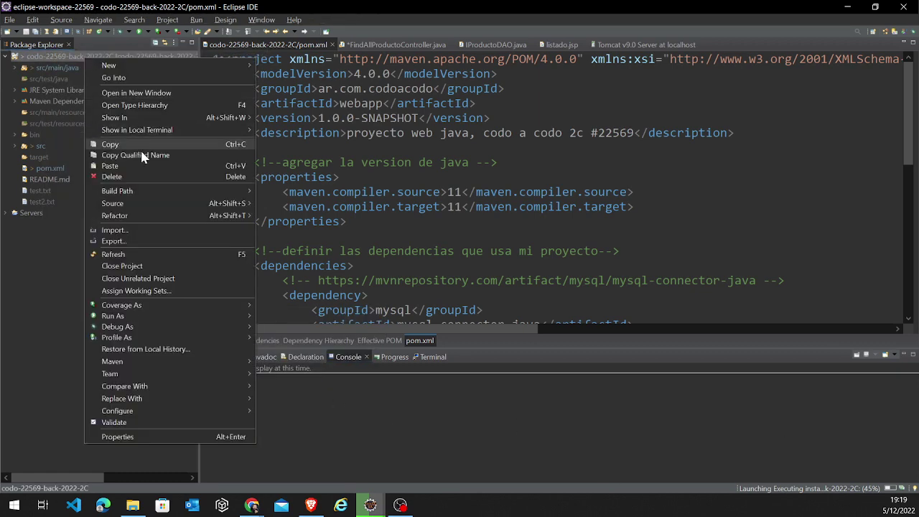
mouse_move(181, 129)
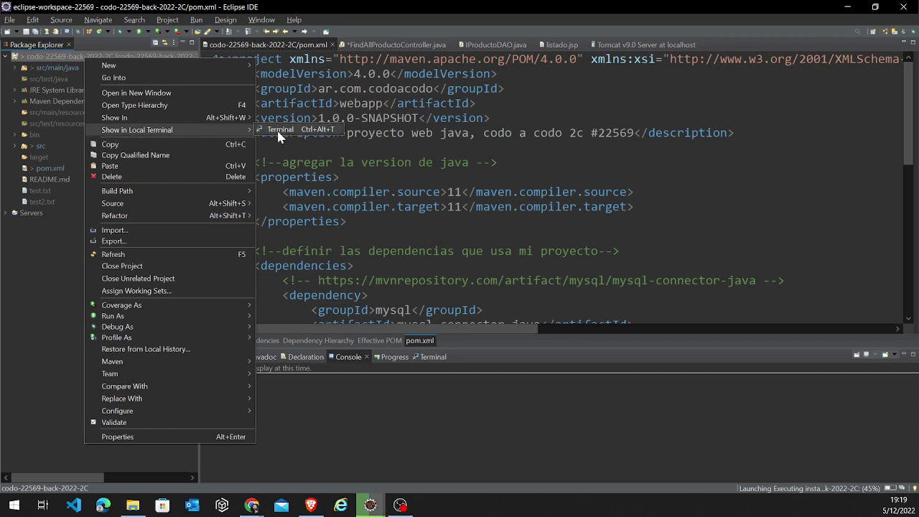
left_click(302, 129)
type("mv")
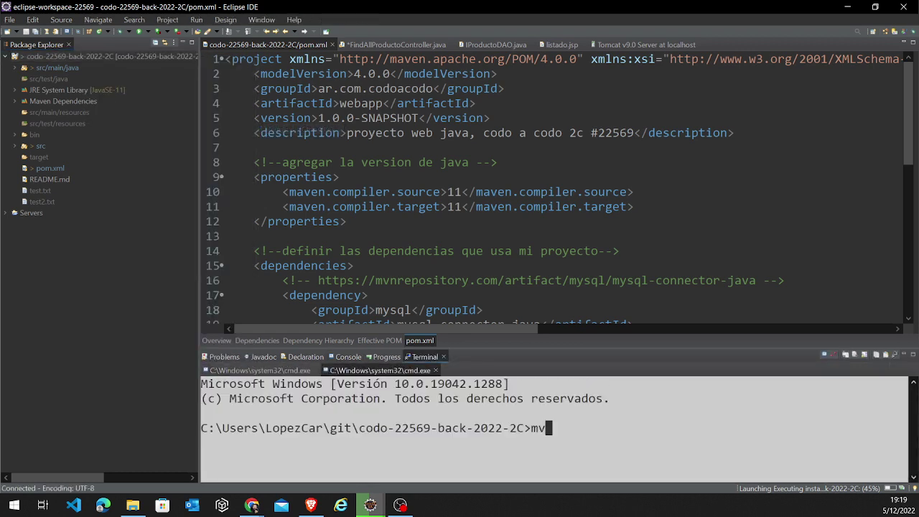
type("n install")
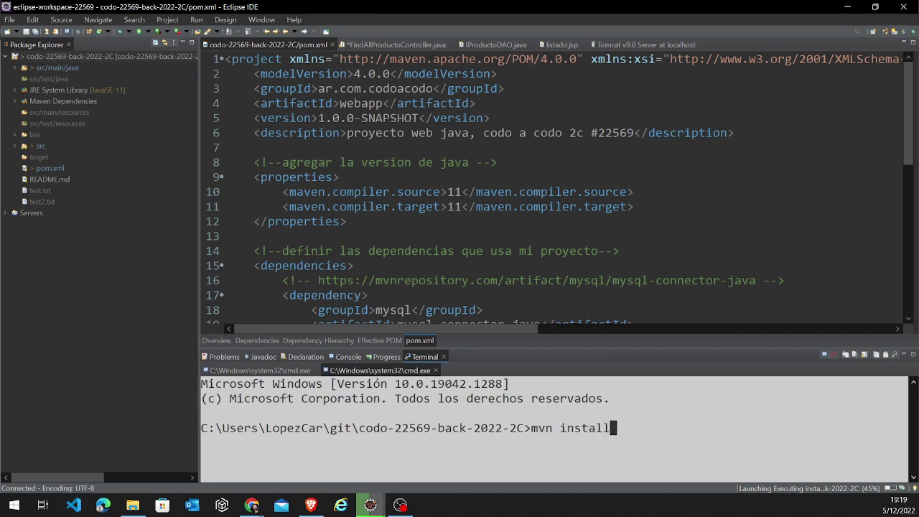
key("Return")
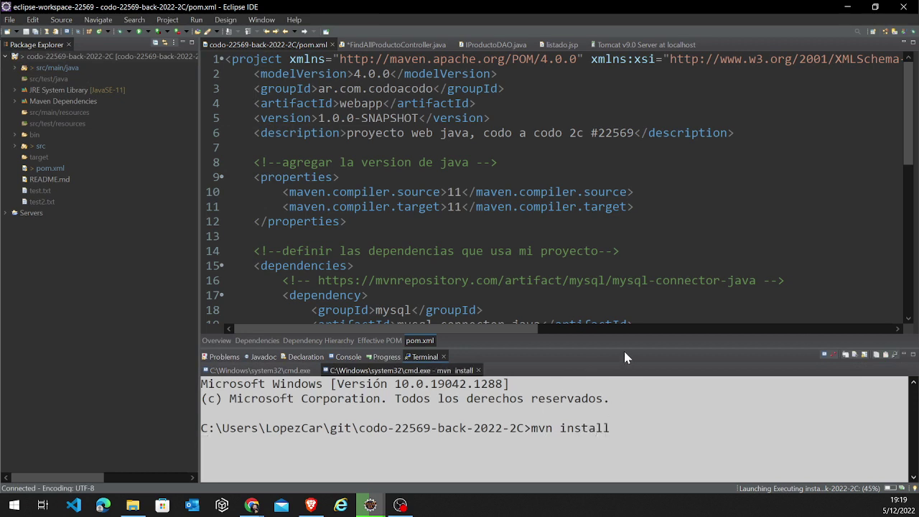
Step: Enlarge the terminal area so more of the Maven build output fits
left_click_drag(622, 351, 622, 242)
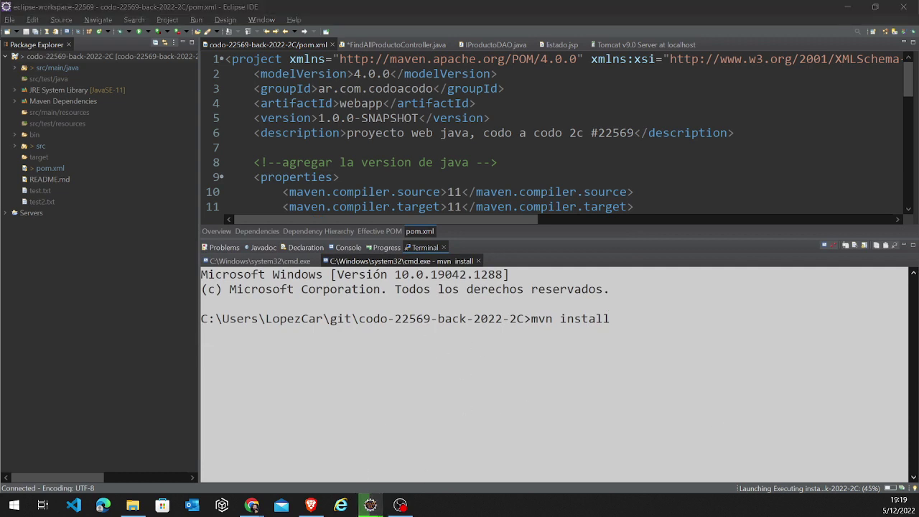
left_click(529, 344)
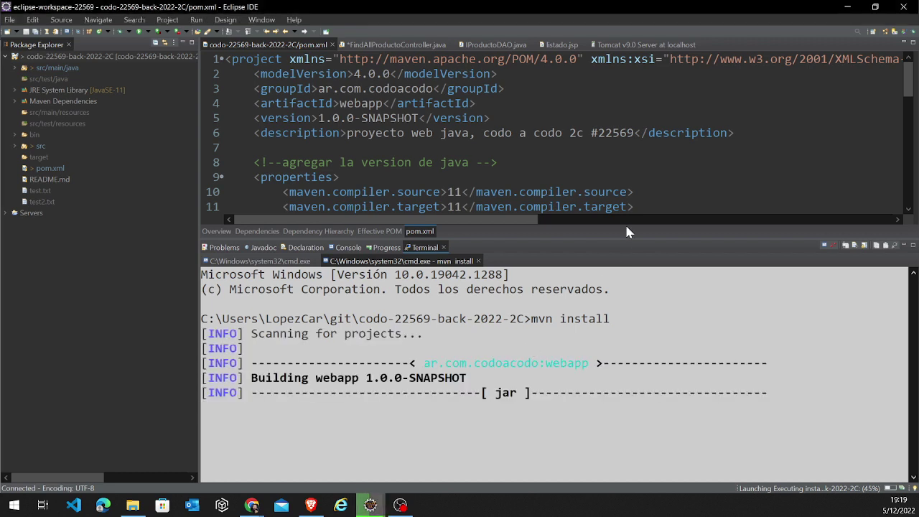
left_click_drag(625, 237, 613, 170)
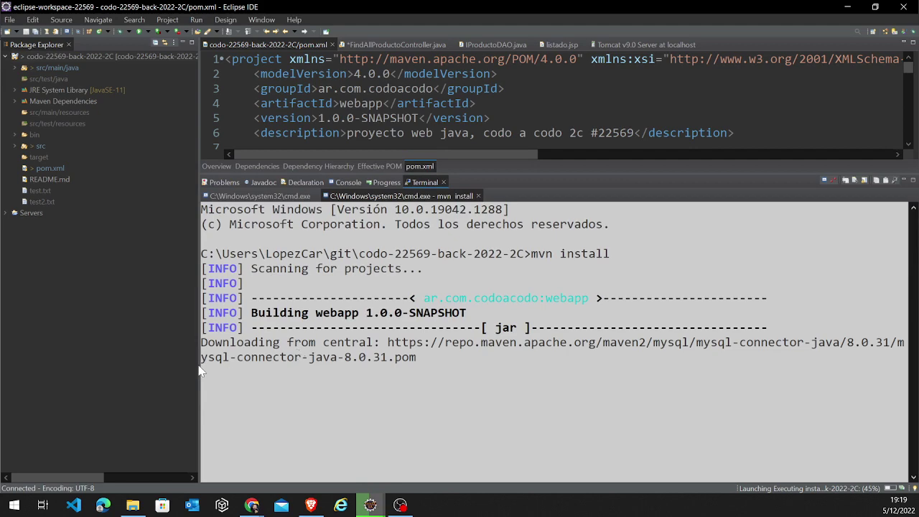
Step: Open the Windows system environment variables and examine the M2_HOME system variable's Maven path
left_click(13, 508)
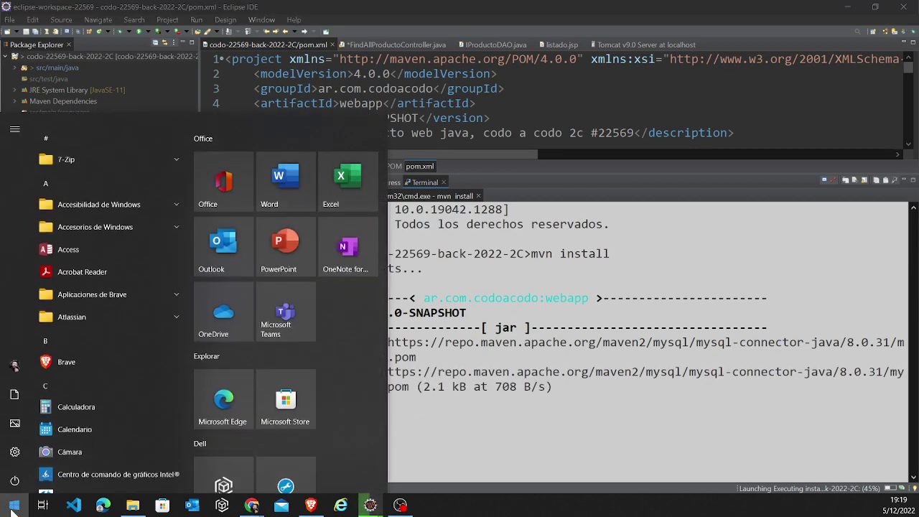
type("varia")
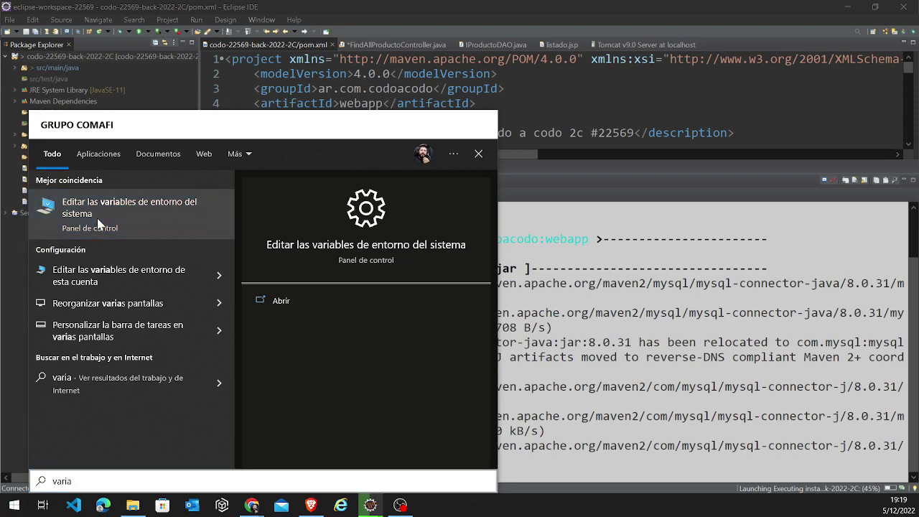
left_click(99, 224)
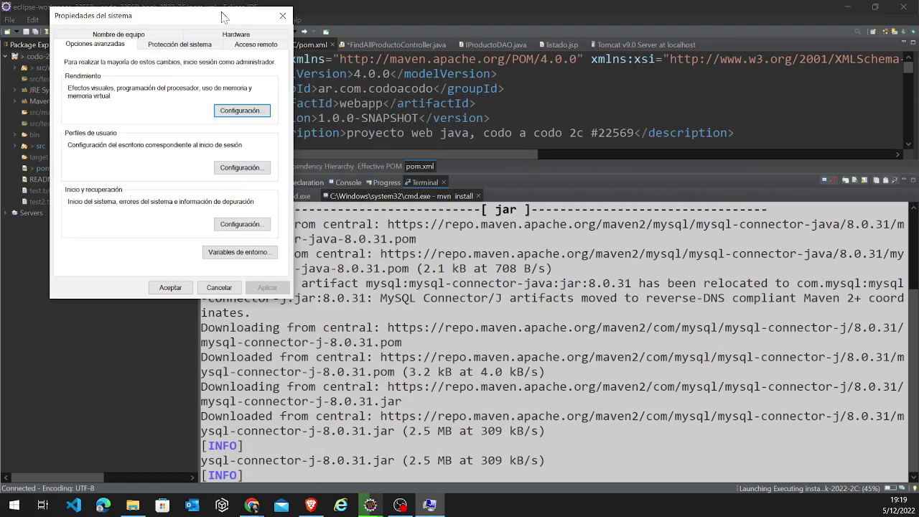
left_click_drag(251, 14, 389, 71)
left_click(405, 305)
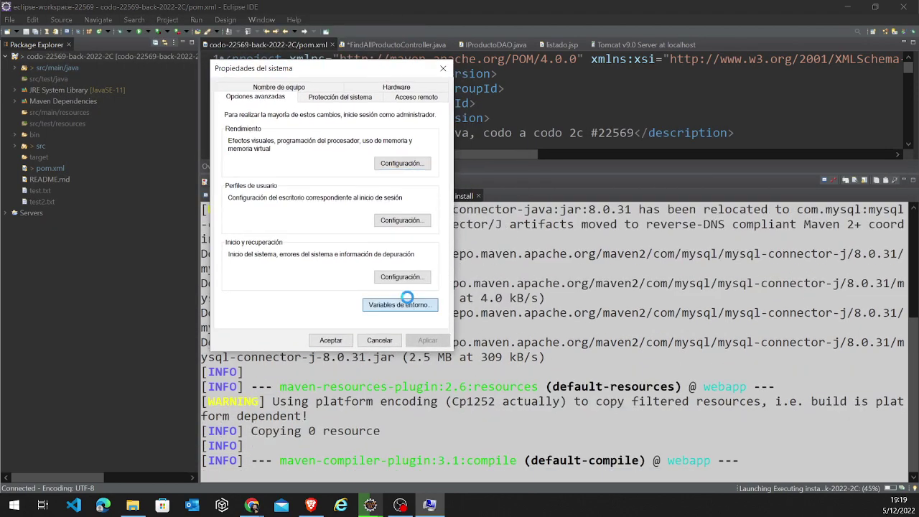
left_click(324, 350)
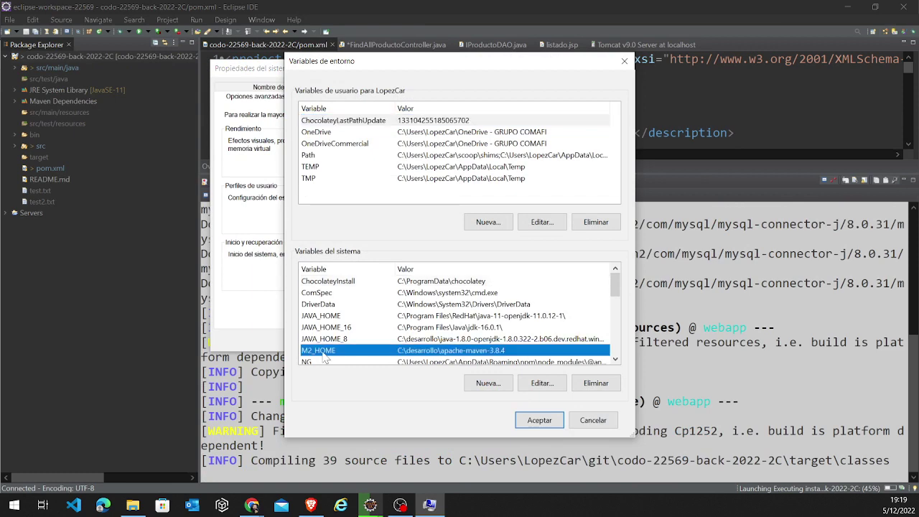
scroll(335, 343, "down", 2)
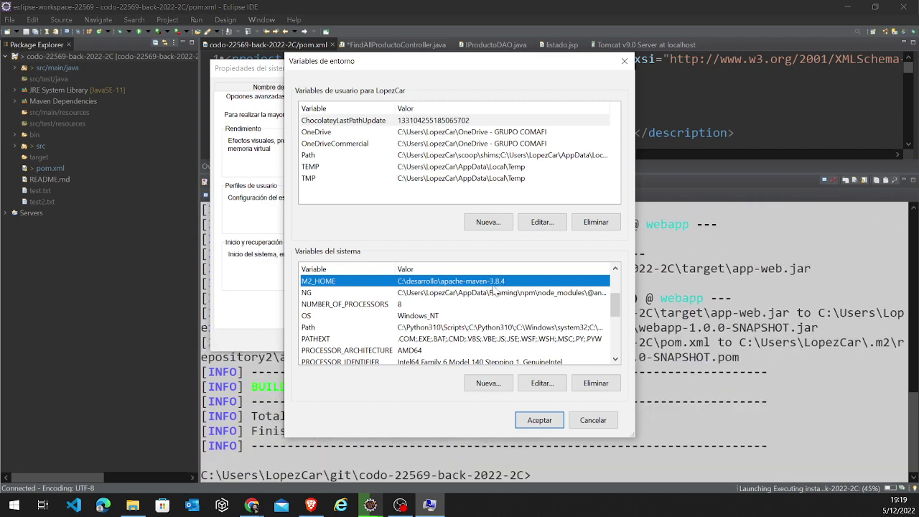
Step: Switch to the Brave browser, search for "download apache maven" in the blank tab and open the official Maven download page
left_click(319, 508)
left_click(587, 10)
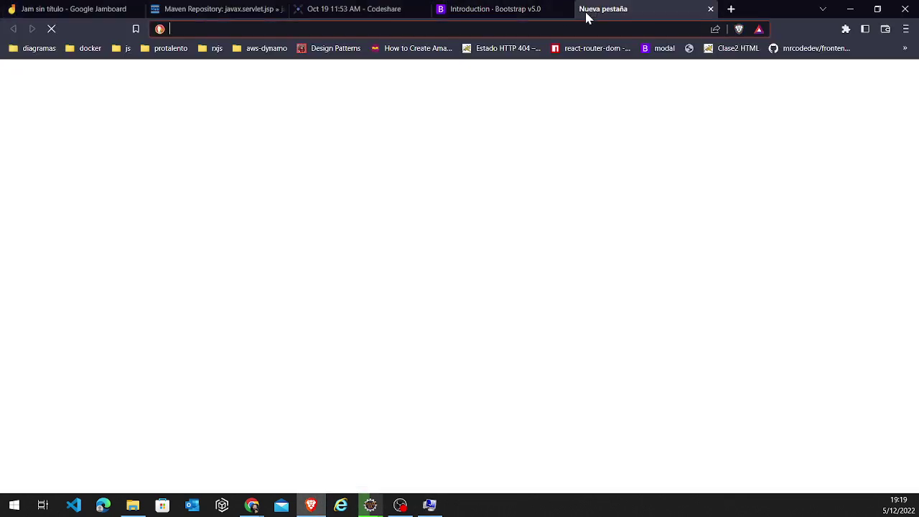
type("dowblo")
key("BackSpace")
key("BackSpace")
key("BackSpace")
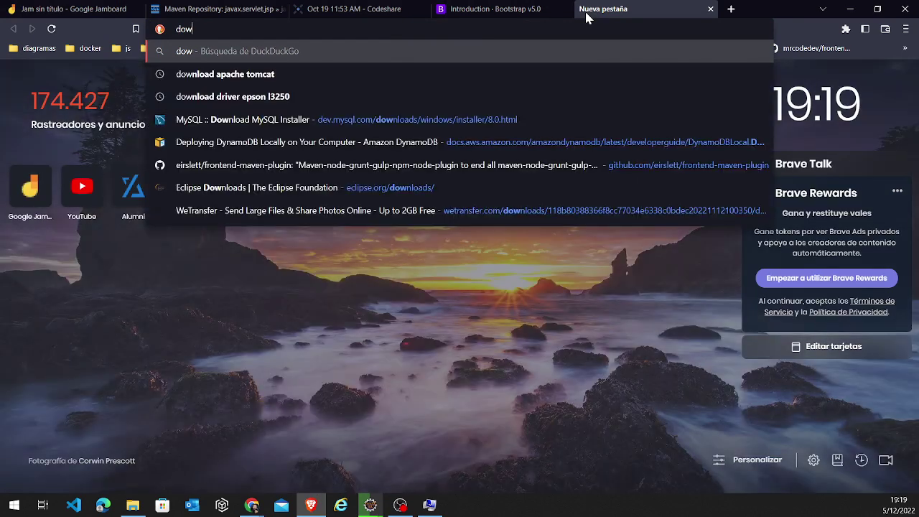
type("wnload apache maven")
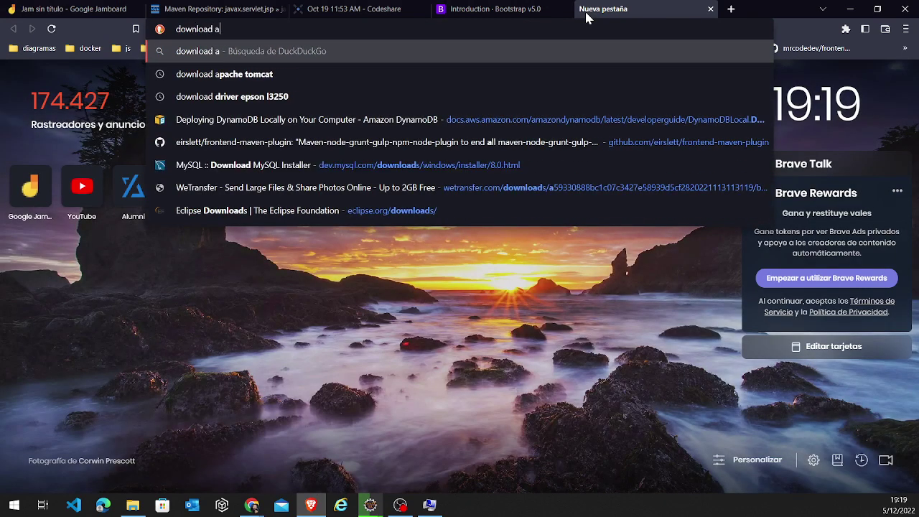
key("Return")
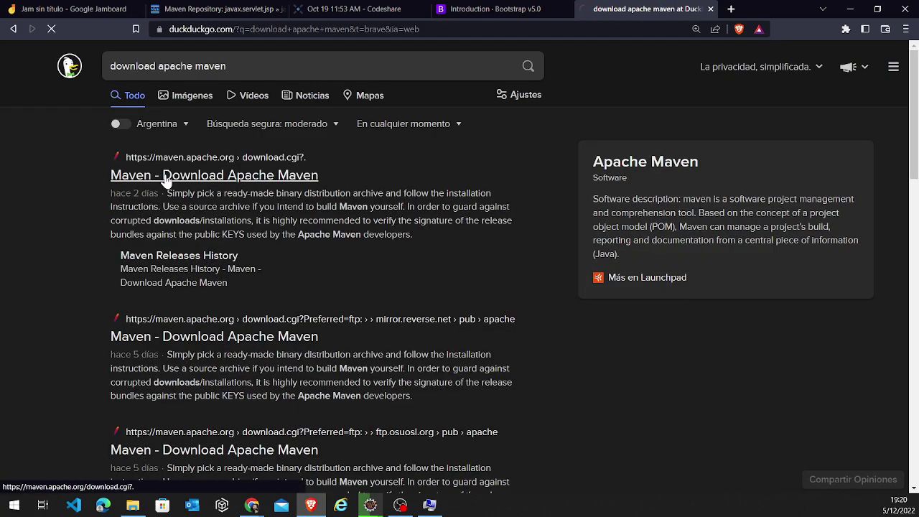
left_click(164, 174)
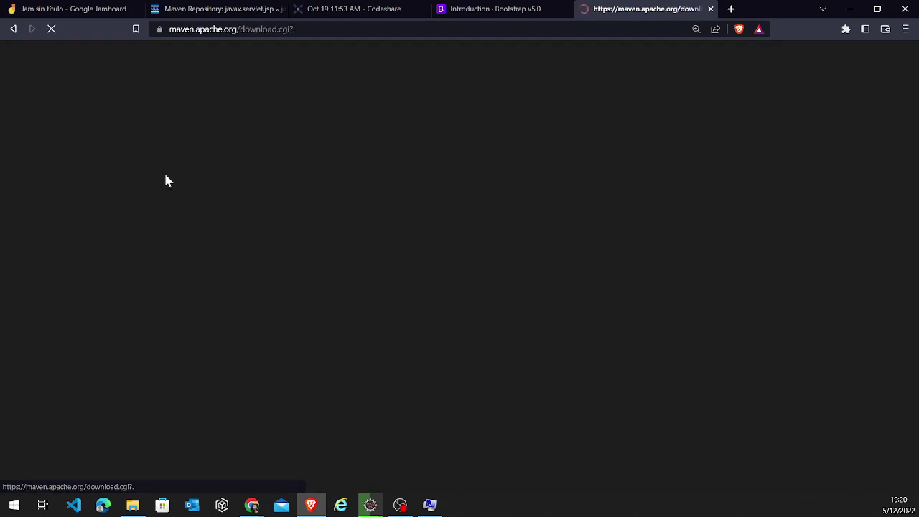
Step: Download the binary archive apache-maven-3.8.6-bin.zip and save it in C:\desarrollo\codo-a-codo-2c
scroll(230, 337, "down", 3)
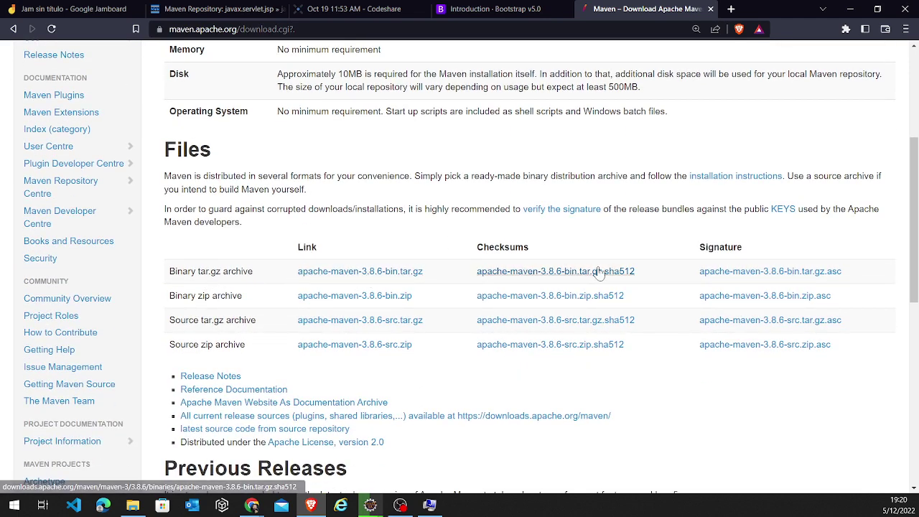
left_click(410, 278)
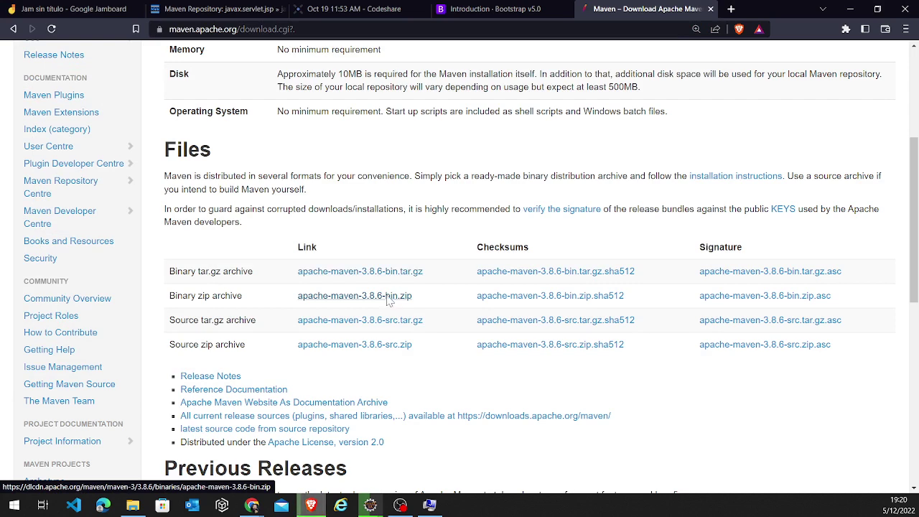
left_click(389, 297)
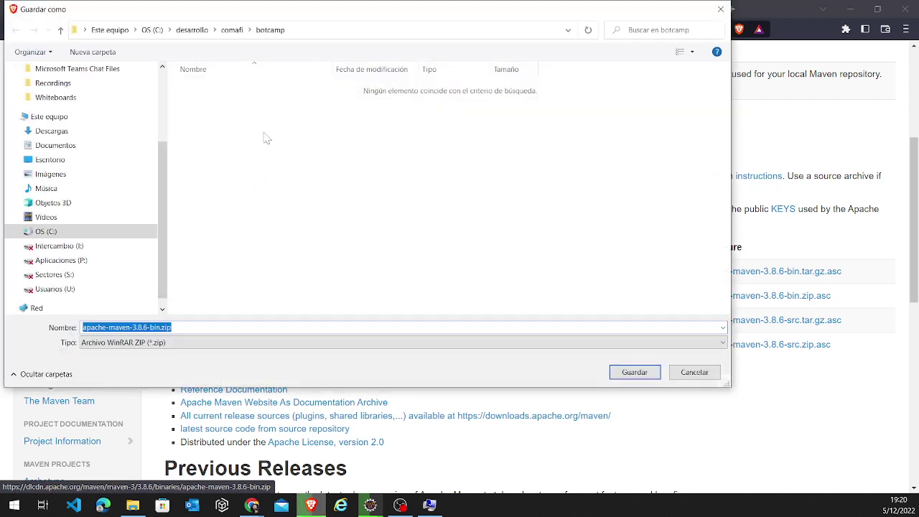
left_click(191, 29)
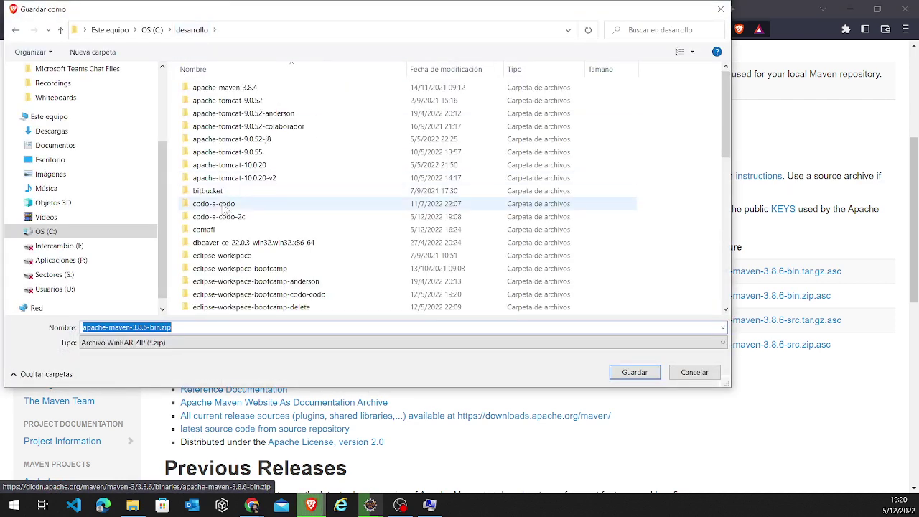
left_click(229, 220)
double_click(230, 219)
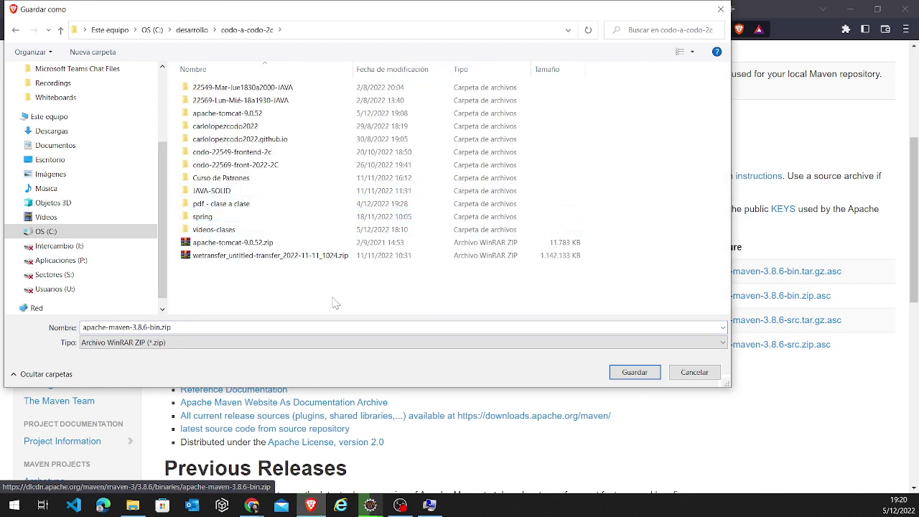
left_click(634, 372)
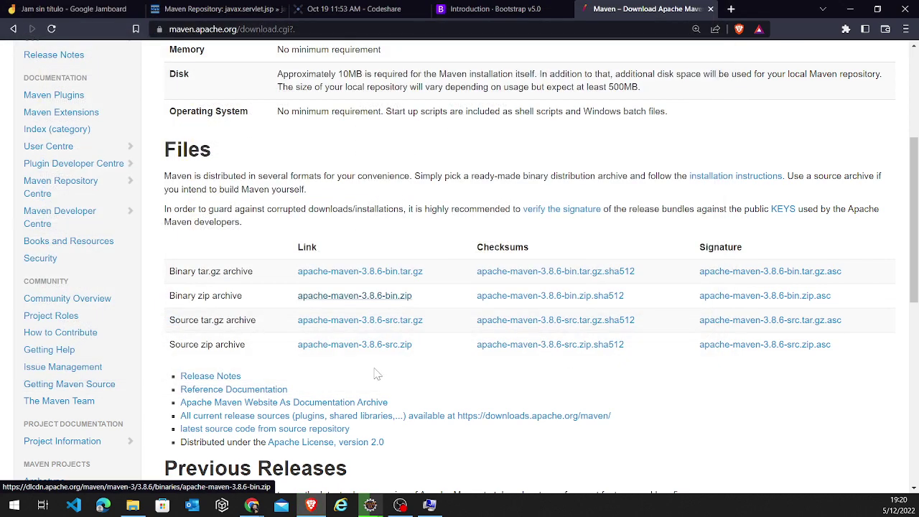
Step: In File Explorer, extract apache-maven-3.8.6-bin.zip into its own folder within codo-a-codo-2c and open the inner apache-maven-3.8.6 folder
left_click(128, 473)
left_click(180, 434)
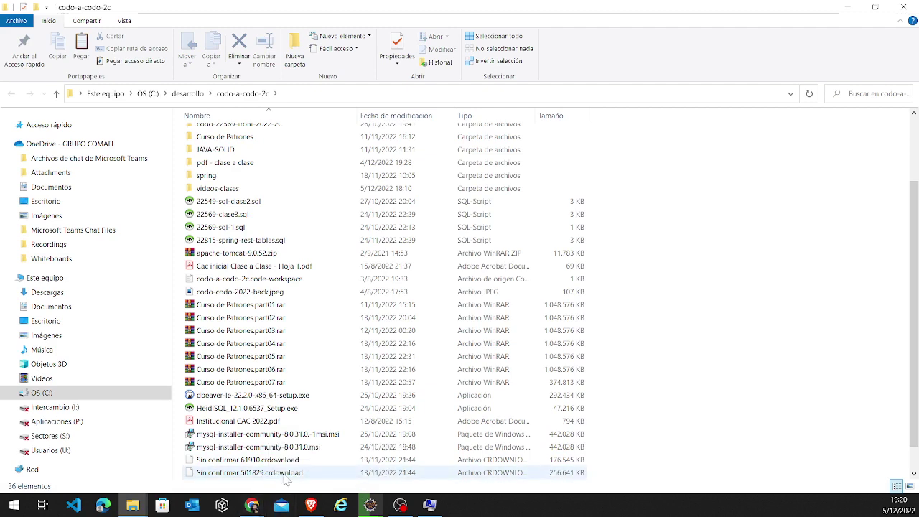
key("alt+Tab")
key("alt+Tab")
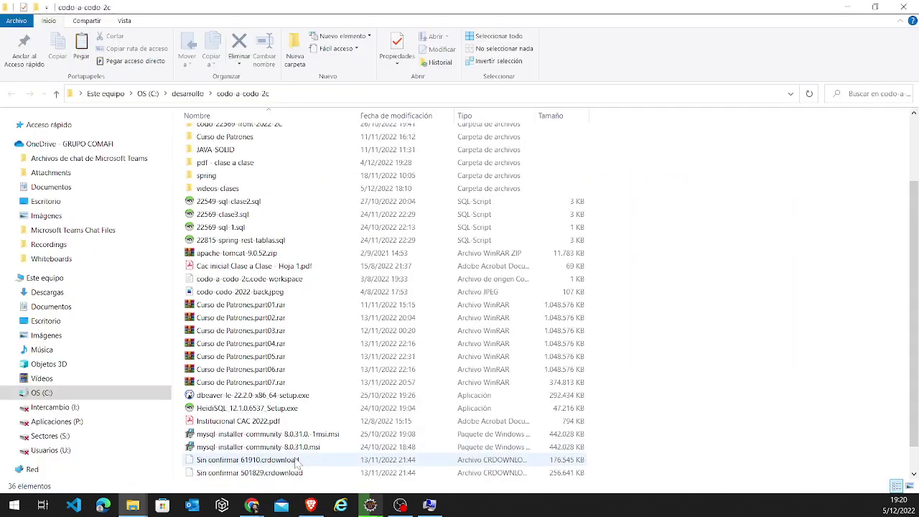
scroll(675, 434, "up", 3)
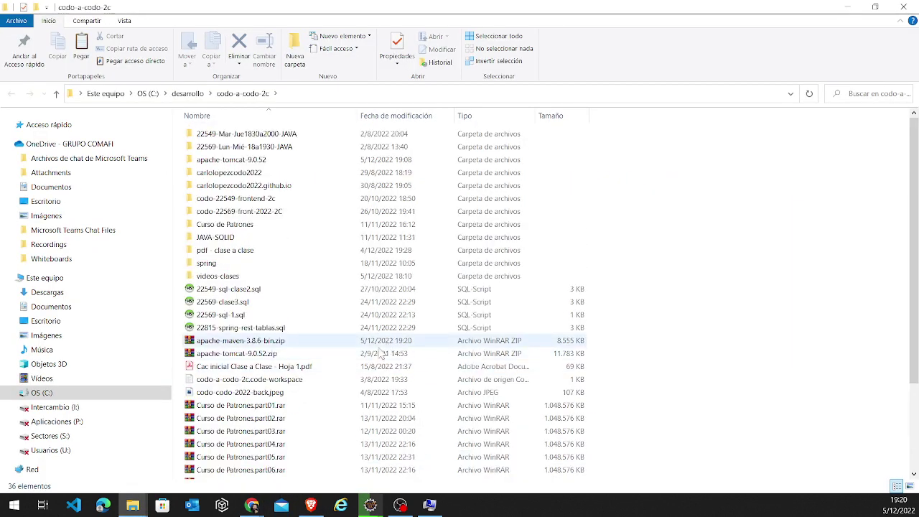
left_click(266, 343)
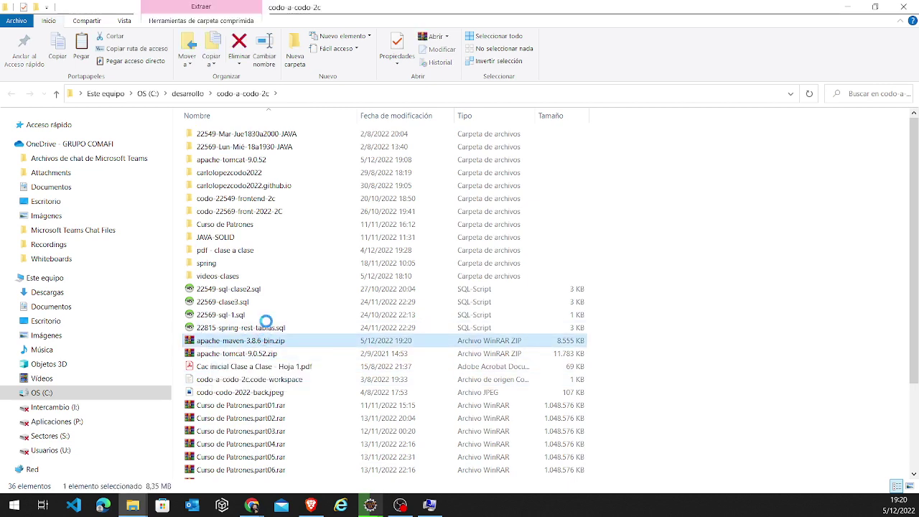
right_click(265, 339)
left_click(212, 125)
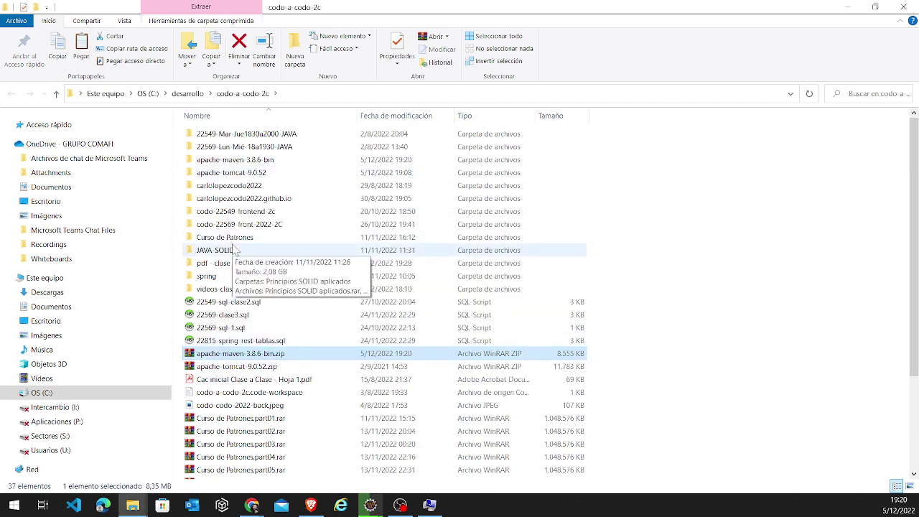
double_click(262, 160)
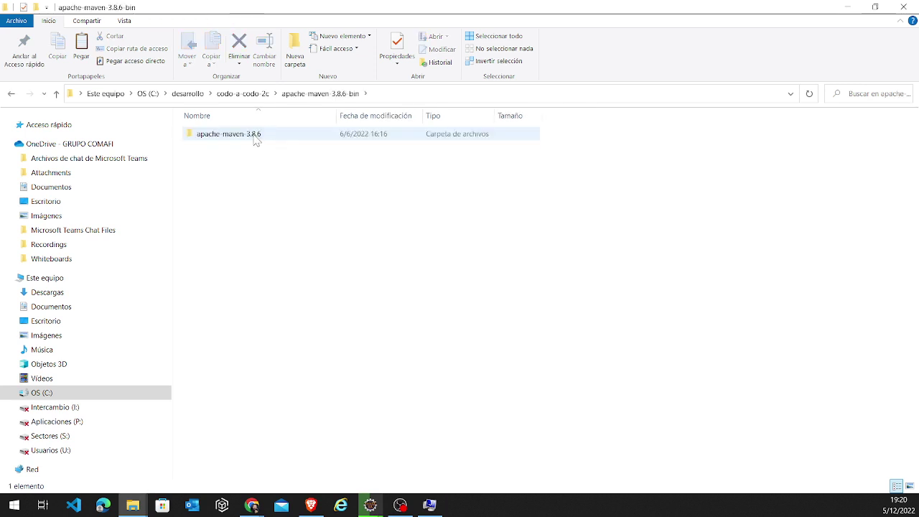
double_click(256, 136)
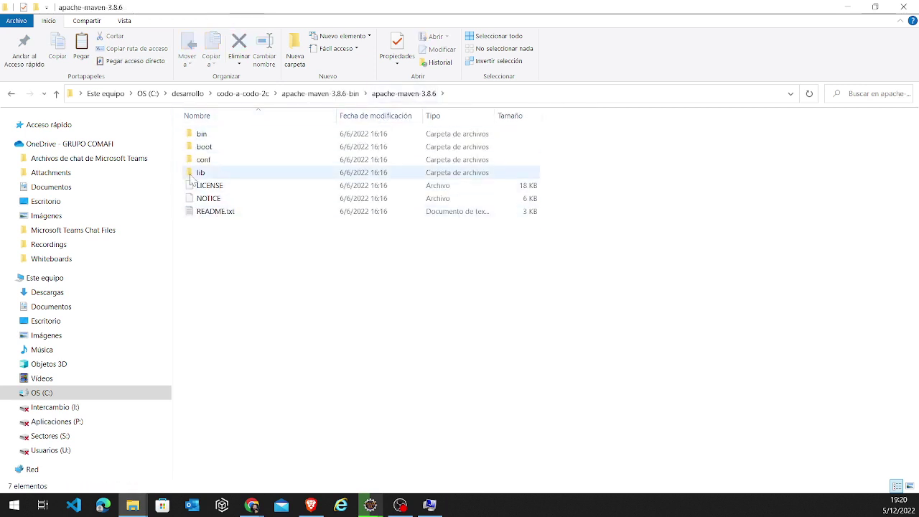
Step: Try to define a new M2_HOME system variable using the directory C:\desarrollo\codo-a-codo-2c\apache-maven-3.8.6-bin\apache-maven-3.8.6 as its value
key("alt+Tab")
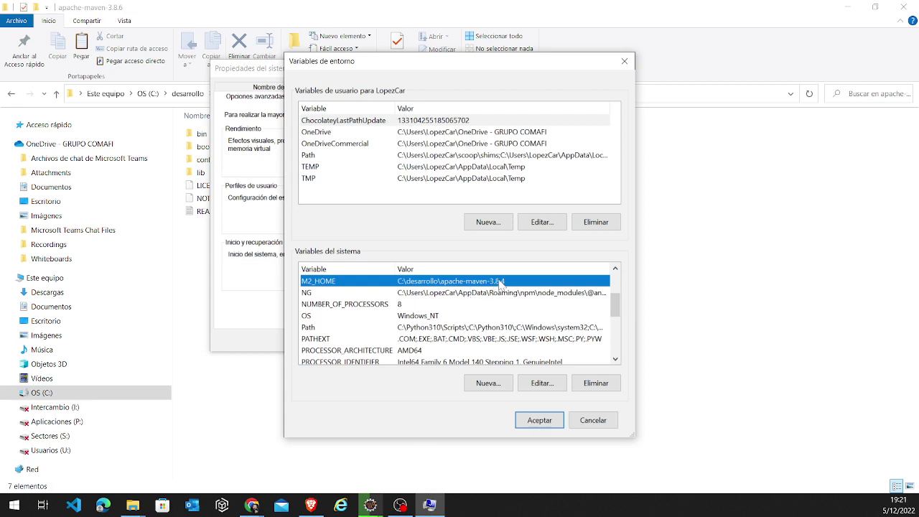
left_click(504, 386)
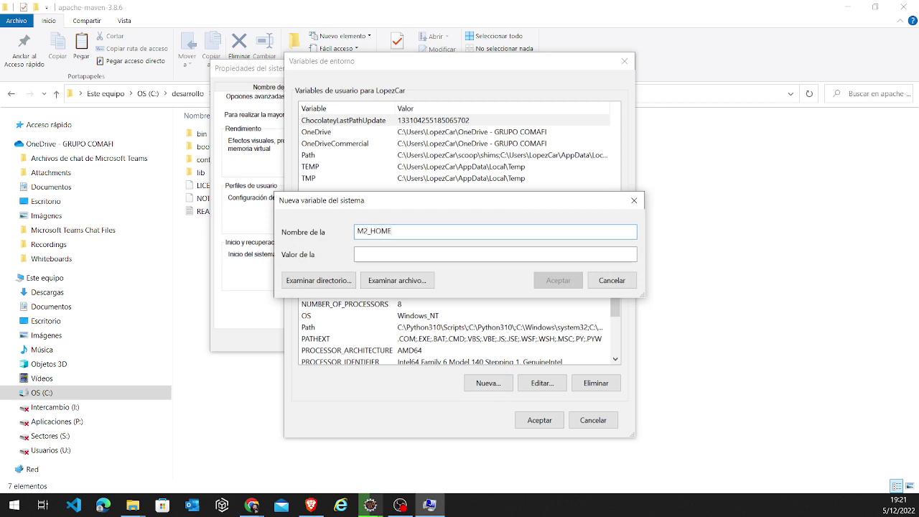
left_click(372, 251)
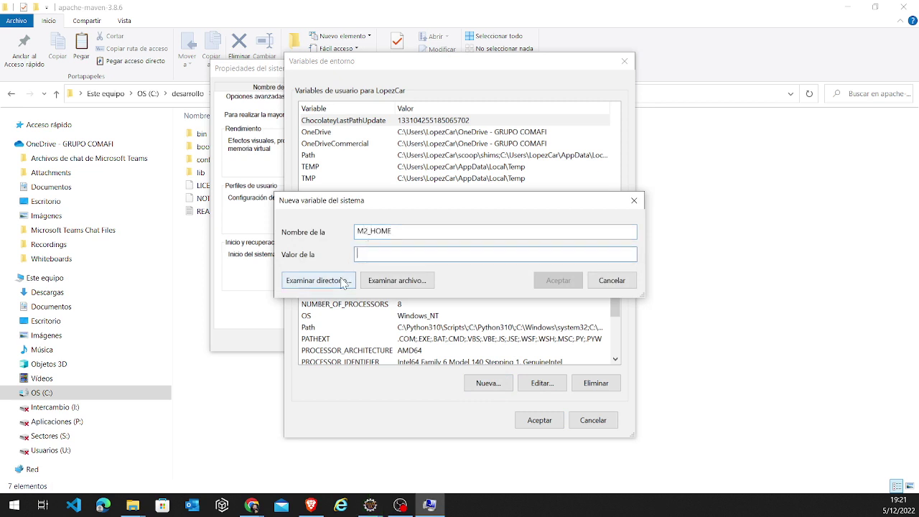
left_click(343, 281)
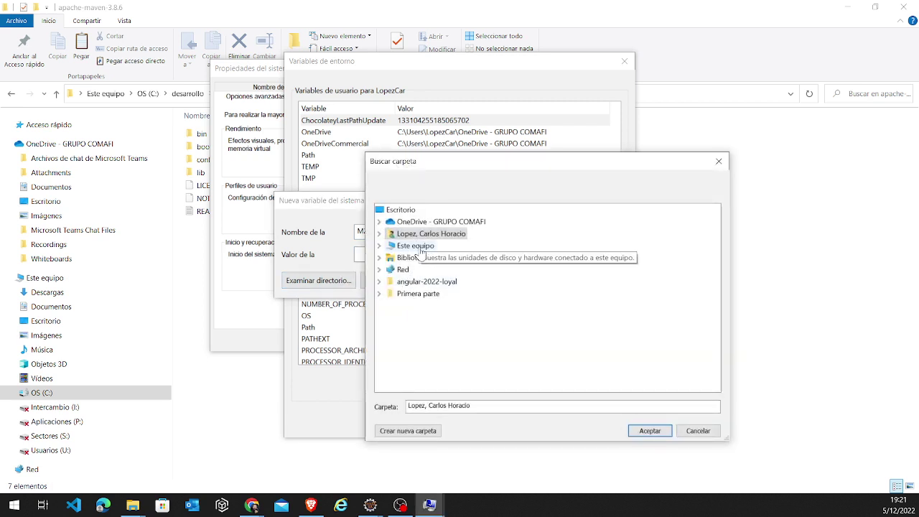
left_click(420, 246)
left_click(418, 341)
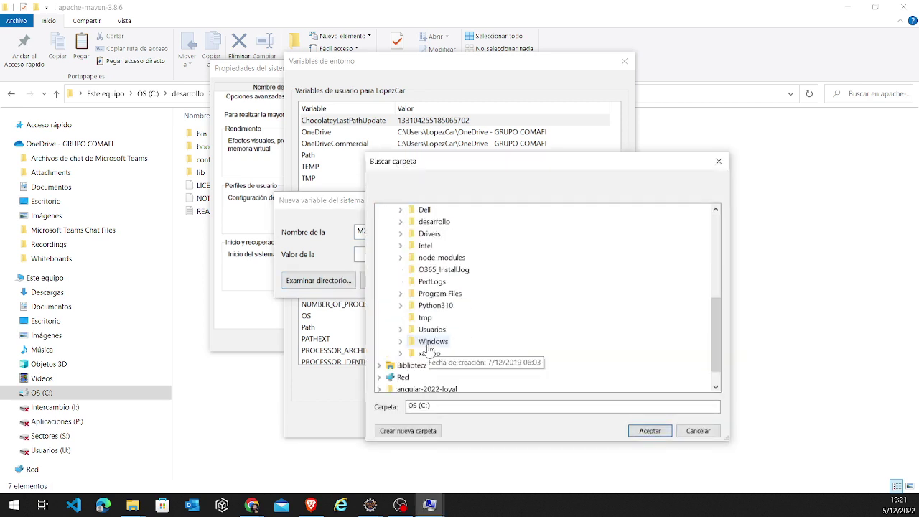
left_click(434, 221)
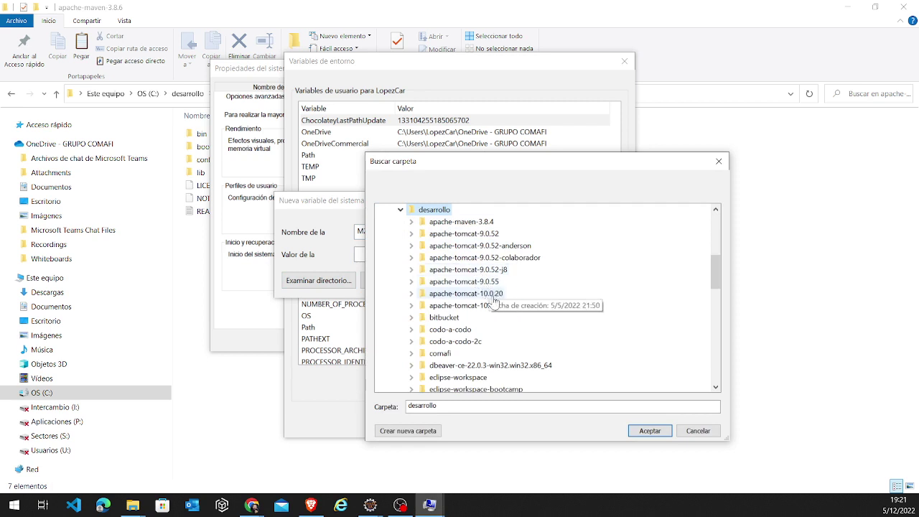
left_click(465, 341)
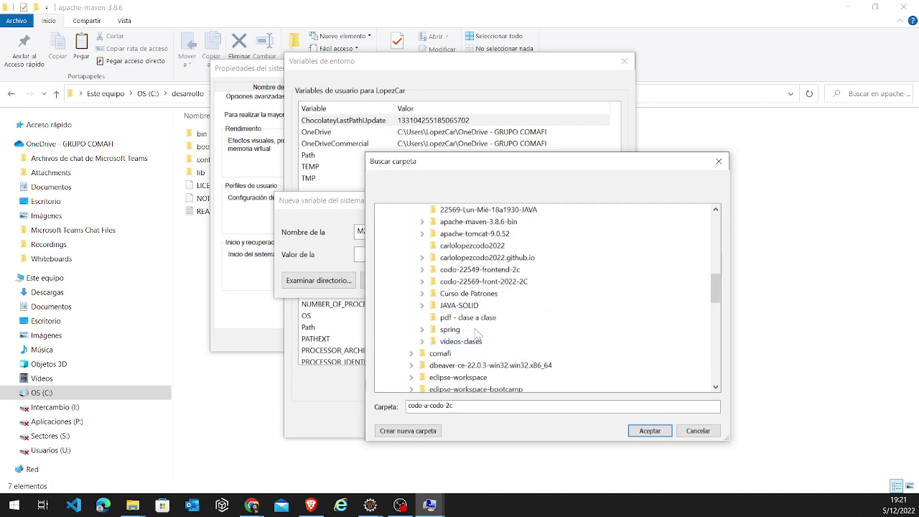
left_click(495, 258)
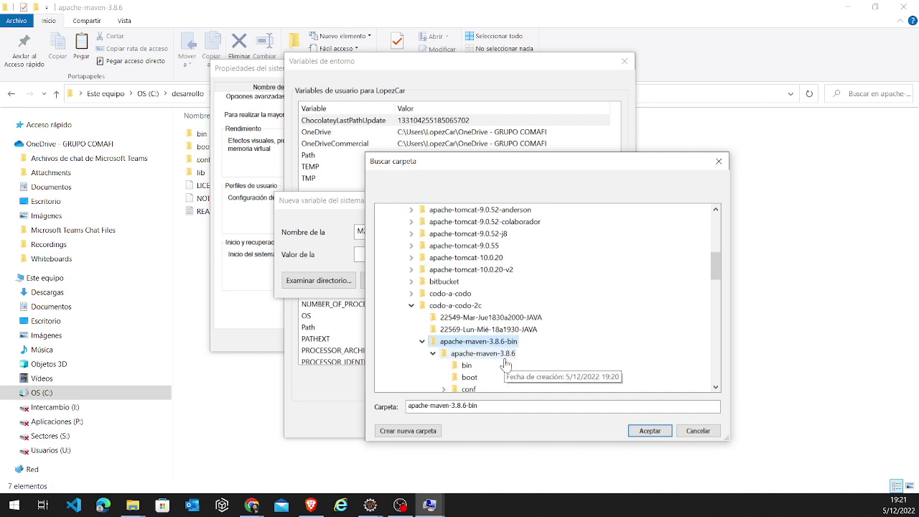
left_click(503, 354)
left_click(649, 431)
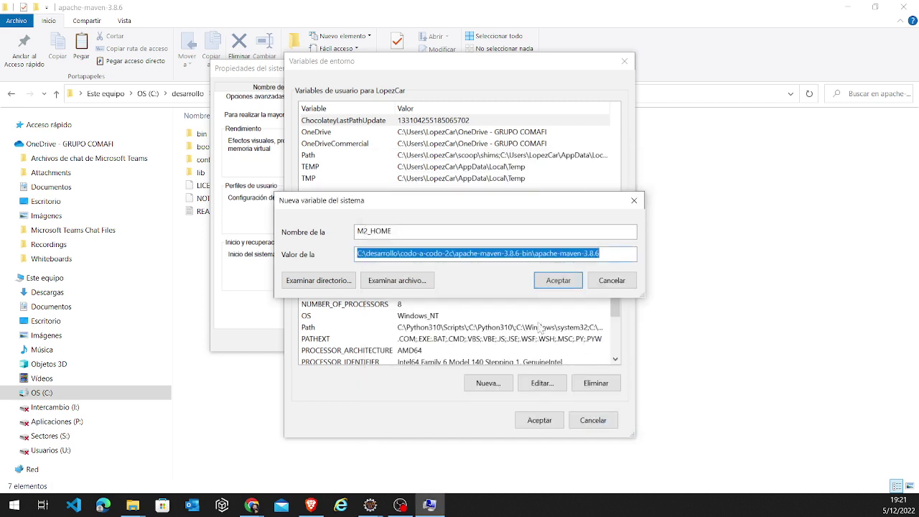
left_click(558, 280)
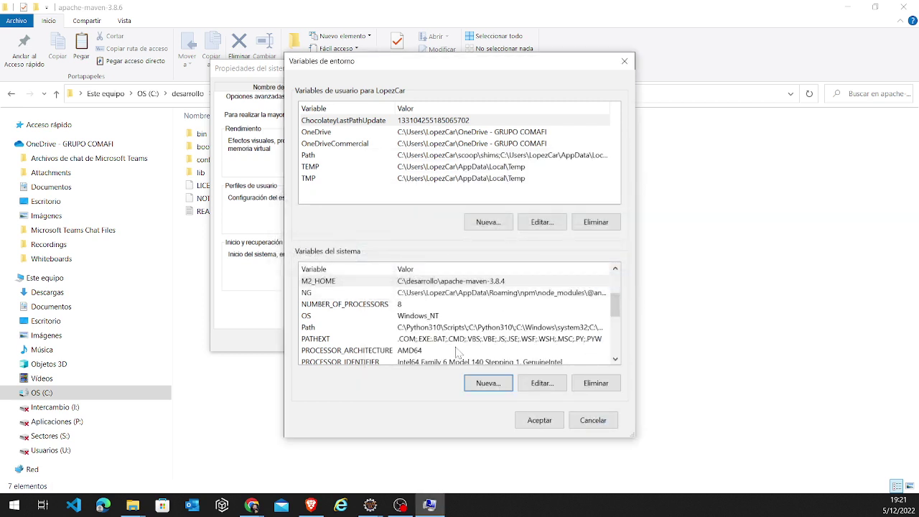
Step: Try to add a new %M2_HOME%\bin entry to the system Path variable, leaving the editor without saving
left_click(333, 283)
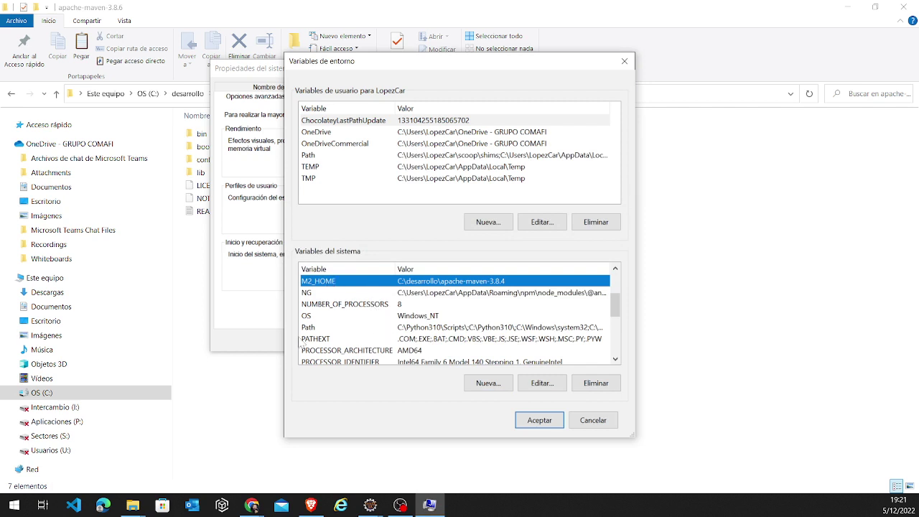
left_click(332, 329)
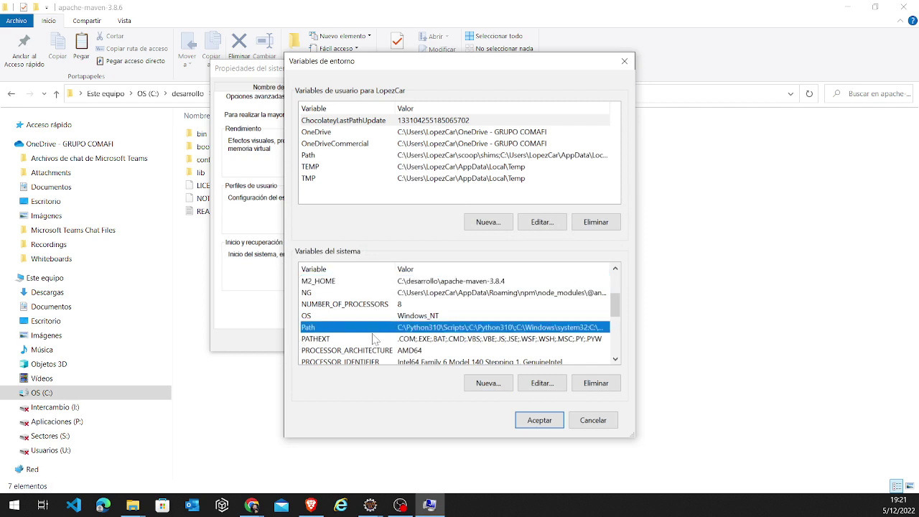
left_click(542, 385)
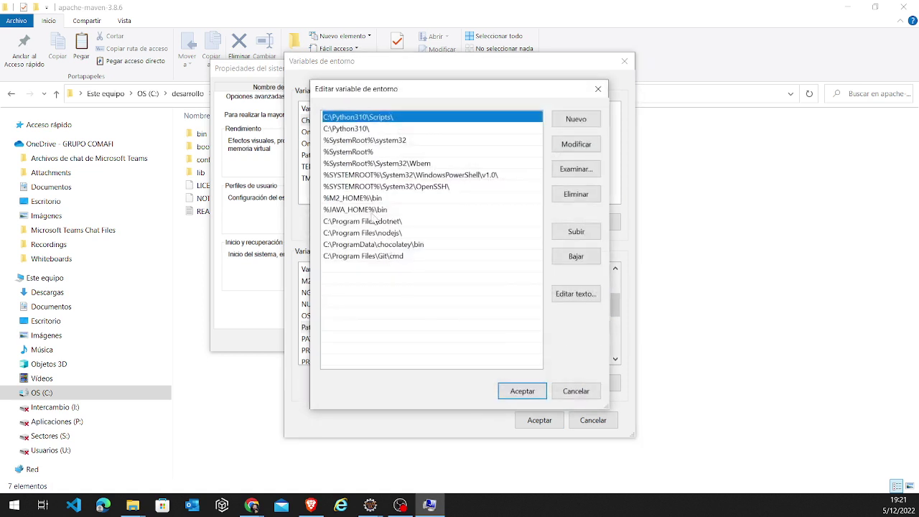
left_click(336, 200)
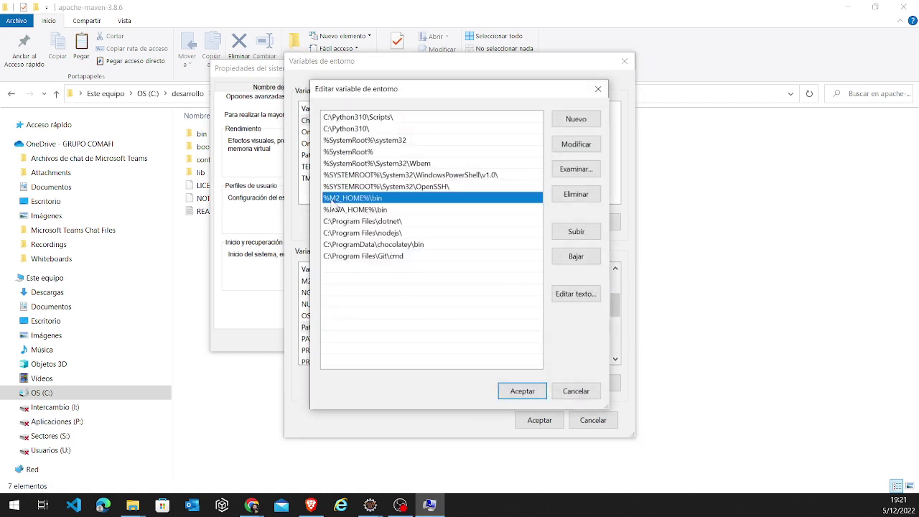
left_click(581, 122)
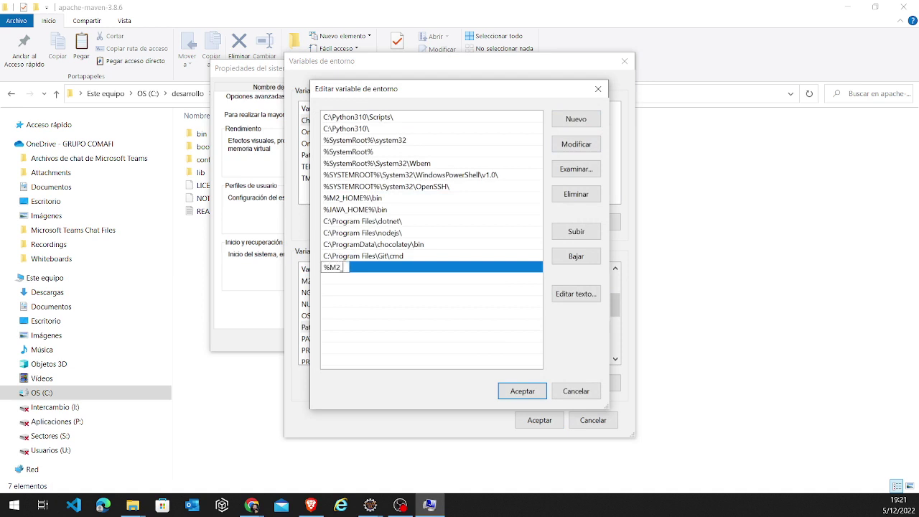
type("%M2_HOME\\bin")
left_click(567, 391)
Step: Review the existing %M2_HOME%\bin entry in the system Path, then close the environment variables and system properties windows without saving
left_click(310, 328)
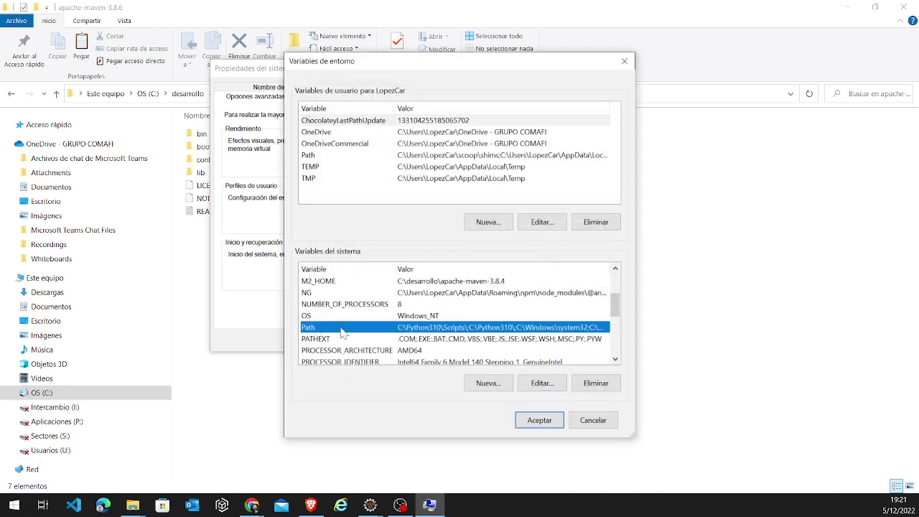
left_click(545, 382)
left_click(332, 198)
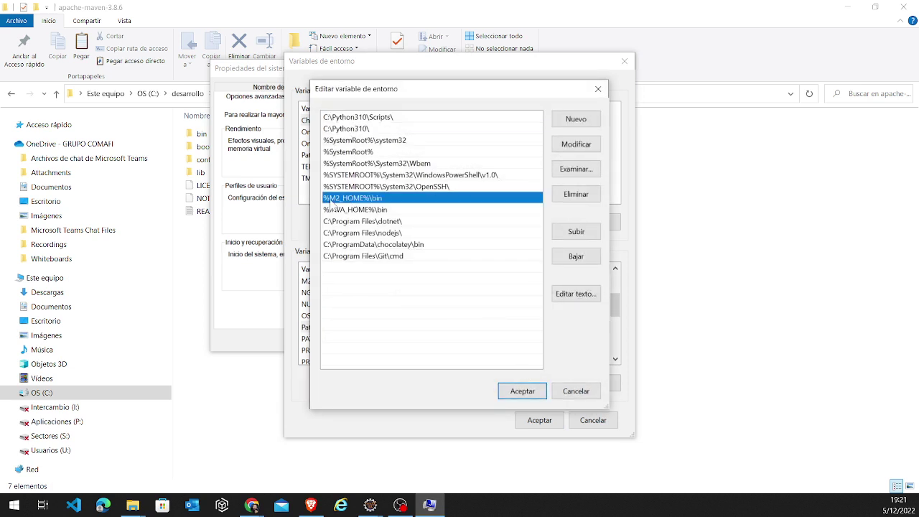
left_click(571, 391)
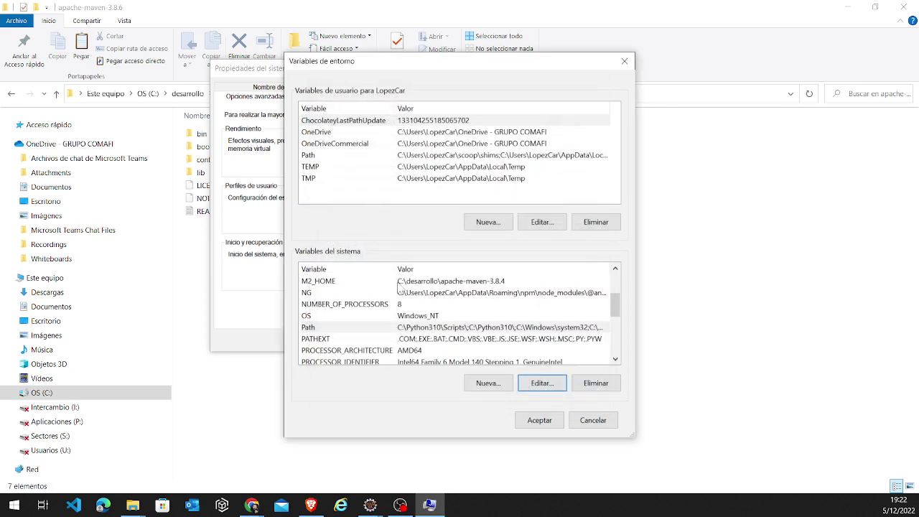
left_click(378, 282)
left_click(603, 422)
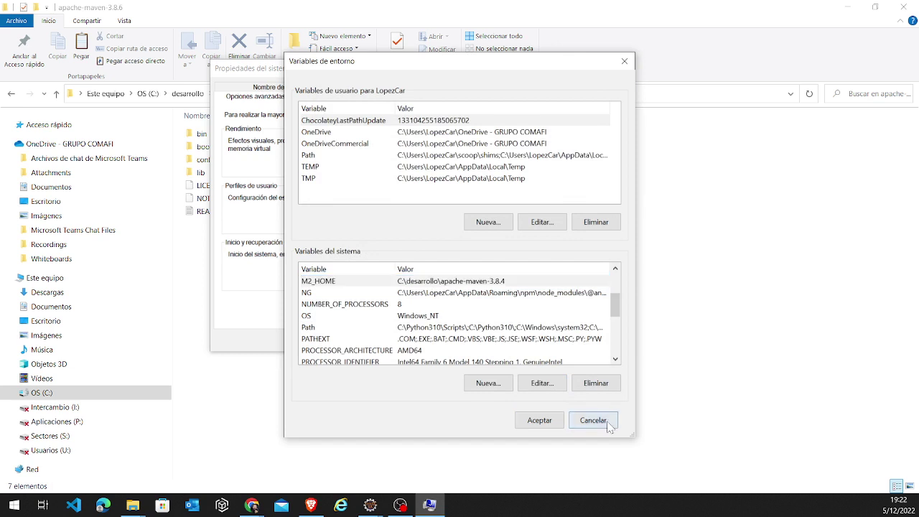
left_click(380, 340)
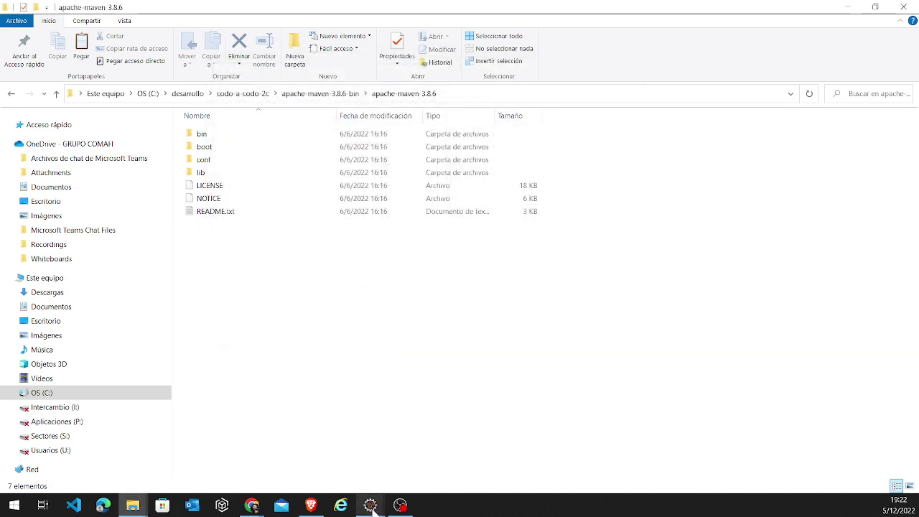
Step: Switch to Eclipse, refresh the codo-22569-back-2022-2C project and select app-web.jar in its target folder
mouse_move(371, 506)
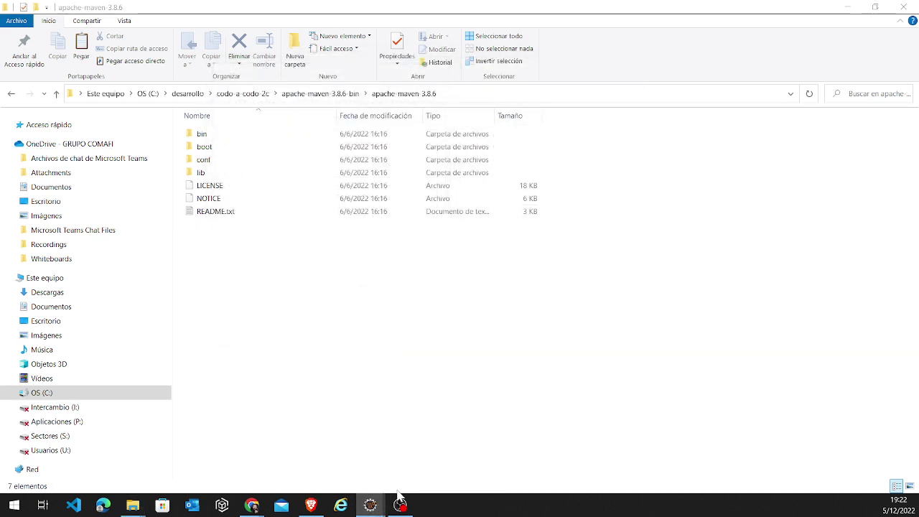
left_click(408, 489)
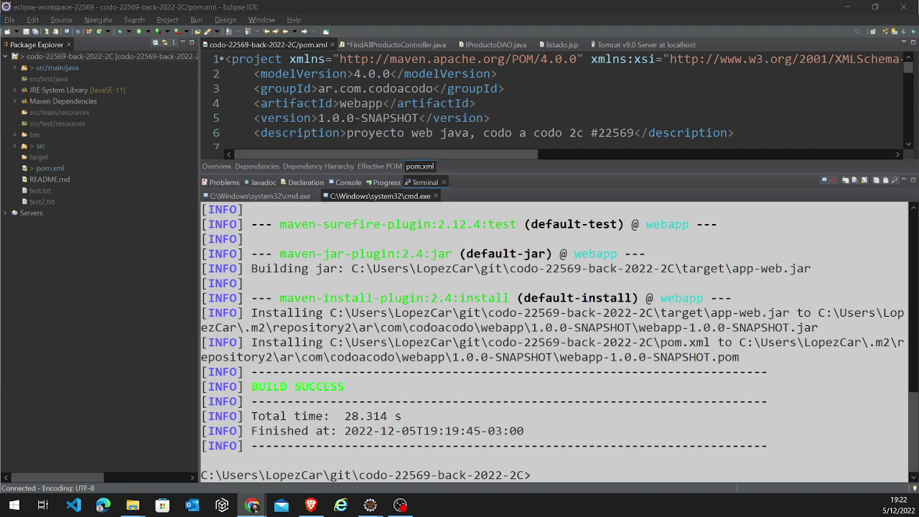
right_click(92, 57)
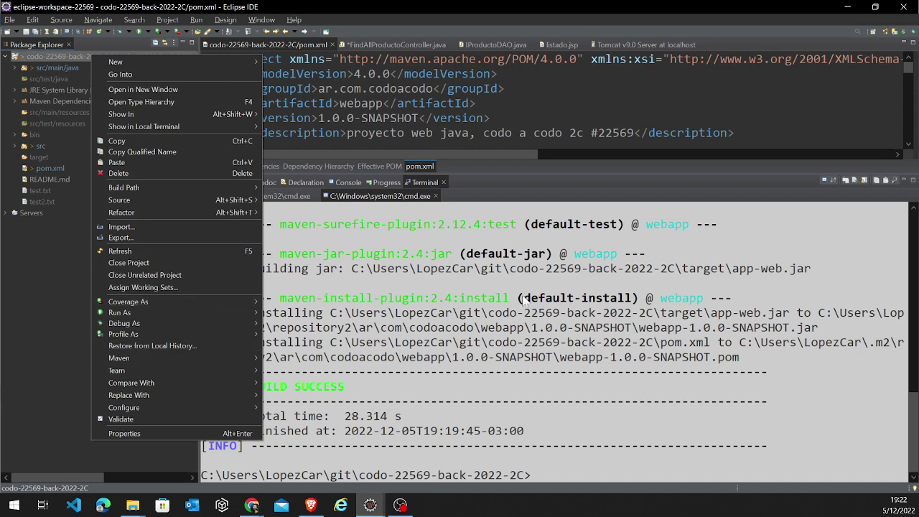
left_click(528, 321)
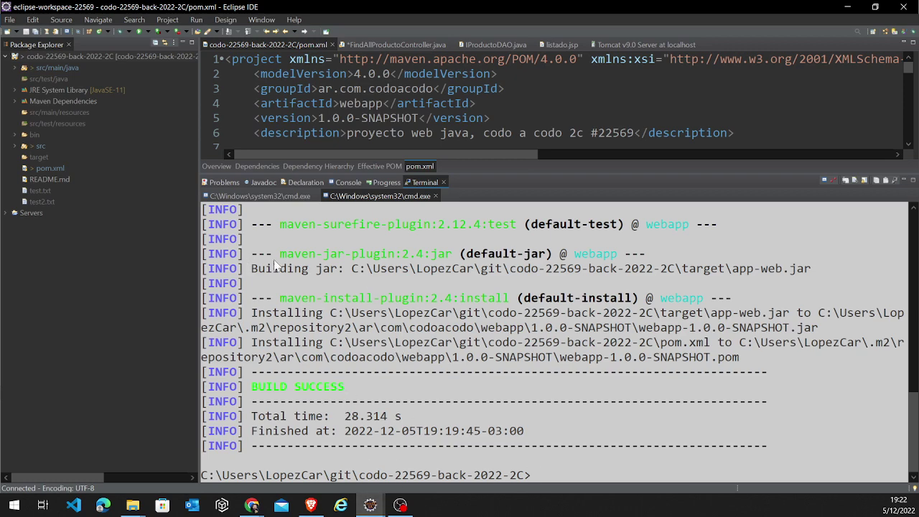
right_click(59, 56)
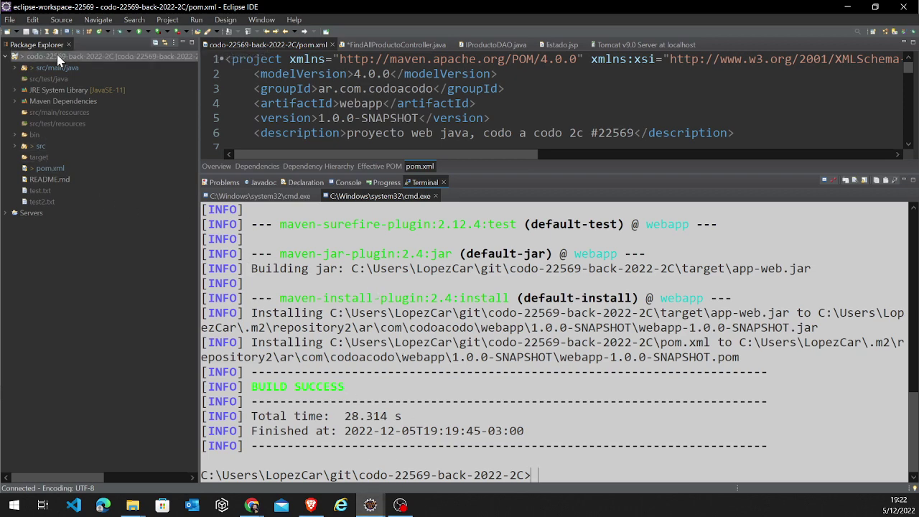
left_click(86, 251)
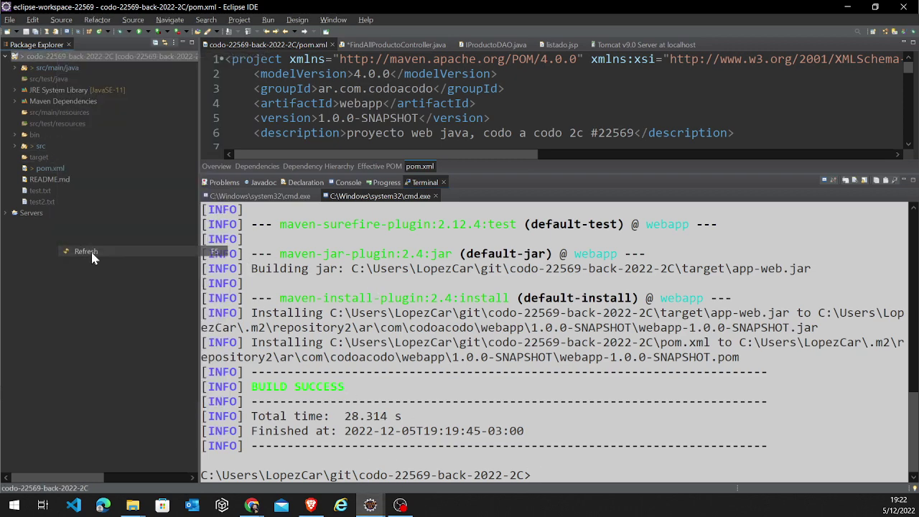
double_click(28, 158)
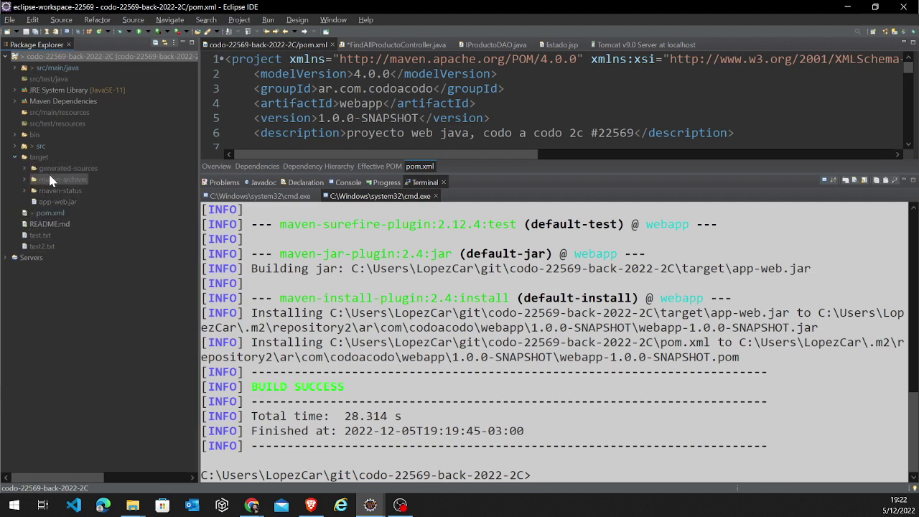
left_click(63, 203)
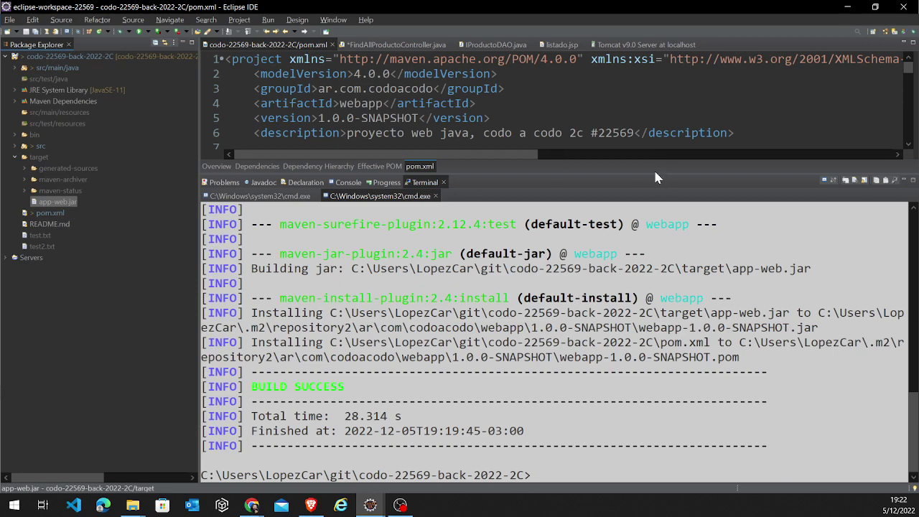
Step: Enlarge the pom.xml editor, add <packaging>war</packaging> below the version element, save the file and highlight the new line
left_click_drag(655, 176, 687, 267)
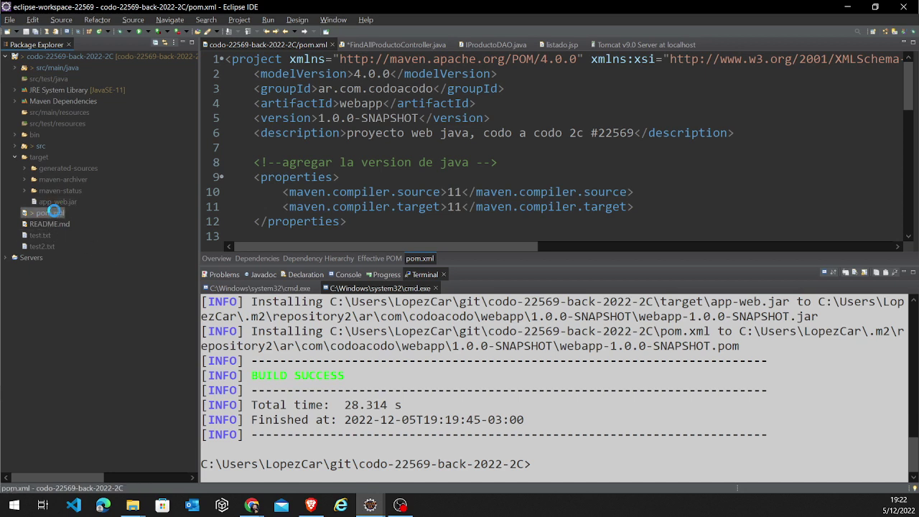
left_click(218, 207)
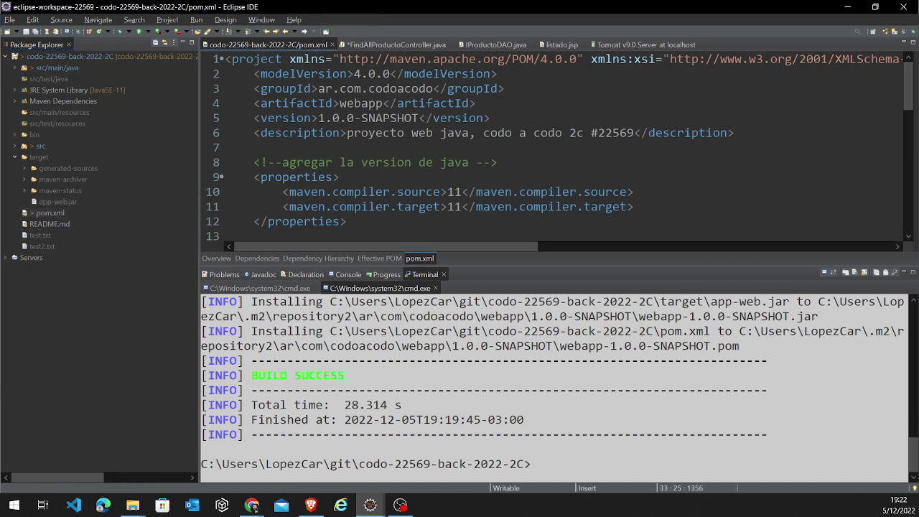
left_click_drag(254, 118, 484, 118)
left_click(422, 118)
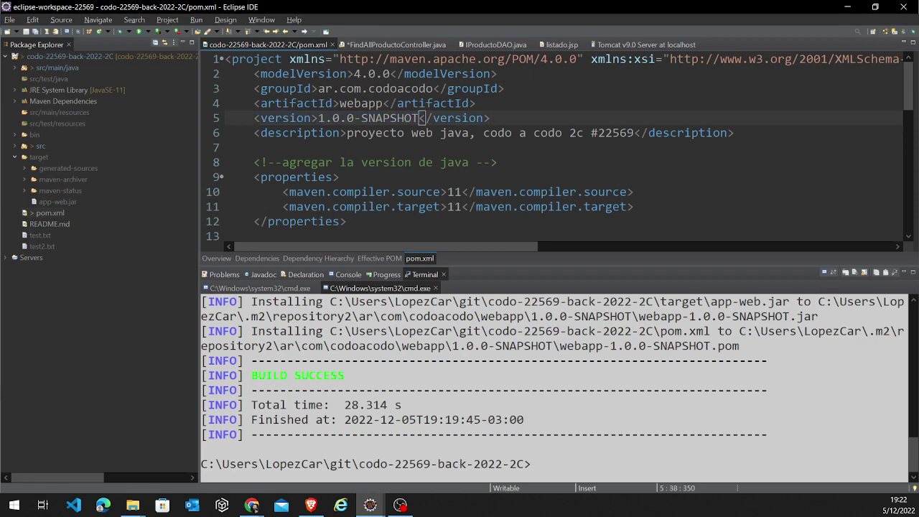
key("End")
key("Return")
type("<pa")
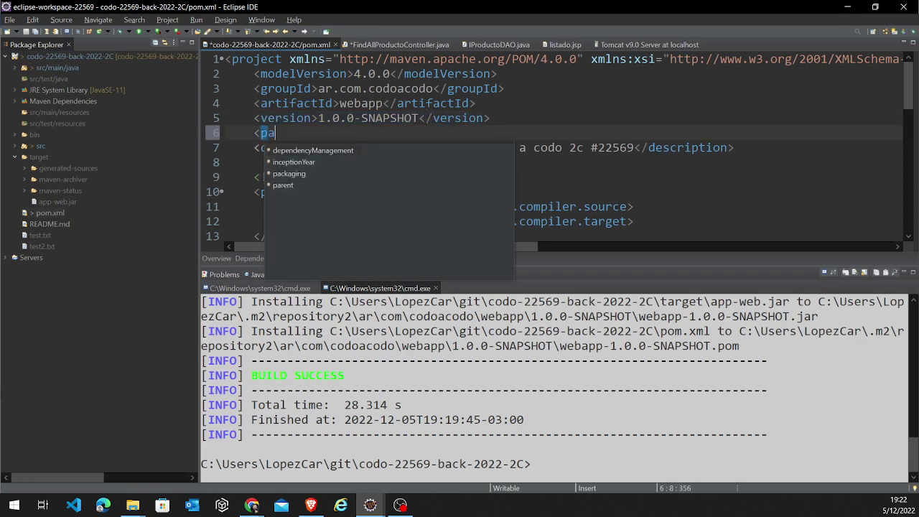
key("Return")
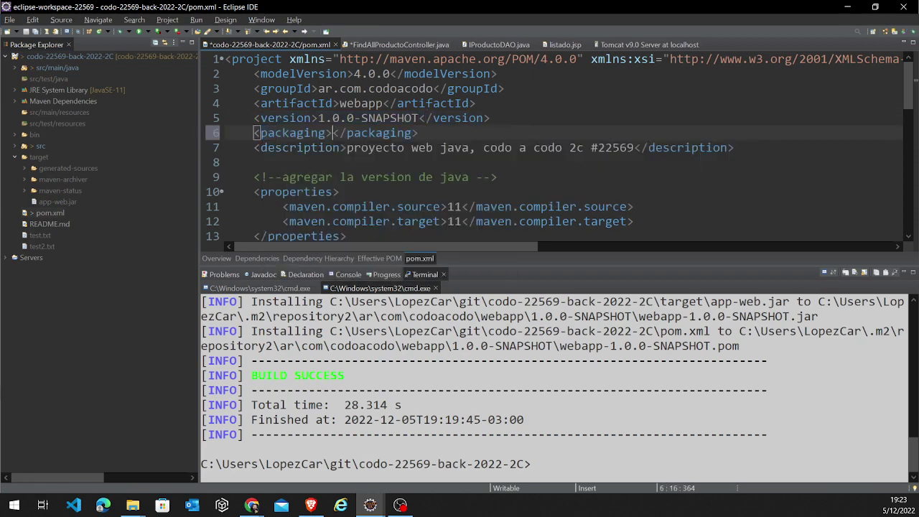
type("war")
key("ctrl+s")
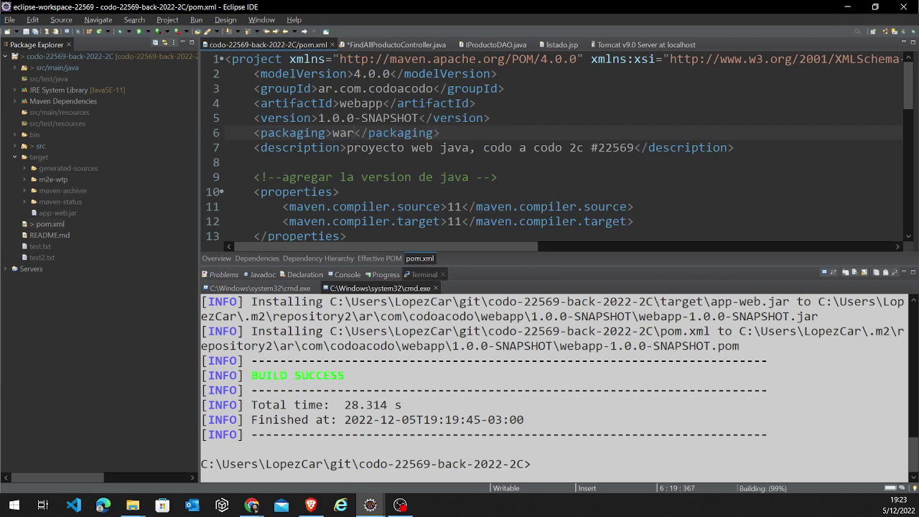
left_click_drag(254, 133, 440, 133)
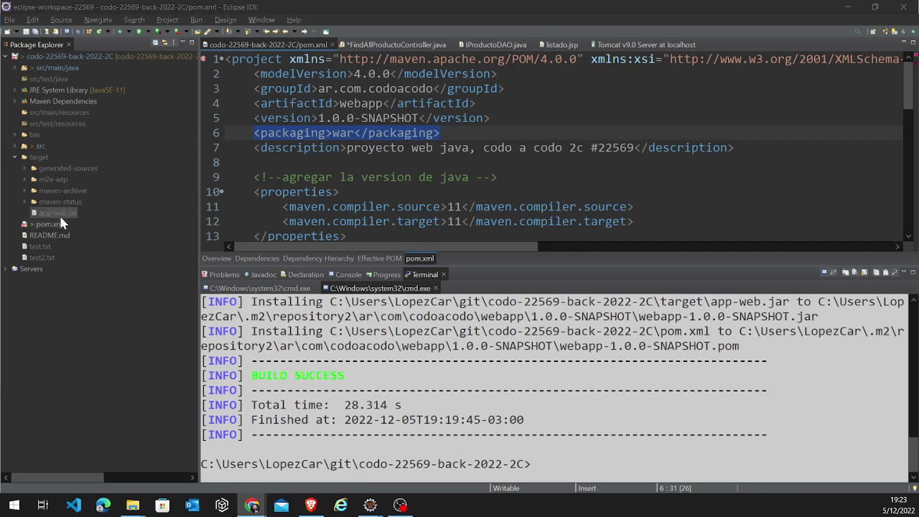
Step: Run mvn install in the terminal from the codo-22569-back-2022-2C folder
left_click(535, 410)
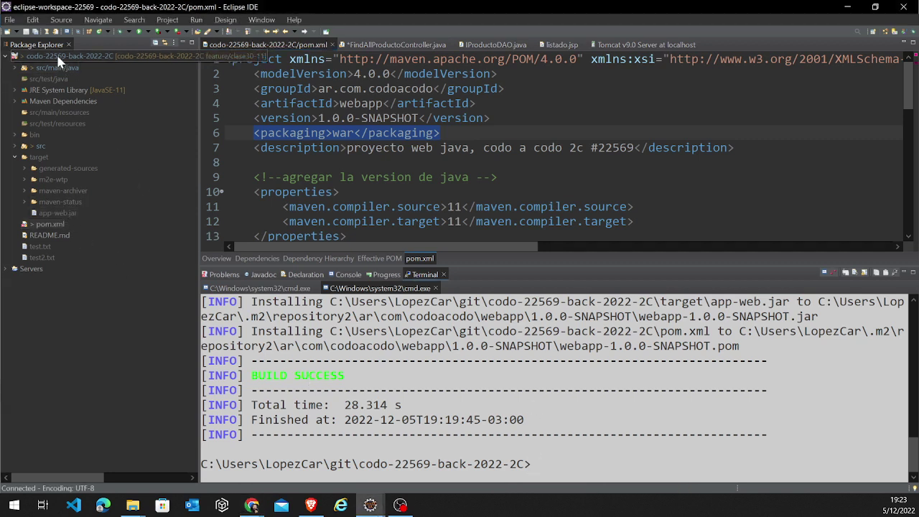
type("mvn install")
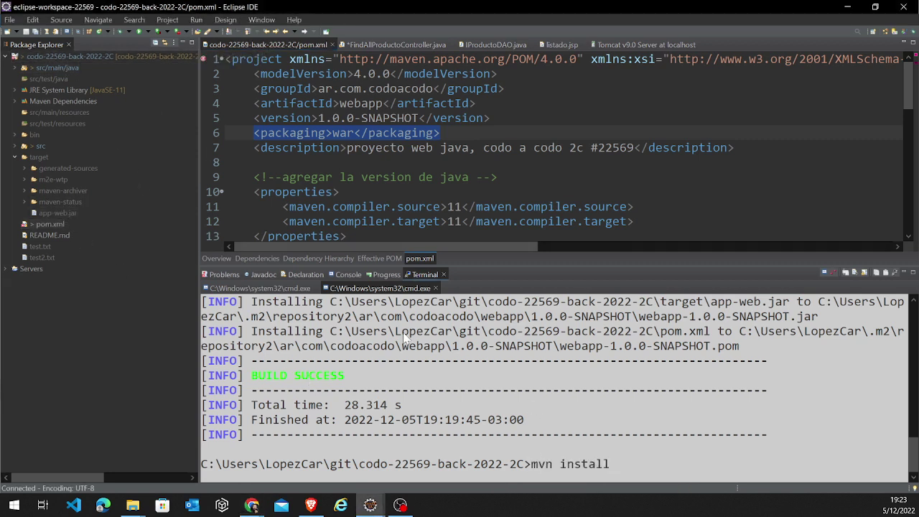
key("Return")
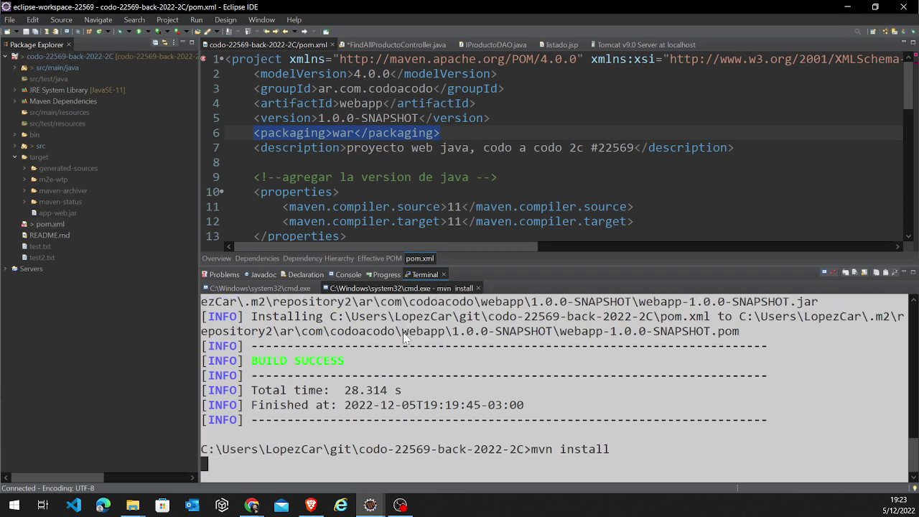
Step: Review the project's Maven run options and the console output area, returning to the terminal to check the build
right_click(45, 58)
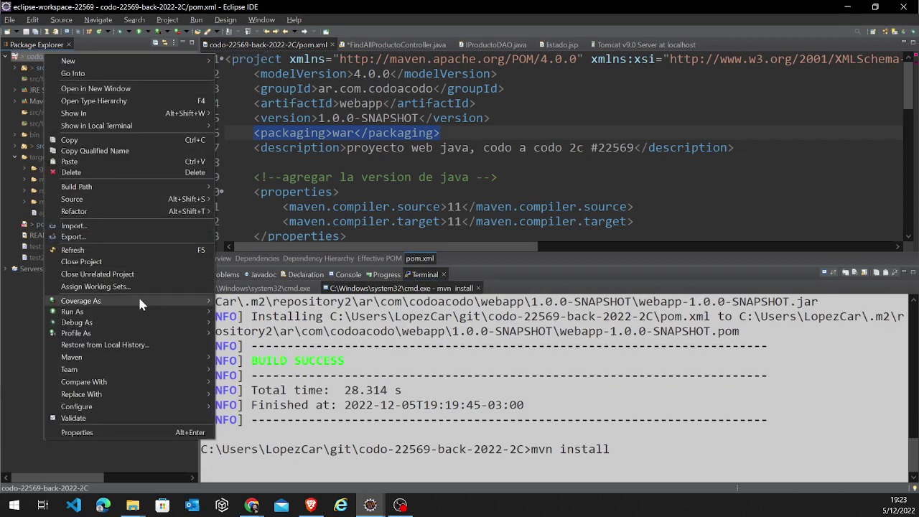
mouse_move(139, 310)
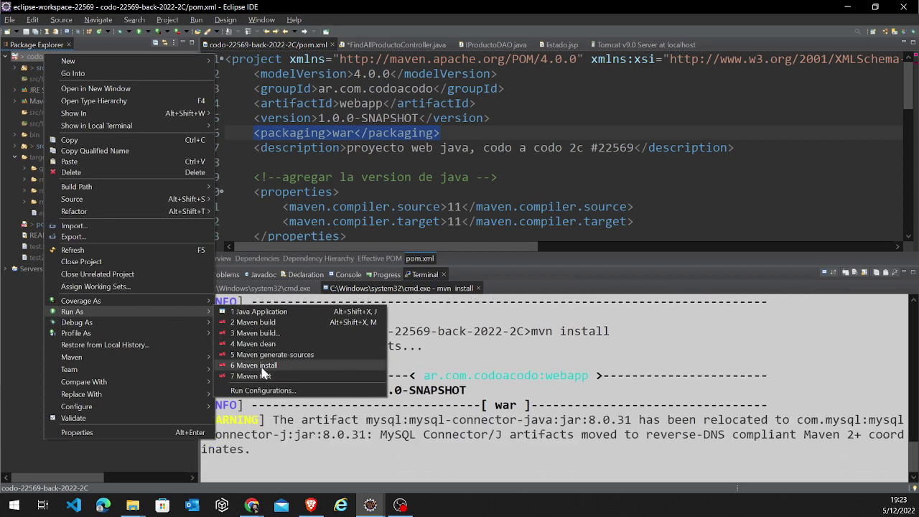
left_click(506, 401)
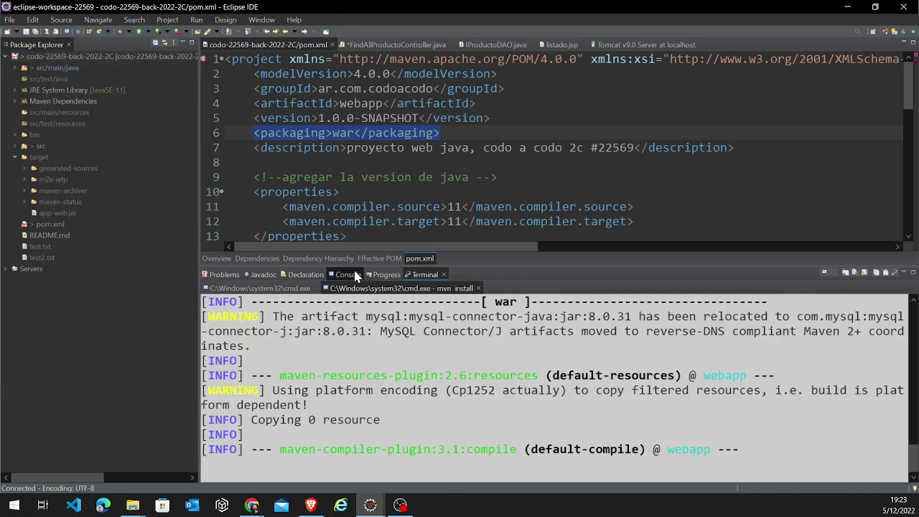
left_click(338, 275)
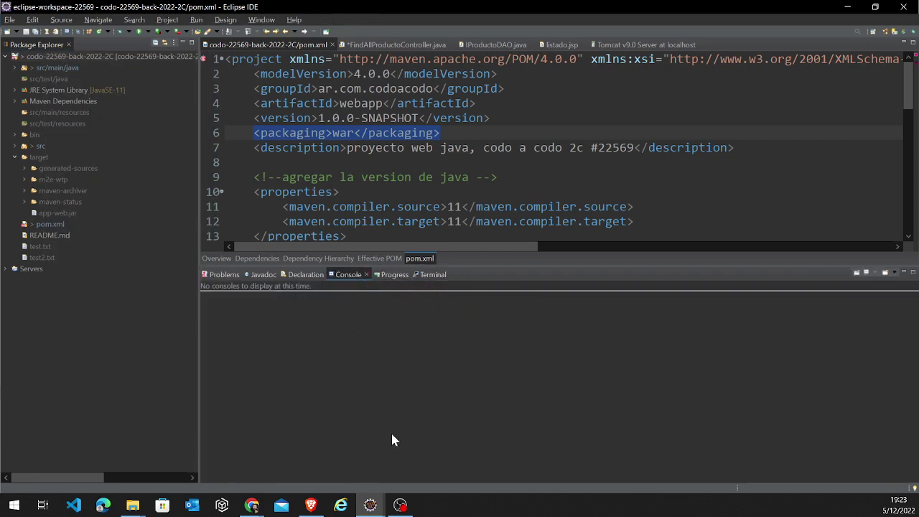
left_click(424, 277)
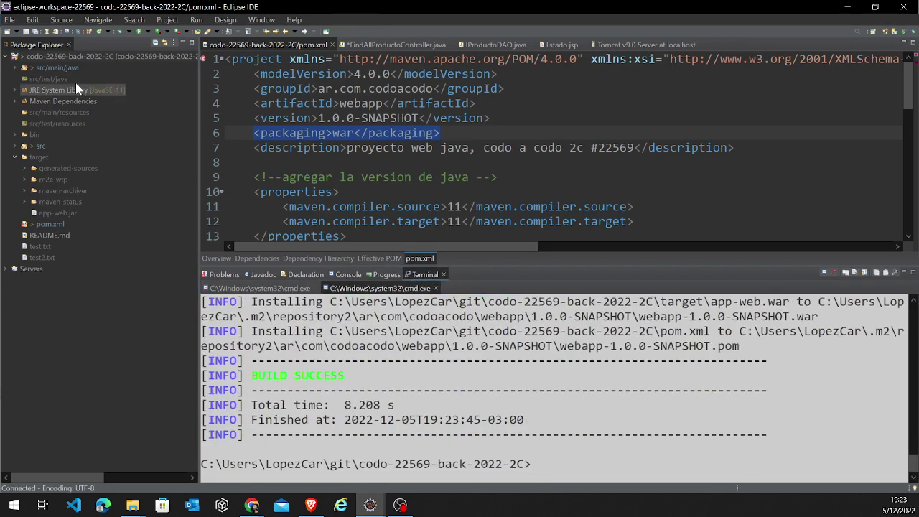
right_click(71, 61)
mouse_move(180, 317)
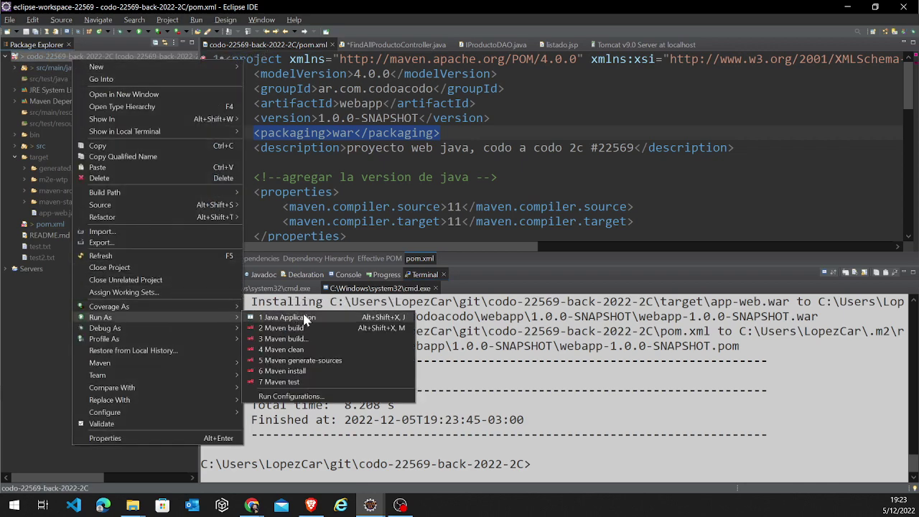
left_click(339, 372)
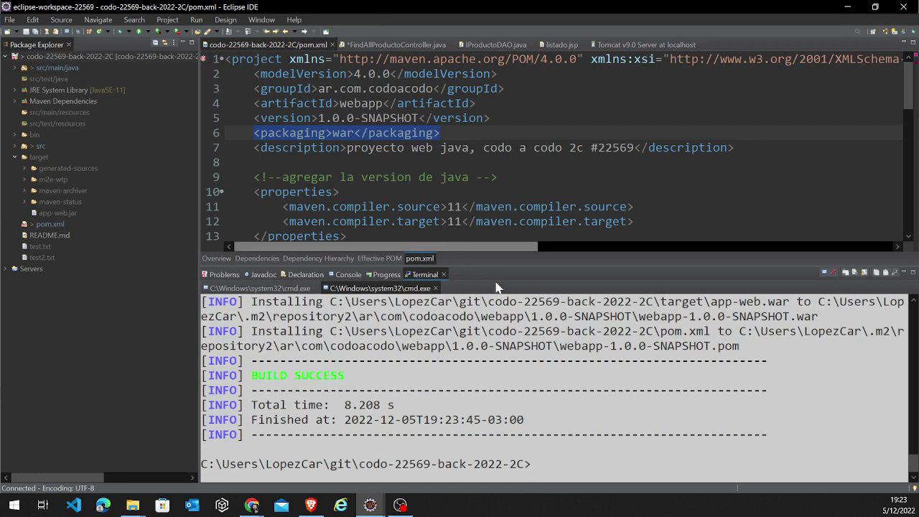
Step: Refresh the codo-22569-back-2022-2C project and select app-web.war in its target folder
right_click(56, 56)
left_click(78, 249)
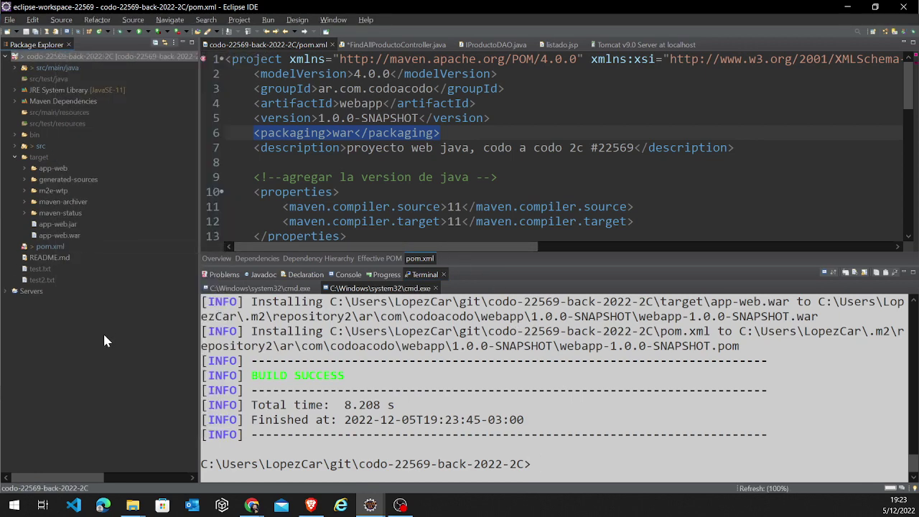
left_click(426, 352)
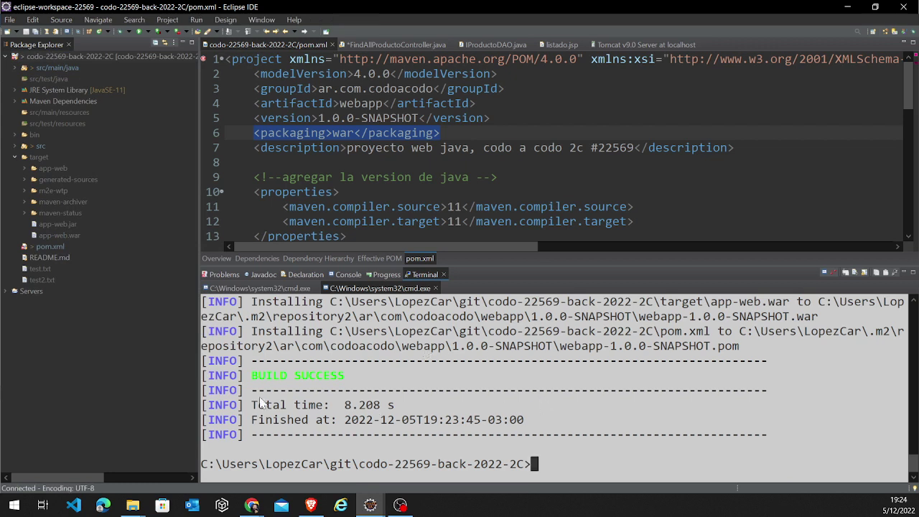
left_click(50, 234)
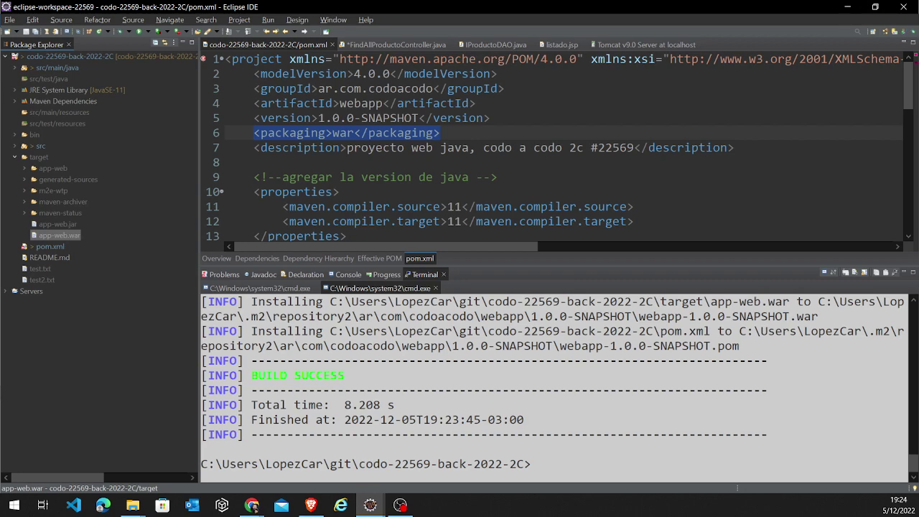
Step: Switch to the Debug perspective, try to add the project to the Tomcat v9.0 server, and return to the Java perspective
left_click(903, 32)
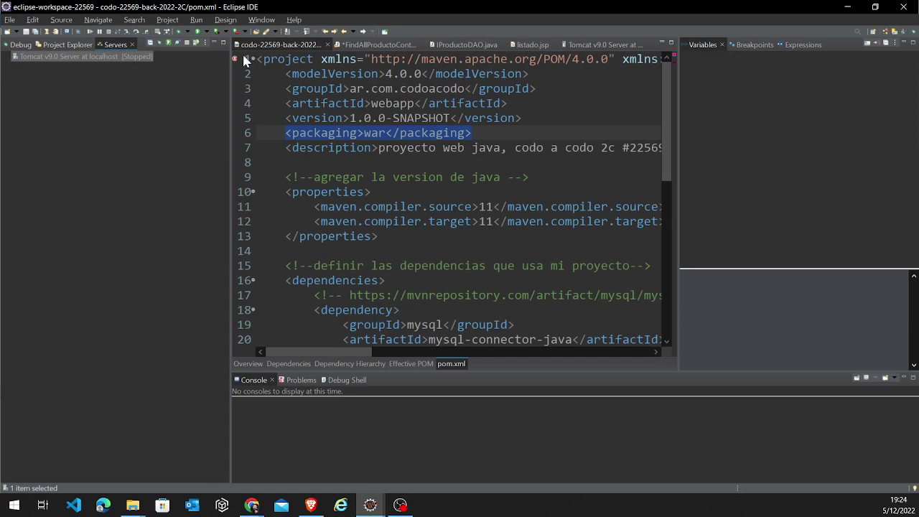
right_click(117, 58)
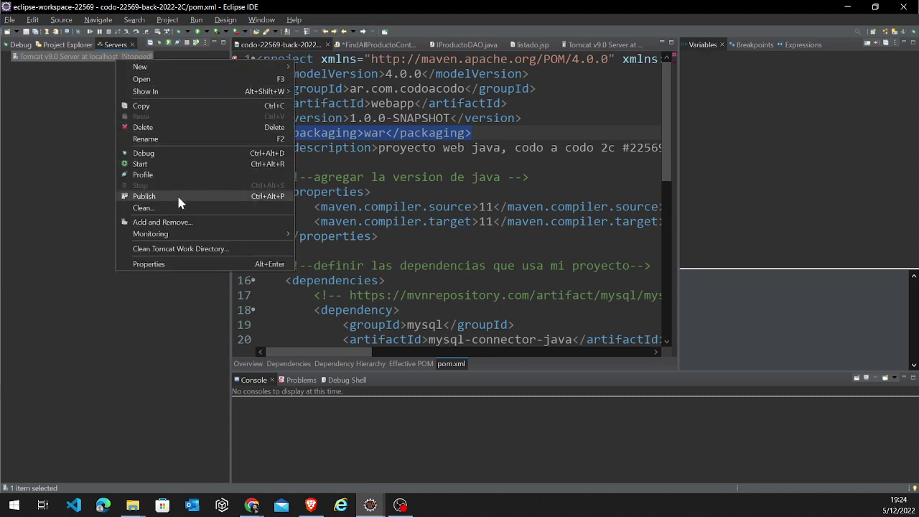
left_click(177, 222)
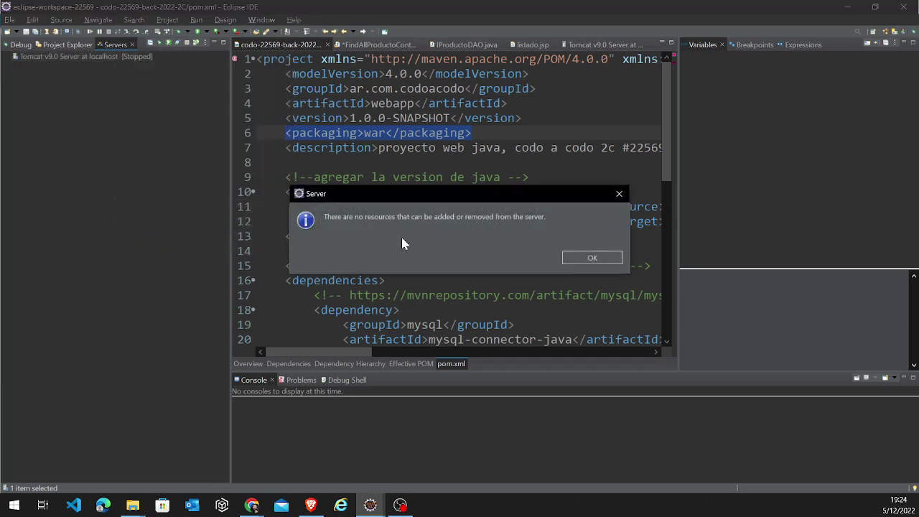
left_click(594, 255)
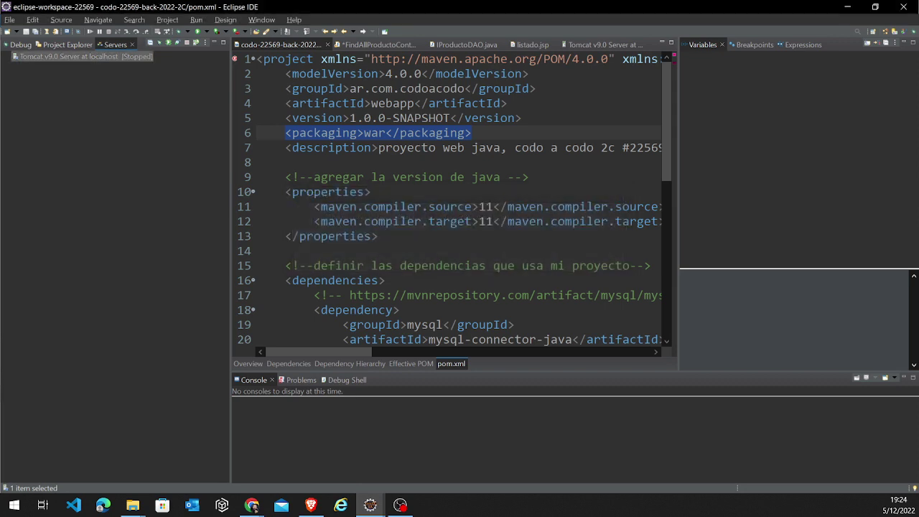
left_click(903, 38)
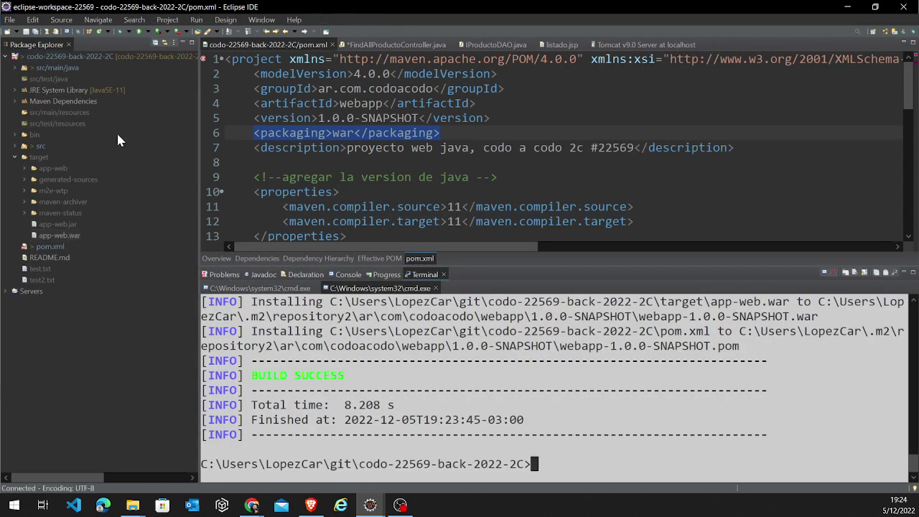
Step: Check the Maven install option among the project's run options, and close the first of the two terminal sessions
right_click(50, 57)
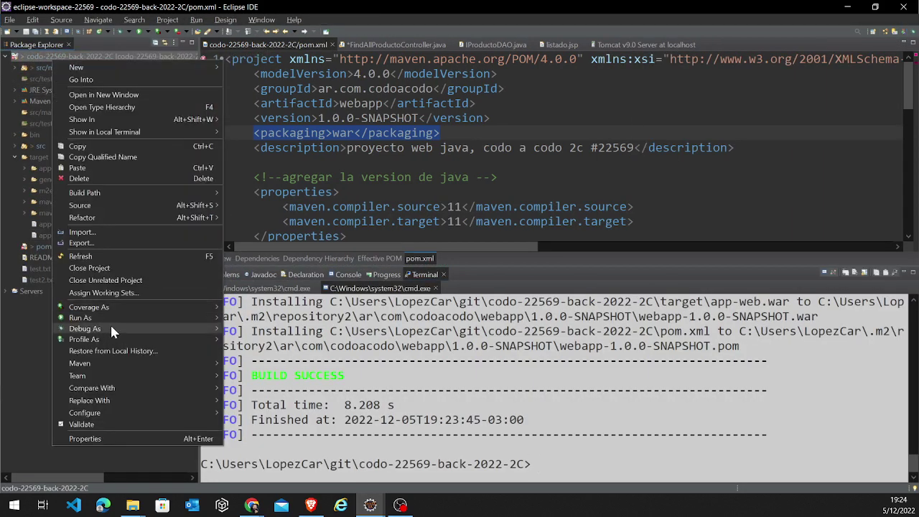
mouse_move(107, 320)
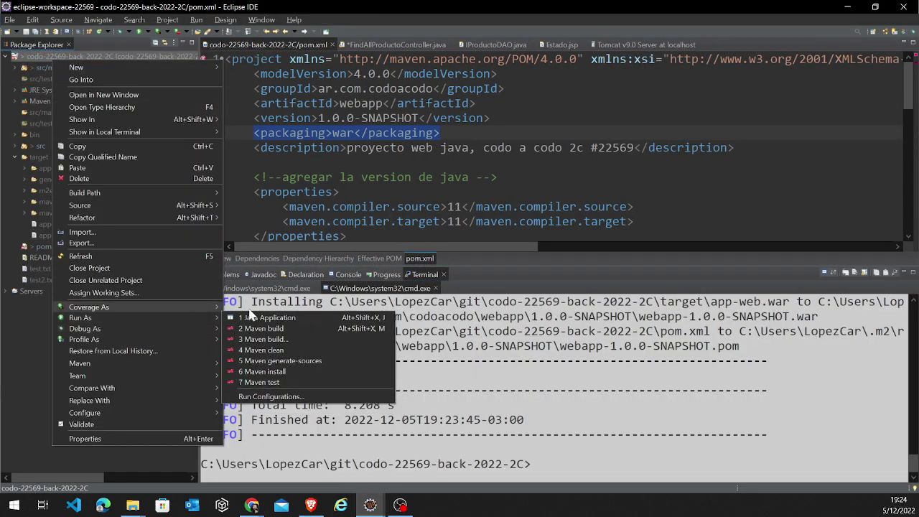
left_click(277, 373)
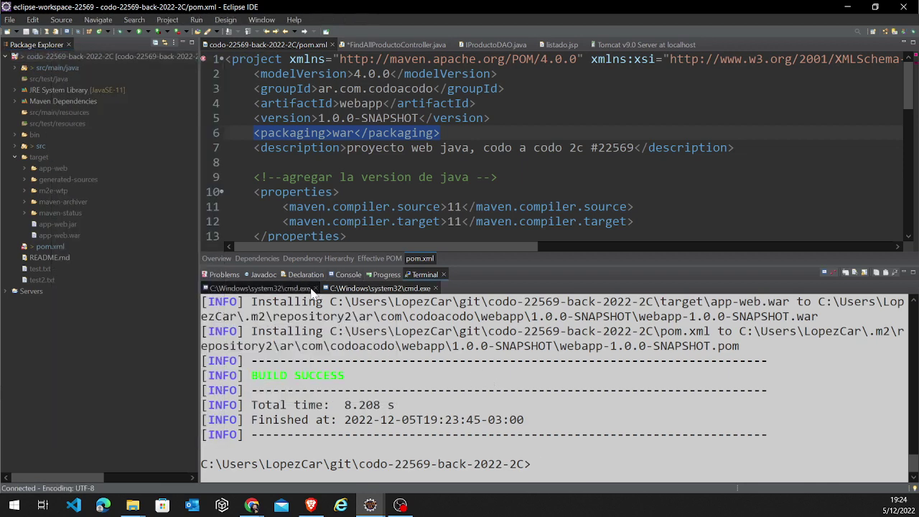
left_click(310, 288)
left_click(314, 287)
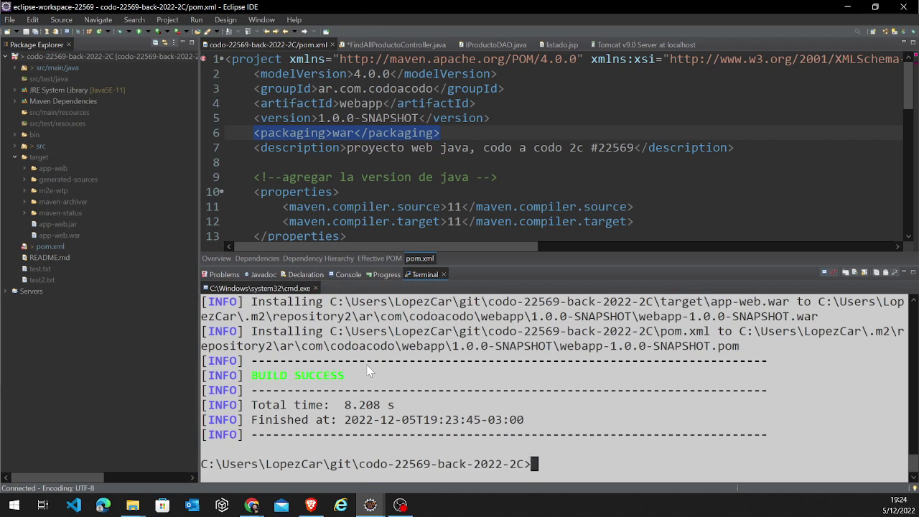
Step: Enlarge the pom.xml editor and review the file from the packaging and compiler settings through the dependencies to the build section
right_click(81, 58)
left_click(336, 404)
left_click_drag(302, 419, 315, 419)
left_click(410, 221)
scroll(410, 221, "down", 1)
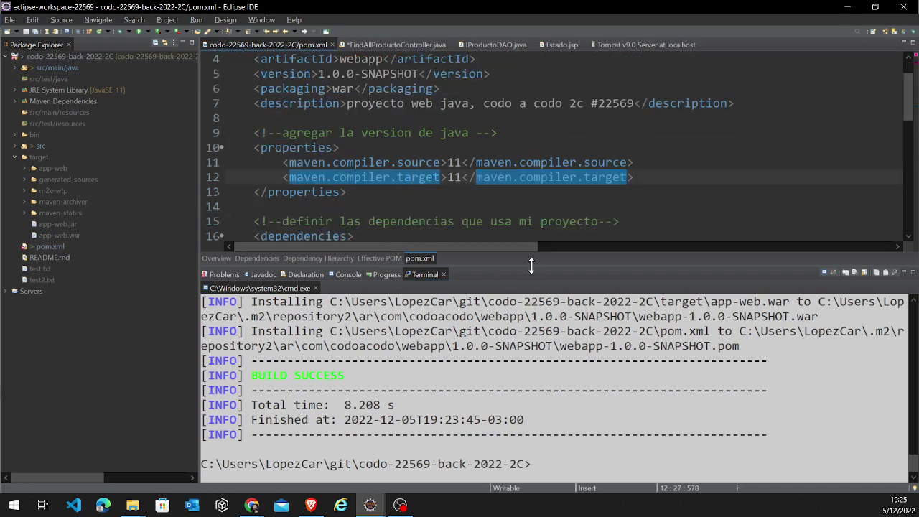
left_click_drag(530, 266, 561, 372)
left_click(503, 280)
scroll(502, 216, "down", 8)
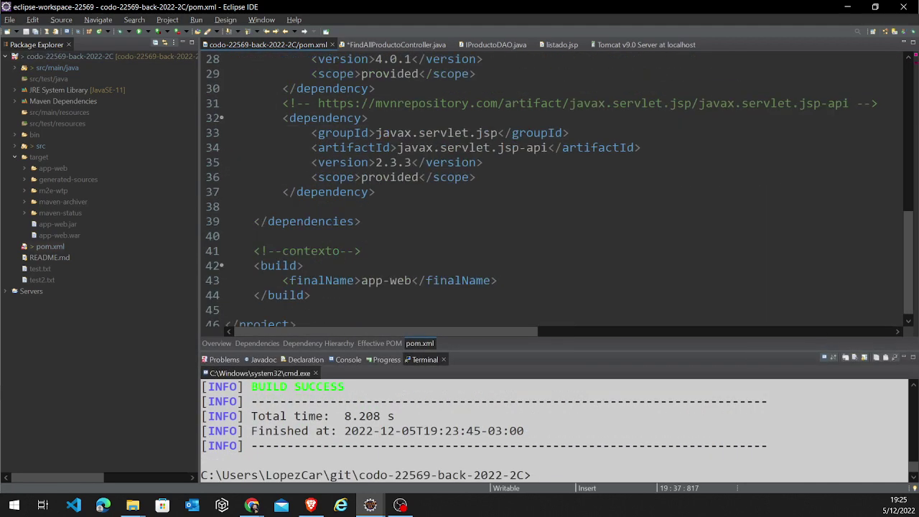
scroll(502, 216, "up", 7)
scroll(552, 190, "up", 2)
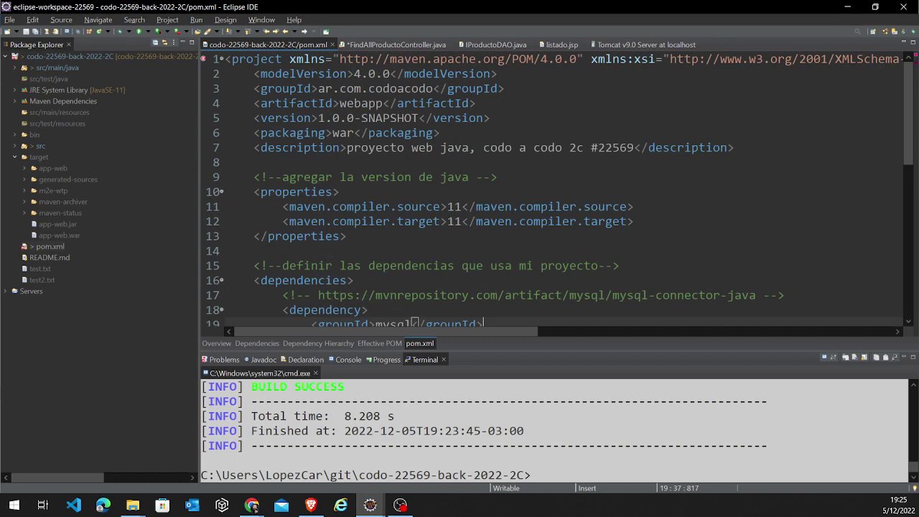
Step: Refresh the project, bring up pom.xml, review its contents and read the error marker on its first line
right_click(61, 56)
left_click(88, 251)
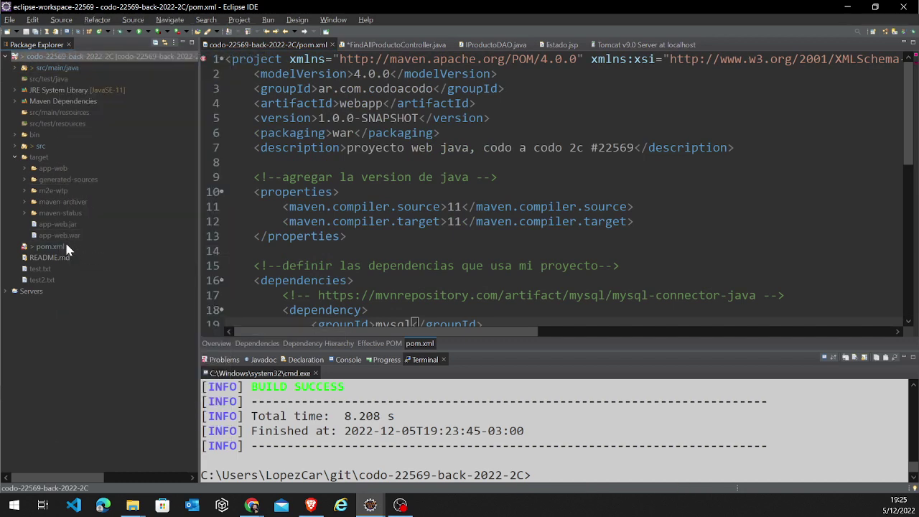
double_click(64, 248)
scroll(549, 186, "down", 9)
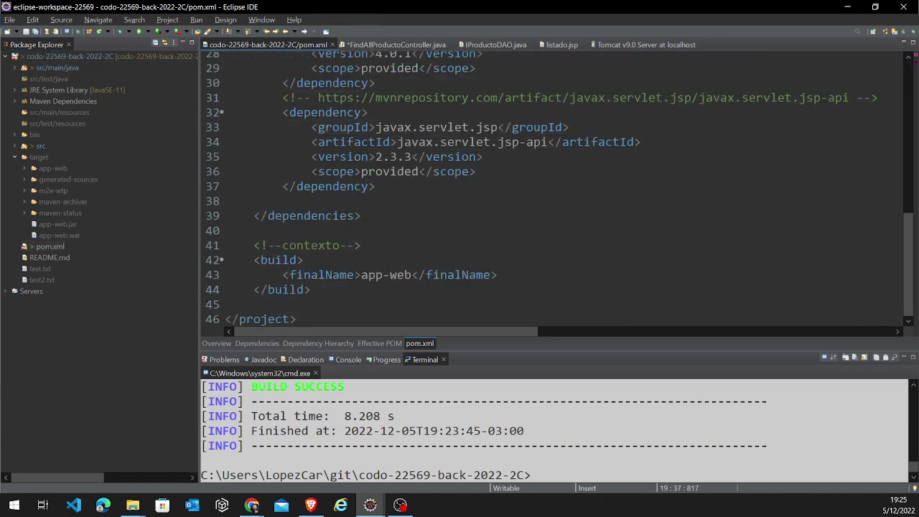
scroll(550, 187, "up", 9)
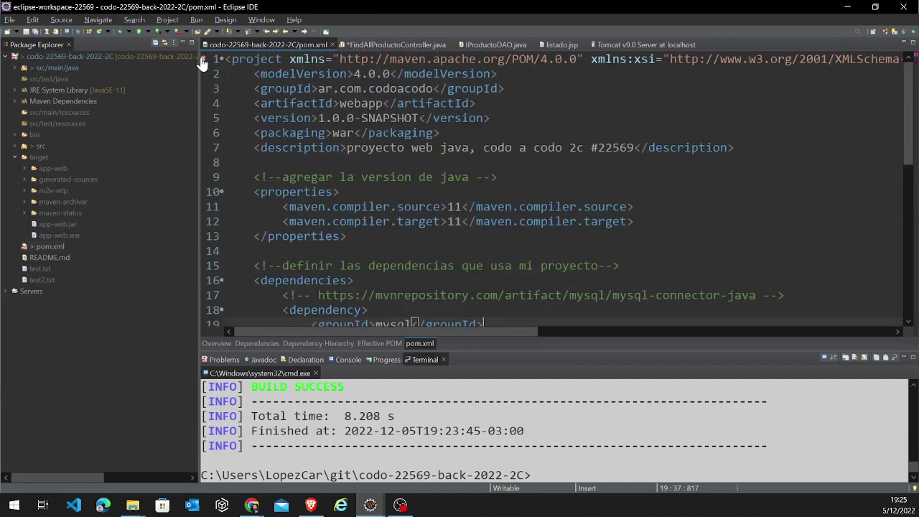
mouse_move(203, 63)
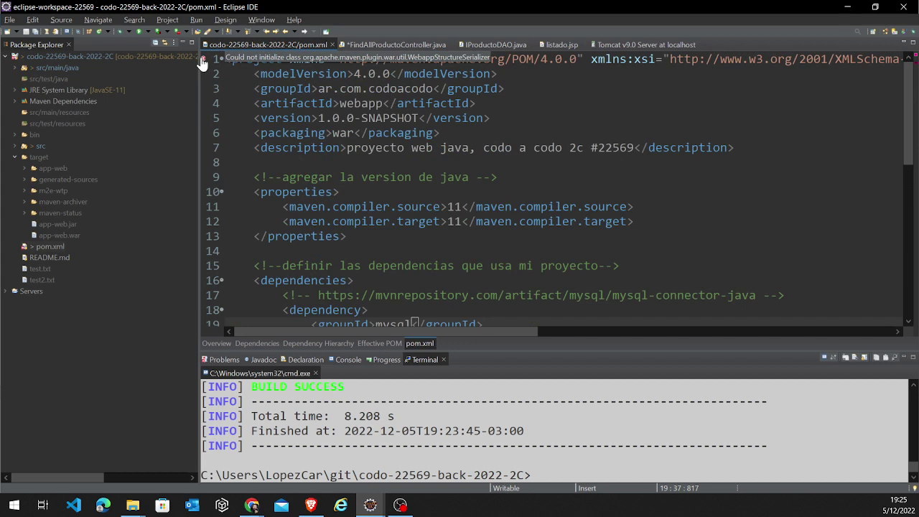
left_click(225, 162)
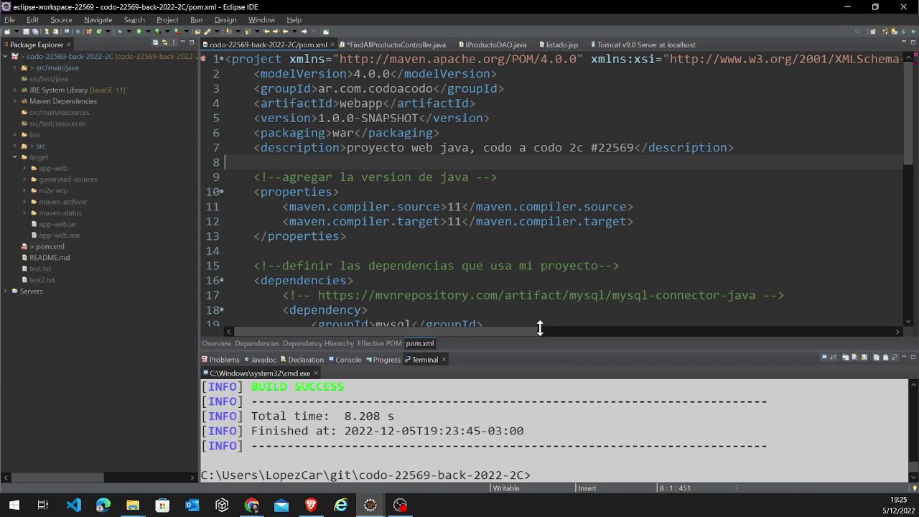
Step: Enlarge the terminal area and enter mvn install at the prompt without running it
left_click_drag(540, 350, 539, 216)
left_click(515, 359)
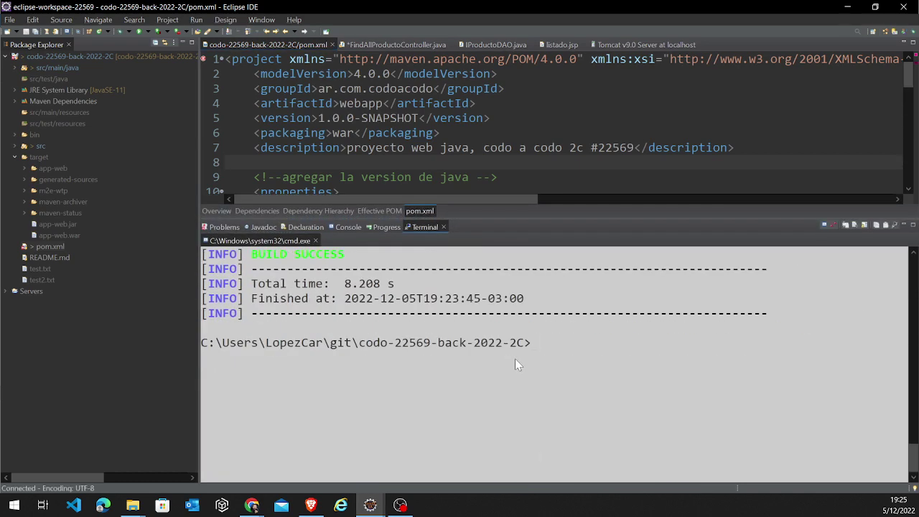
type("mvn install")
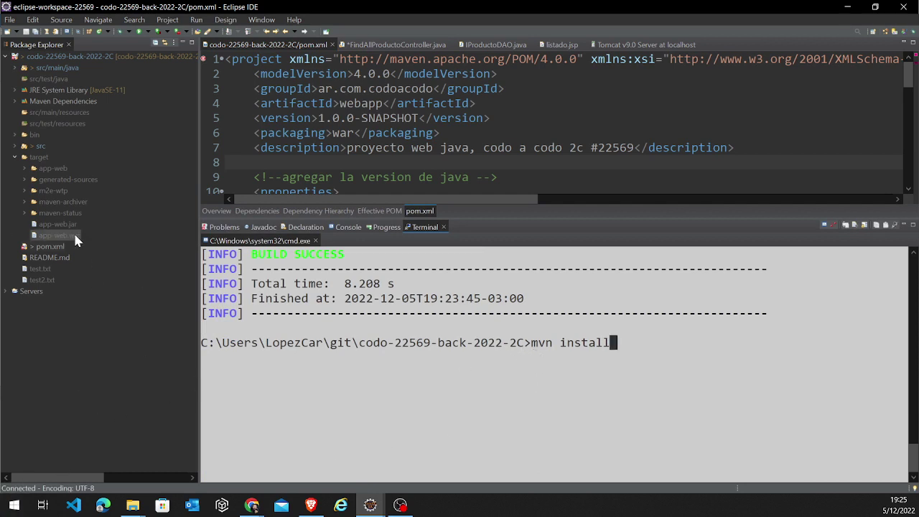
Step: Find the Maven install option among the project's run options as the alternative to the terminal command
right_click(50, 56)
mouse_move(185, 128)
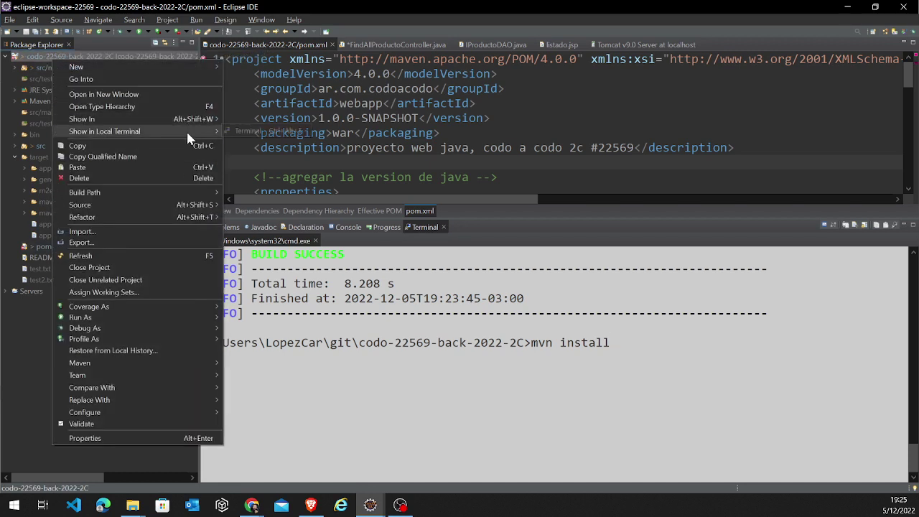
mouse_move(104, 318)
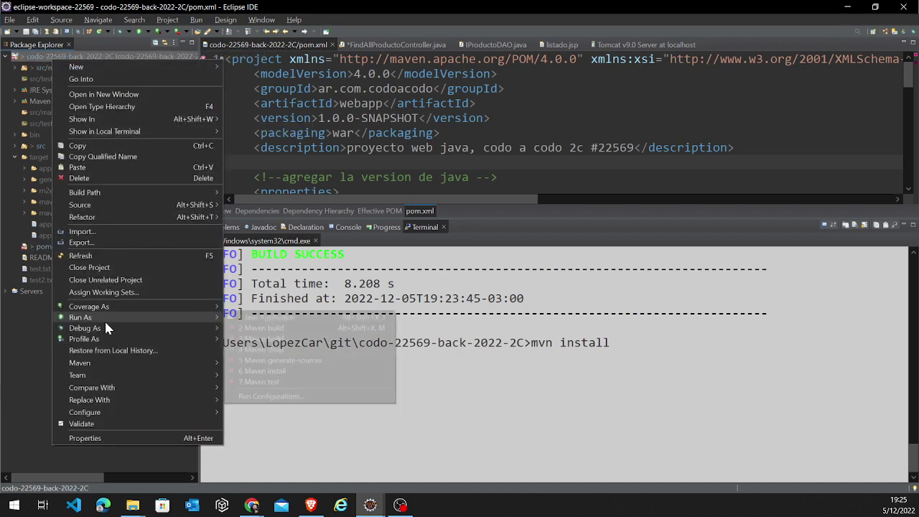
left_click(266, 371)
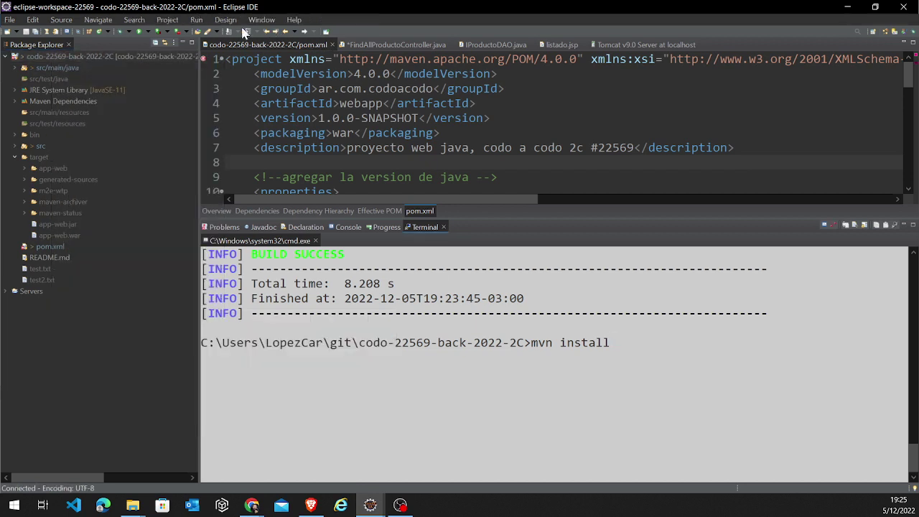
Step: Check the Maven installations registered in the Eclipse preferences and close the preferences without changes
left_click(258, 20)
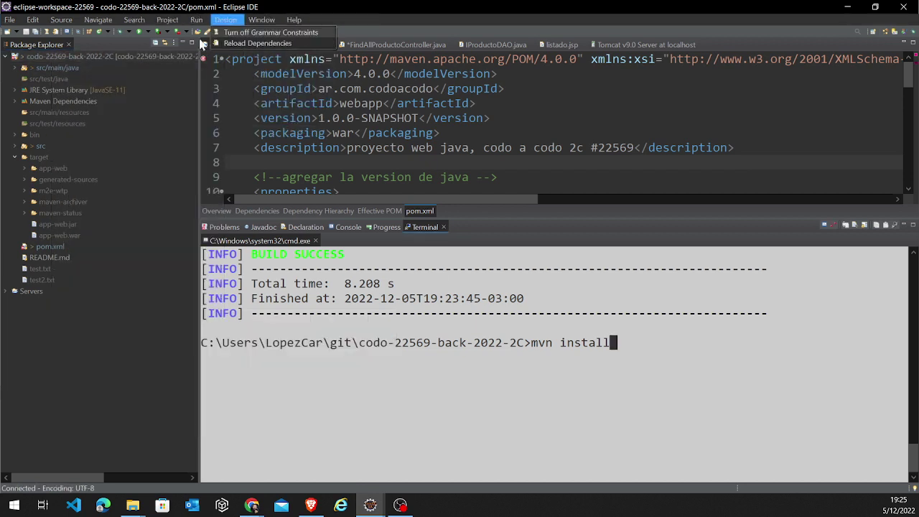
mouse_move(260, 22)
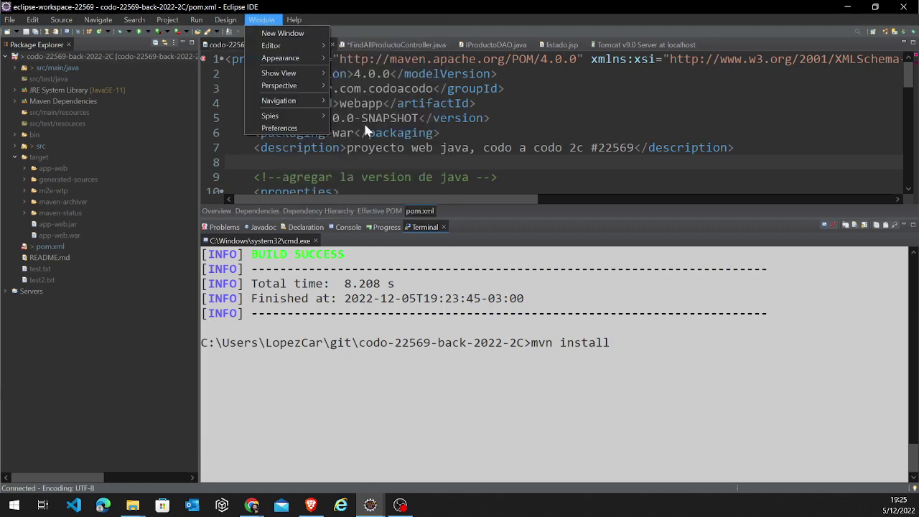
left_click(276, 128)
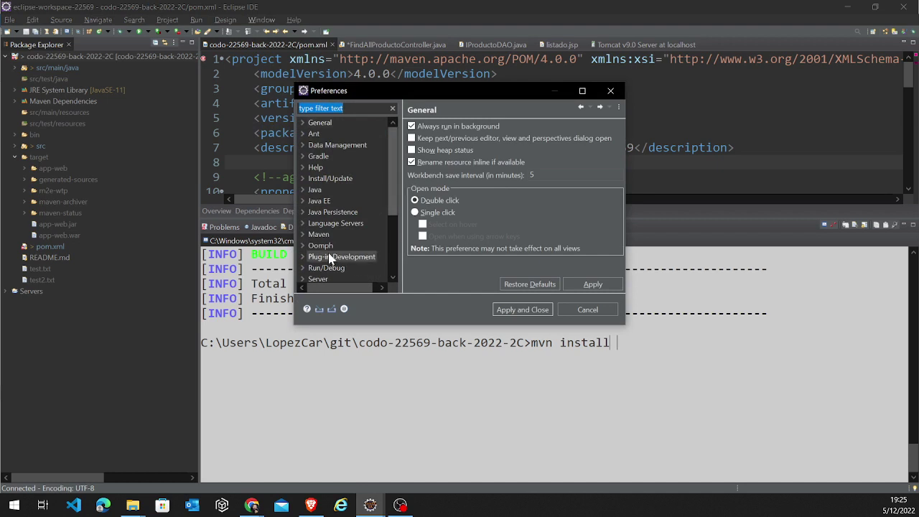
scroll(329, 260, "down", 3)
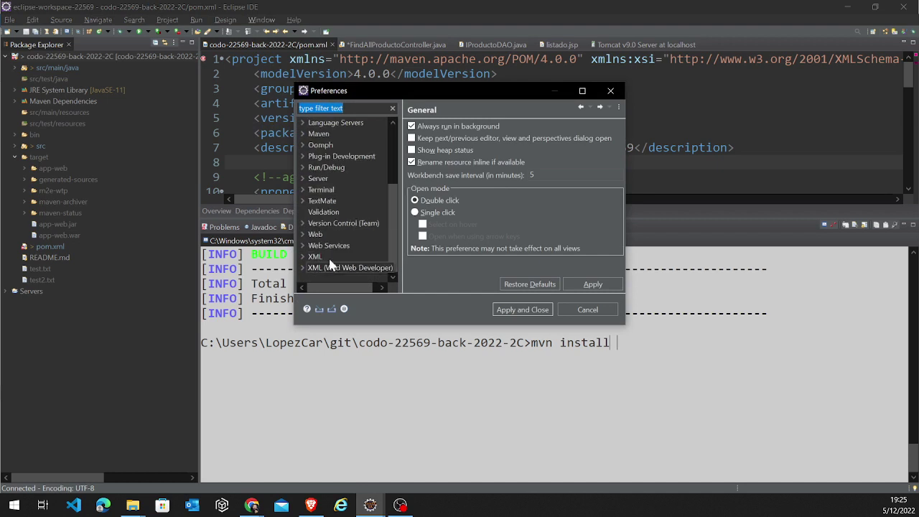
left_click(318, 134)
left_click(302, 133)
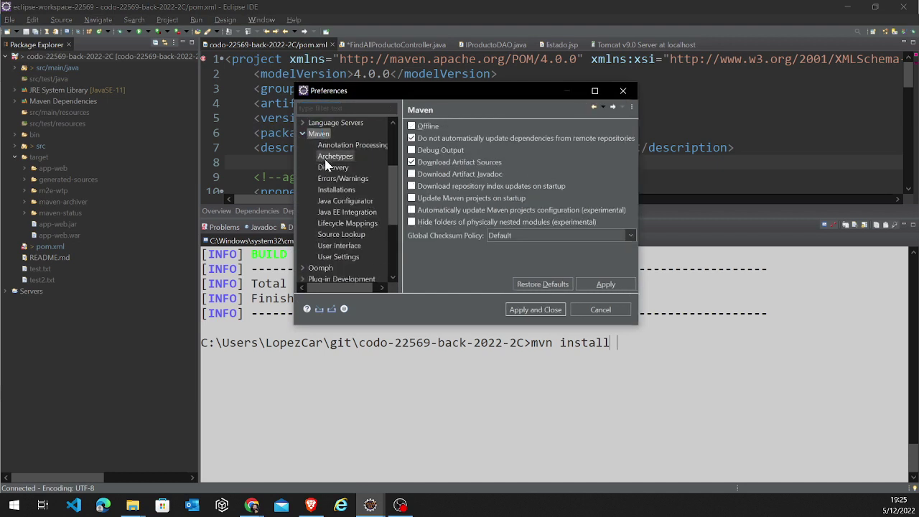
left_click(343, 189)
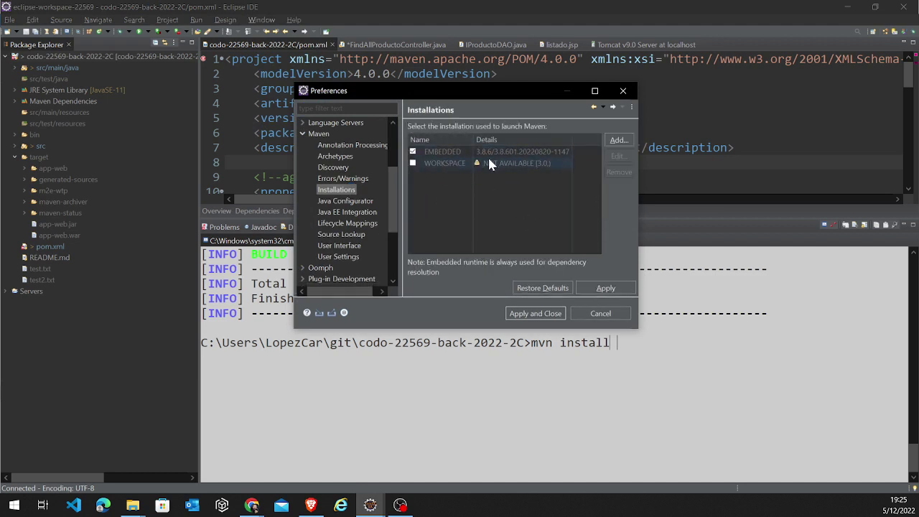
left_click(622, 91)
Step: Run the codo-22569-back-2022-2C project as Maven install and enlarge the console area
right_click(98, 58)
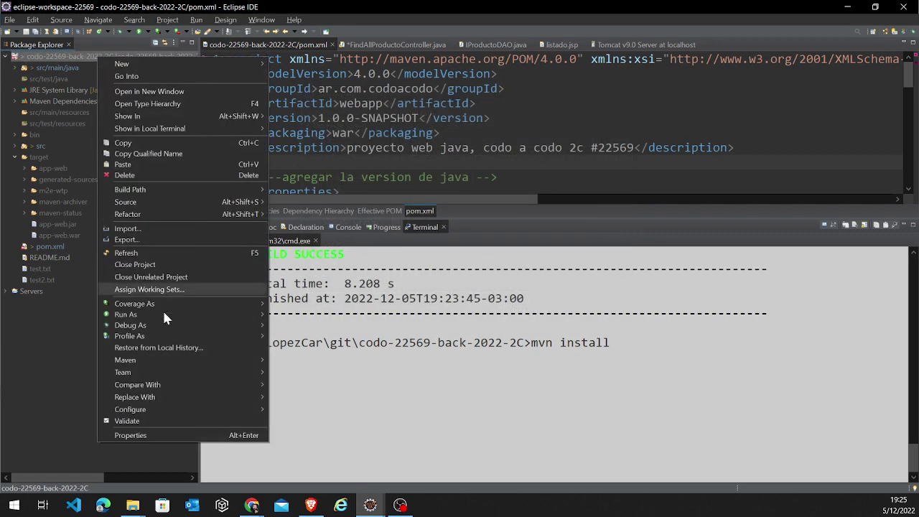
mouse_move(167, 322)
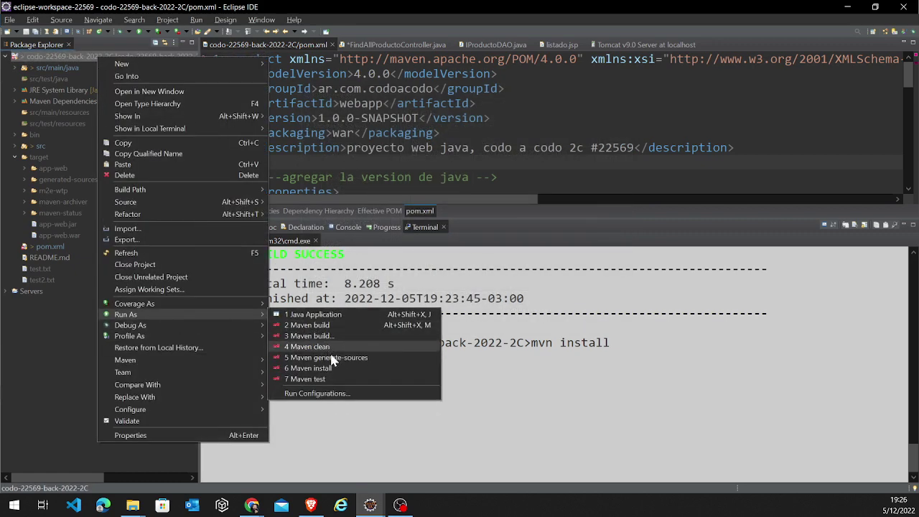
left_click(316, 378)
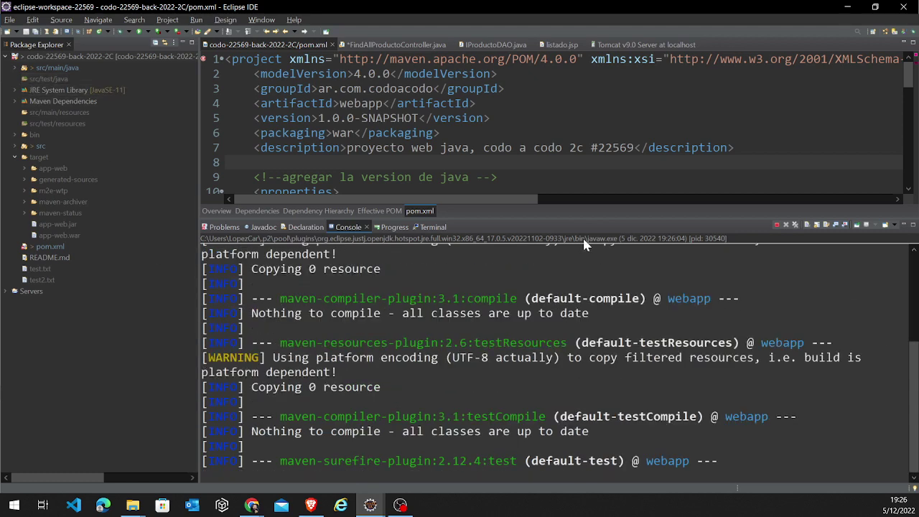
left_click_drag(598, 213, 598, 176)
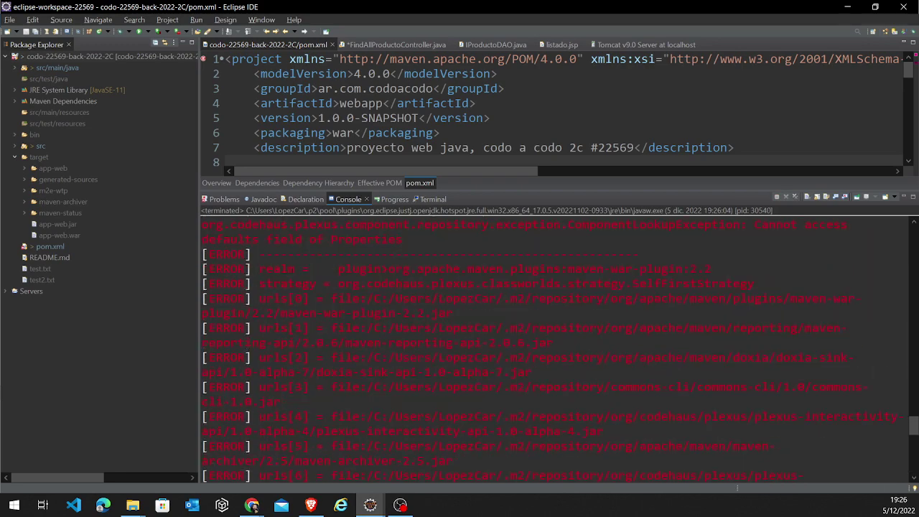
Step: Examine the build's console output from the closing error summary back to the maven-war-plugin section, keeping pom.xml in the editor
scroll(557, 344, "up", 5)
scroll(431, 359, "down", 4)
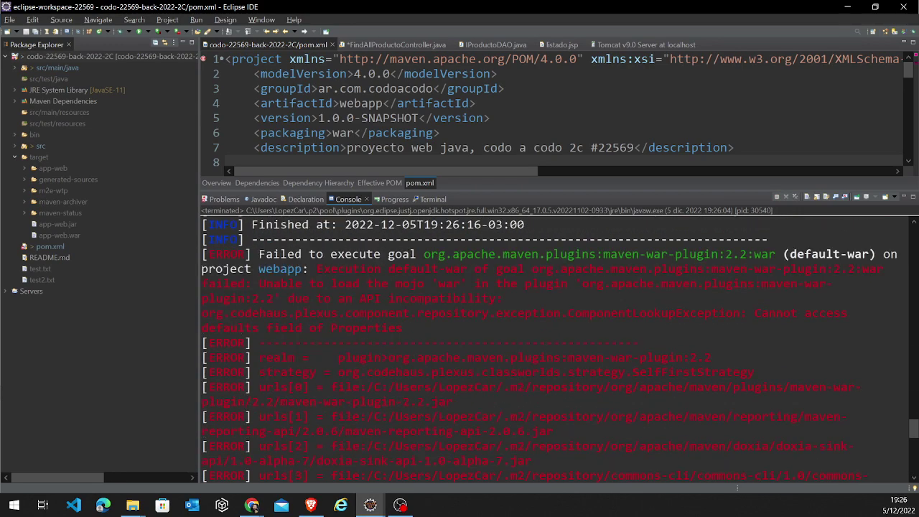
double_click(48, 257)
double_click(51, 247)
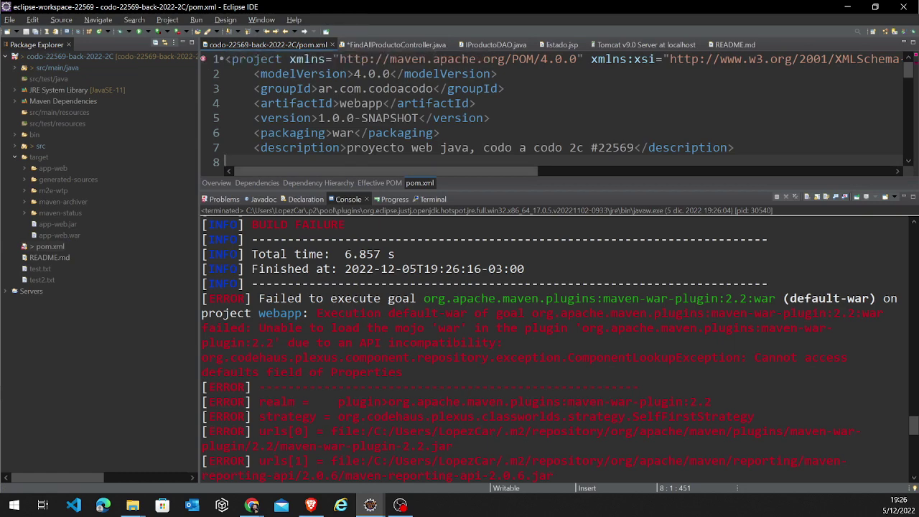
scroll(560, 351, "down", 3)
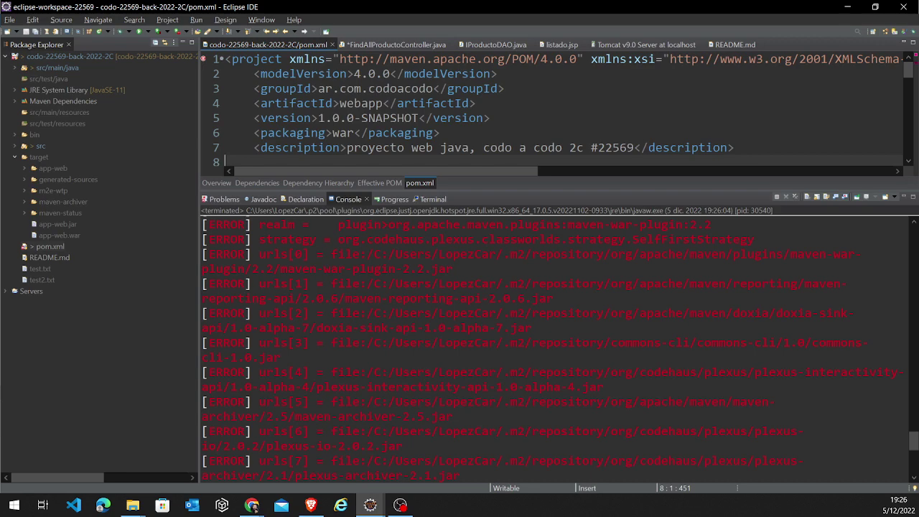
scroll(560, 345, "down", 5)
scroll(560, 345, "up", 10)
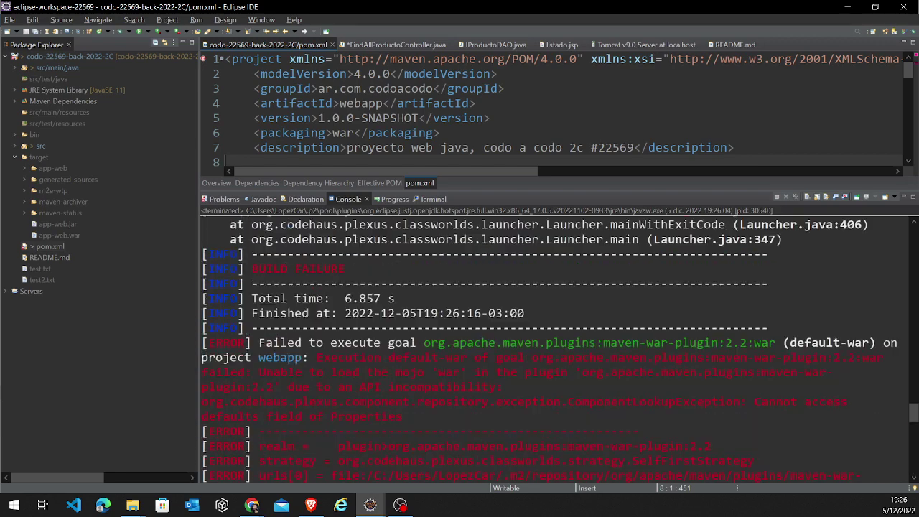
scroll(560, 345, "up", 15)
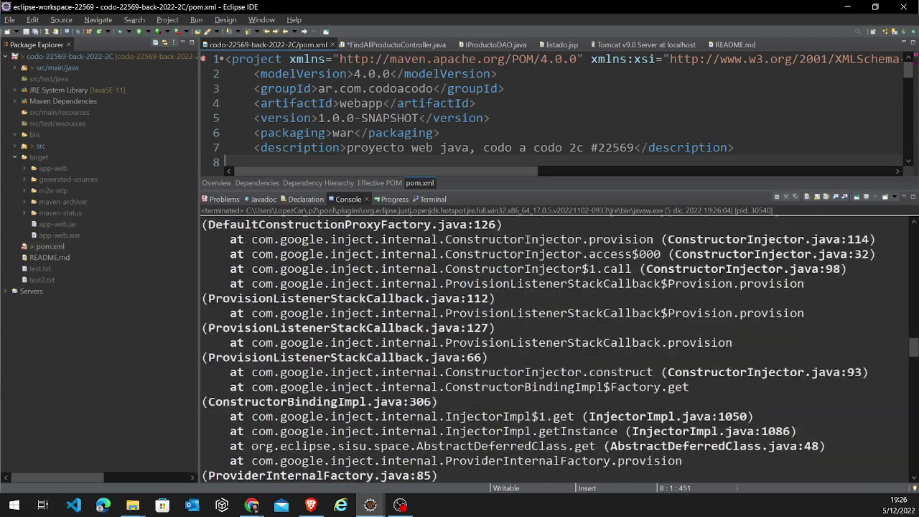
scroll(560, 345, "up", 15)
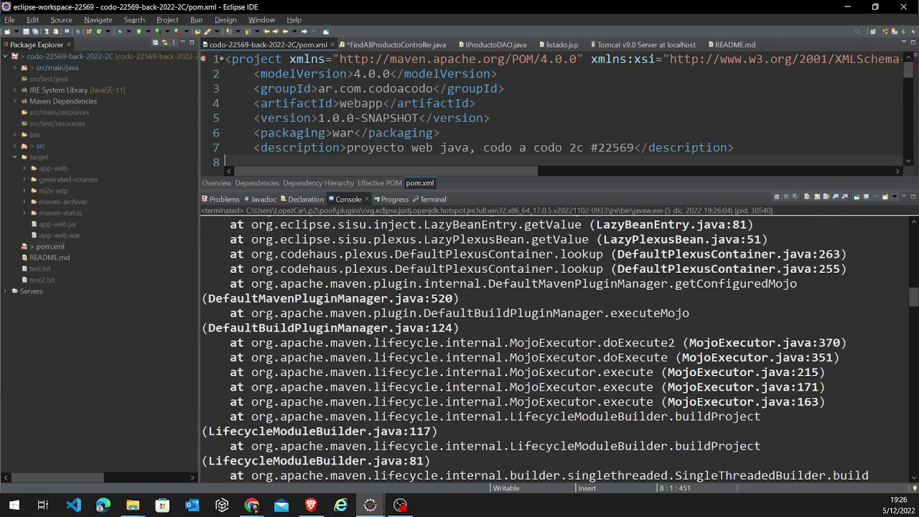
scroll(559, 345, "up", 15)
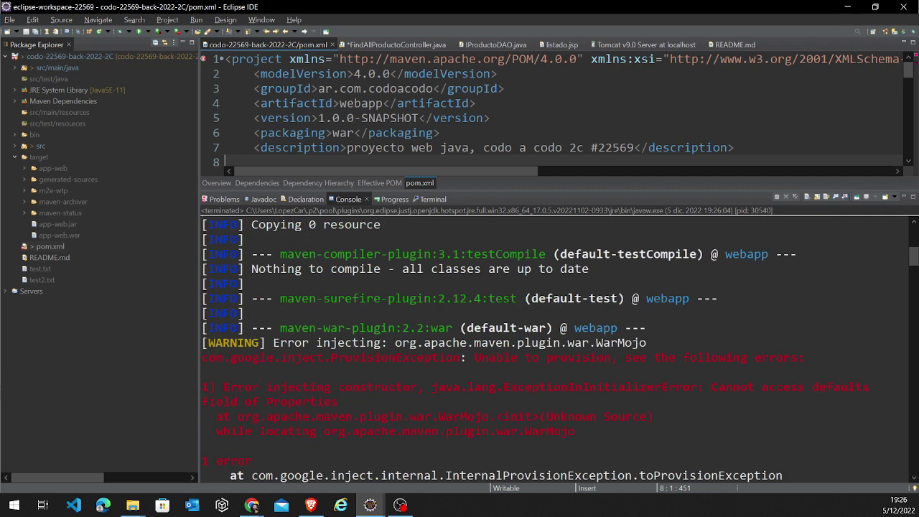
left_click(466, 357)
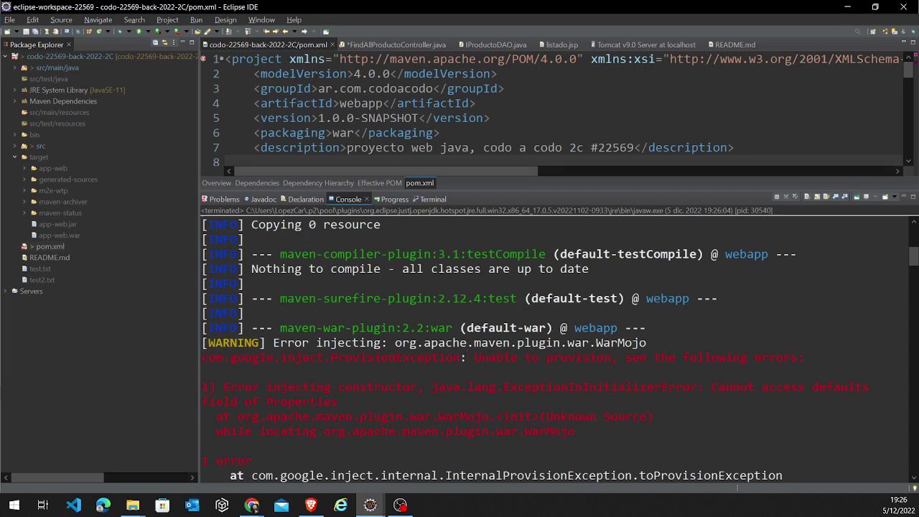
Step: Switch to the Maven download page in Brave and copy the link address of apache-maven-3.8.6-bin.zip
left_click(263, 20)
left_click(346, 329)
left_click(311, 505)
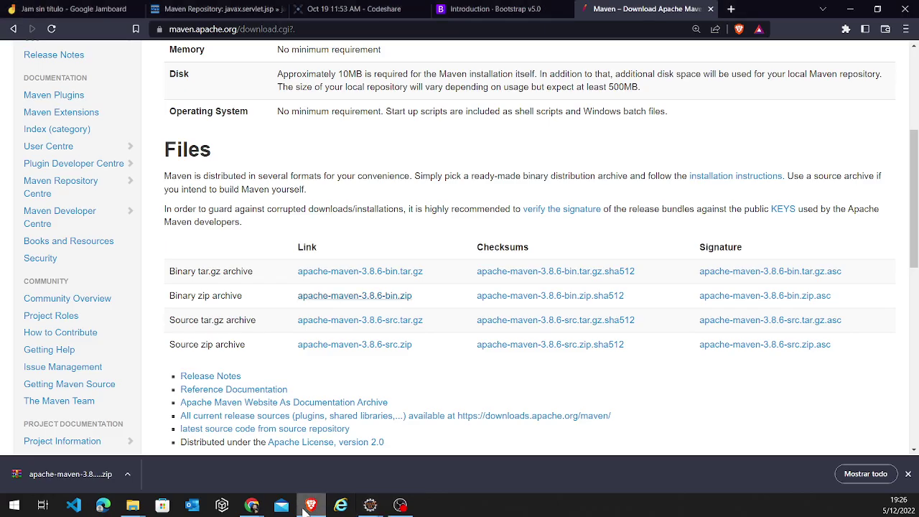
scroll(393, 138, "up", 1)
scroll(392, 139, "down", 3)
scroll(392, 138, "up", 3)
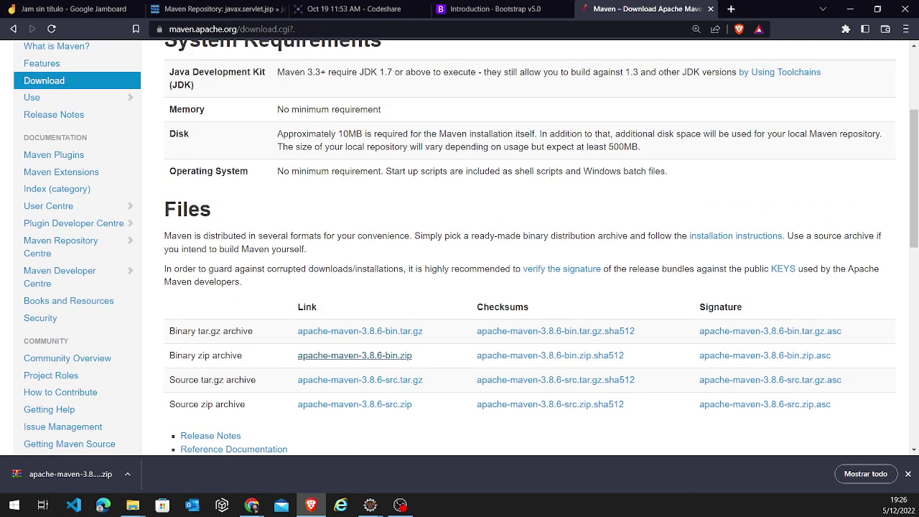
key("ctrl+l")
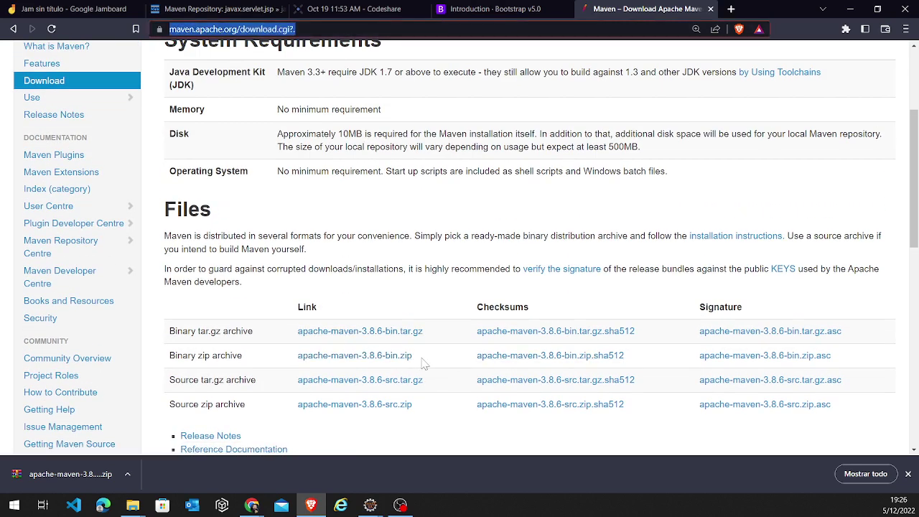
right_click(397, 356)
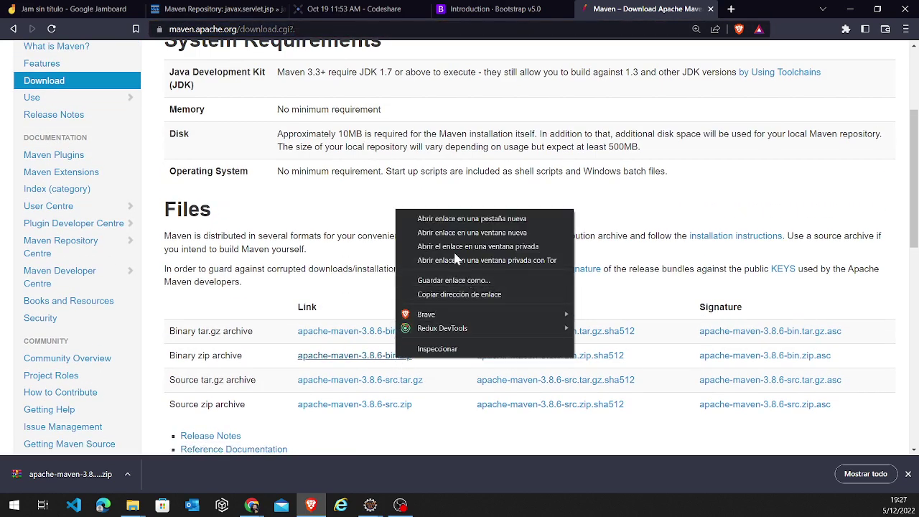
left_click(472, 295)
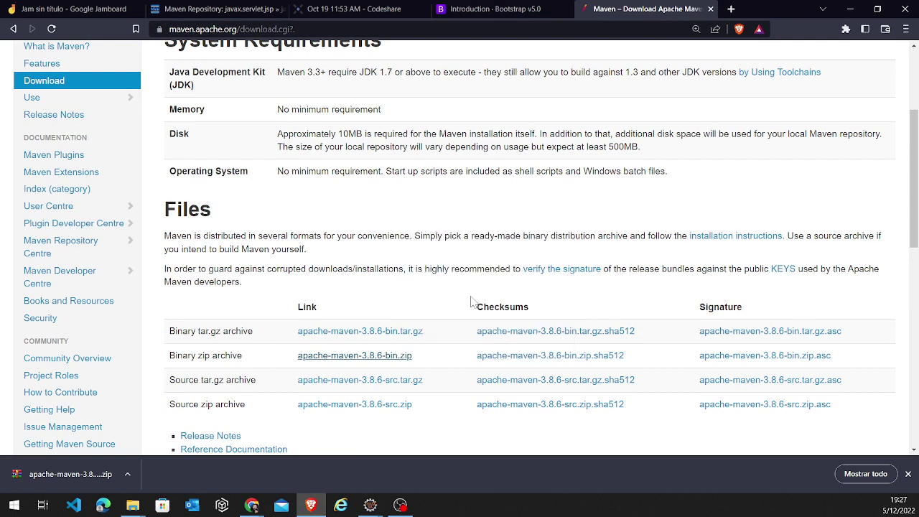
Step: Switch to the Google Meet call, post the copied Maven 3.8.6 zip link in the chat and minimize the call window
left_click(251, 505)
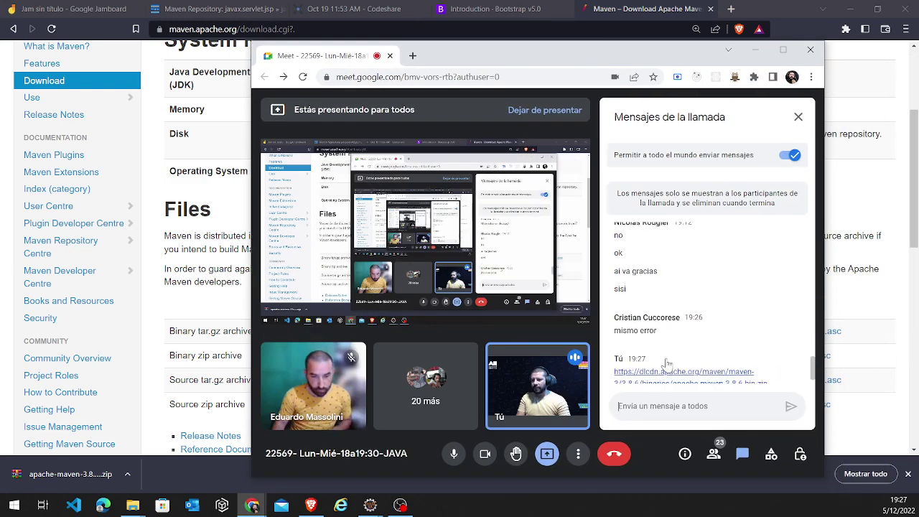
scroll(666, 365, "down", 1)
left_click_drag(766, 364, 624, 352)
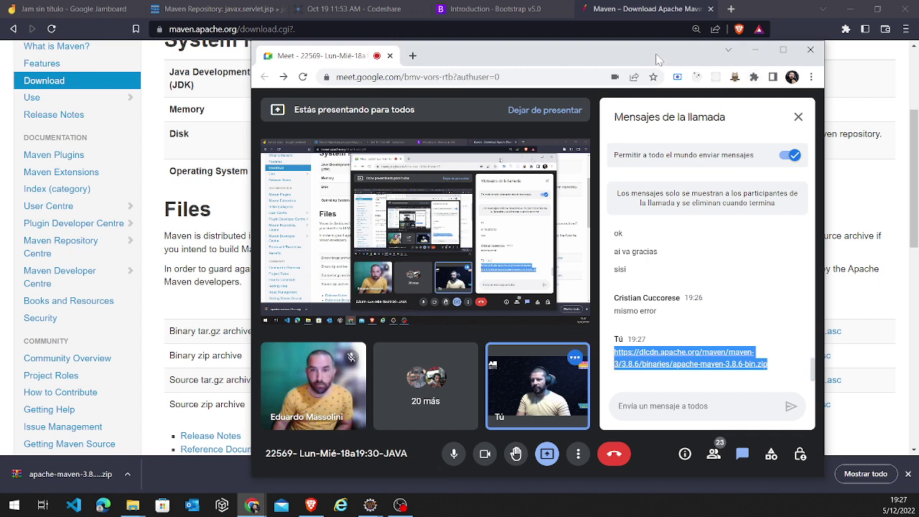
left_click(753, 58)
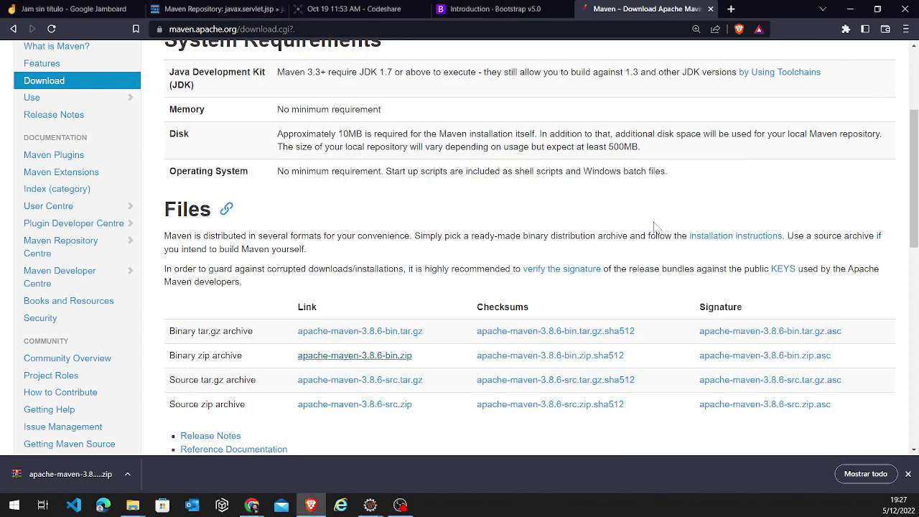
key("alt+Tab")
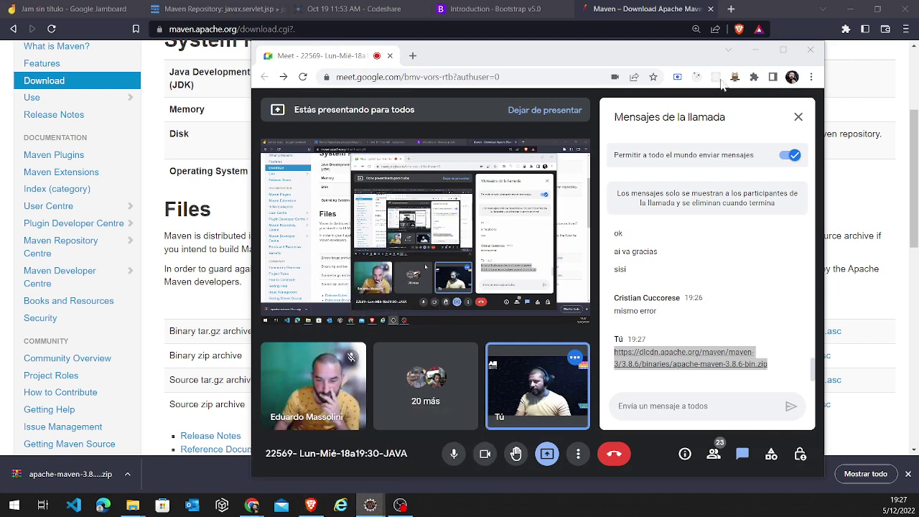
left_click(755, 50)
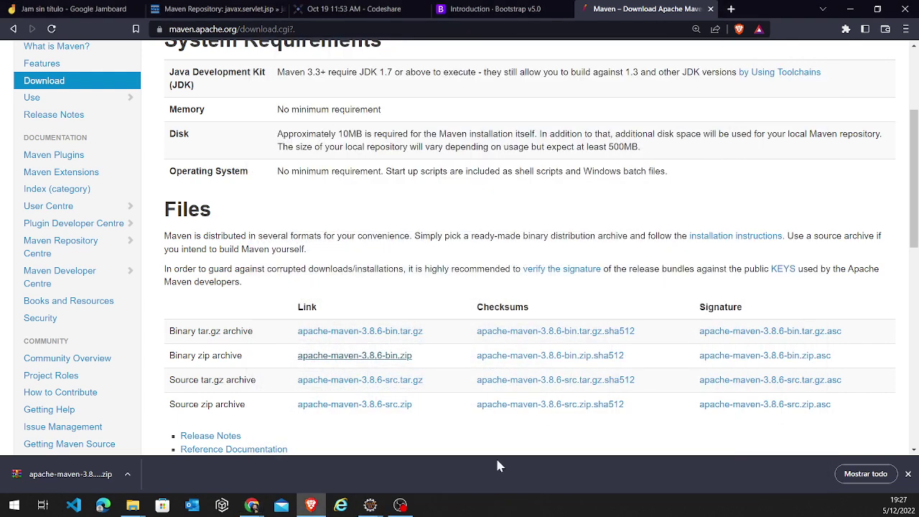
Step: Return to Eclipse and open the Maven Installations preferences in a maximized dialog
left_click(370, 504)
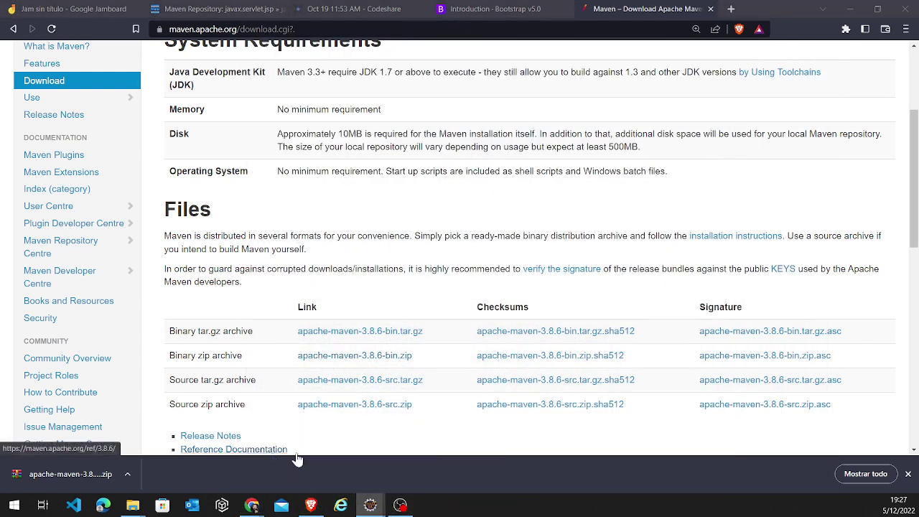
left_click(407, 471)
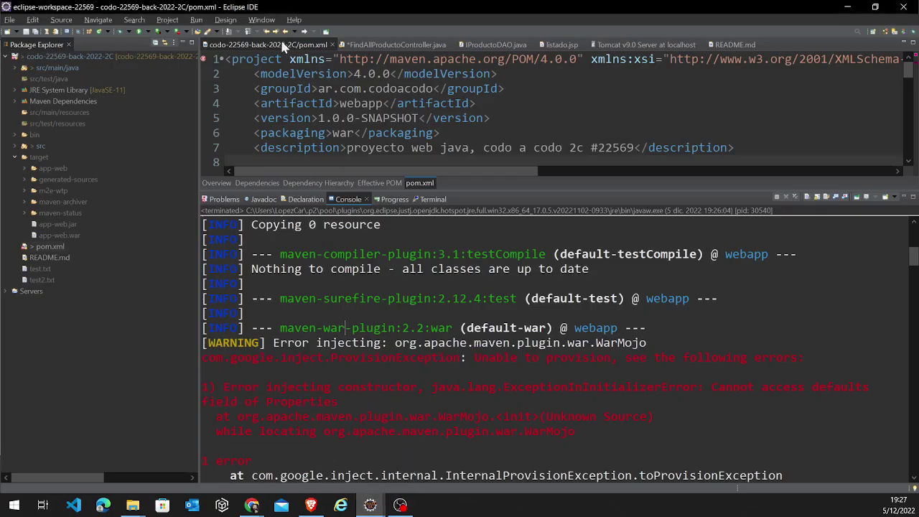
left_click(261, 20)
left_click(286, 127)
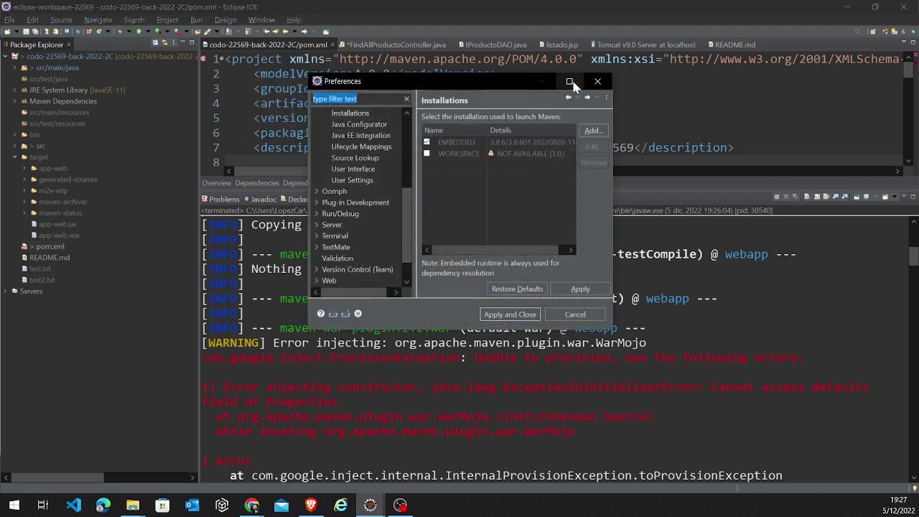
left_click(569, 82)
left_click(27, 149)
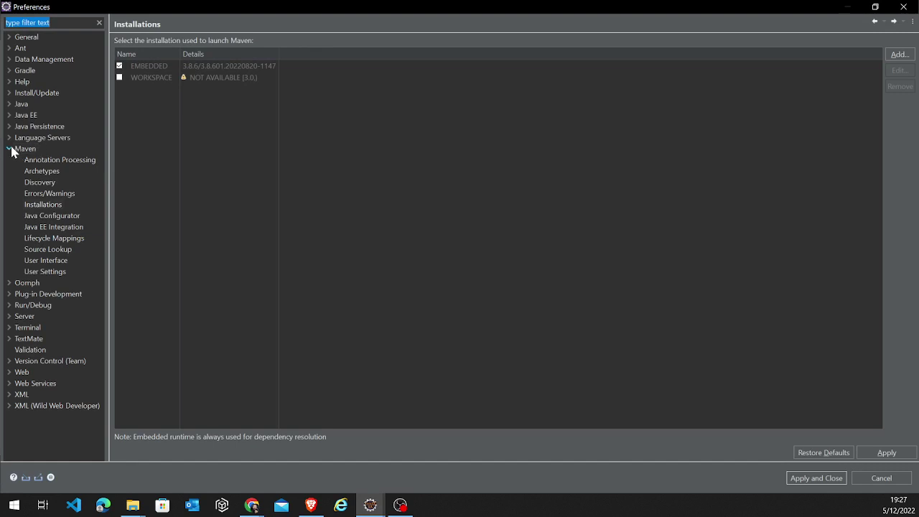
left_click(9, 148)
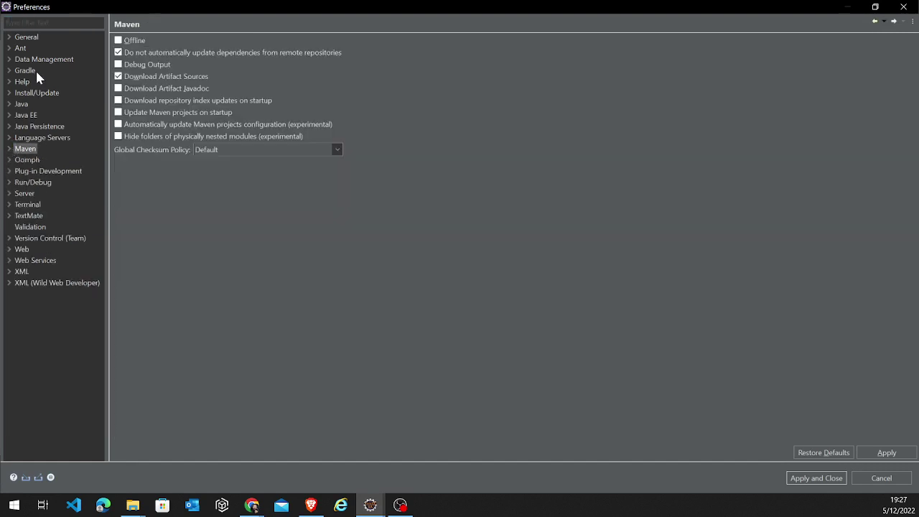
left_click(8, 149)
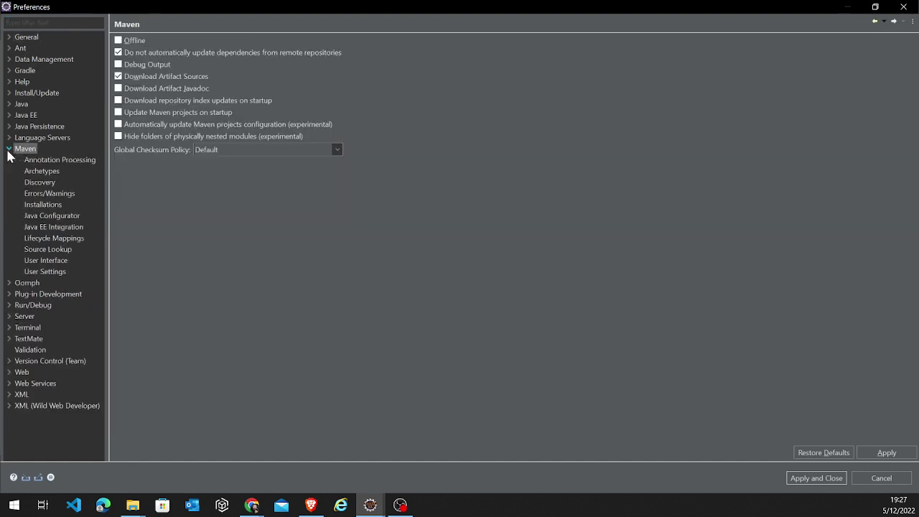
left_click(41, 206)
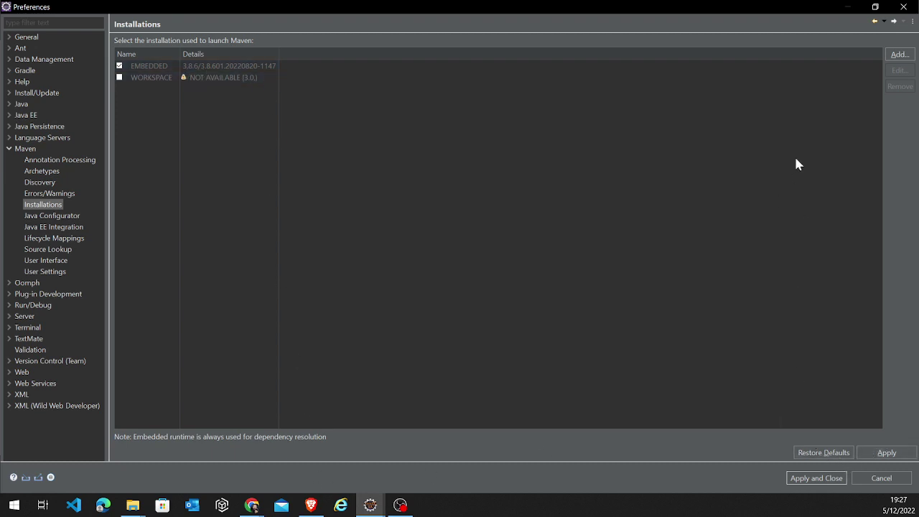
Step: Start a new external Maven runtime with the apache-maven-3.8.6 folder inside C:\desarrollo\codo-a-codo-2c\apache-maven-3.8.6-bin as its installation home
left_click(898, 55)
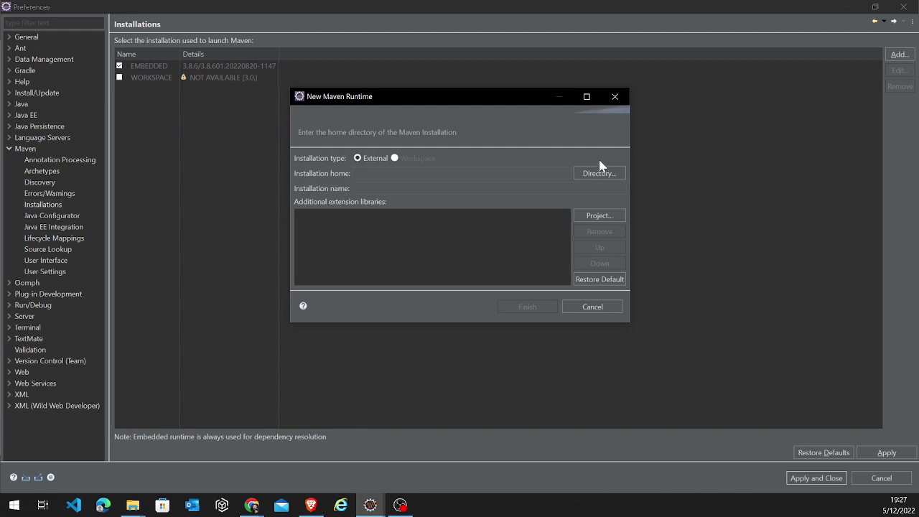
left_click(600, 173)
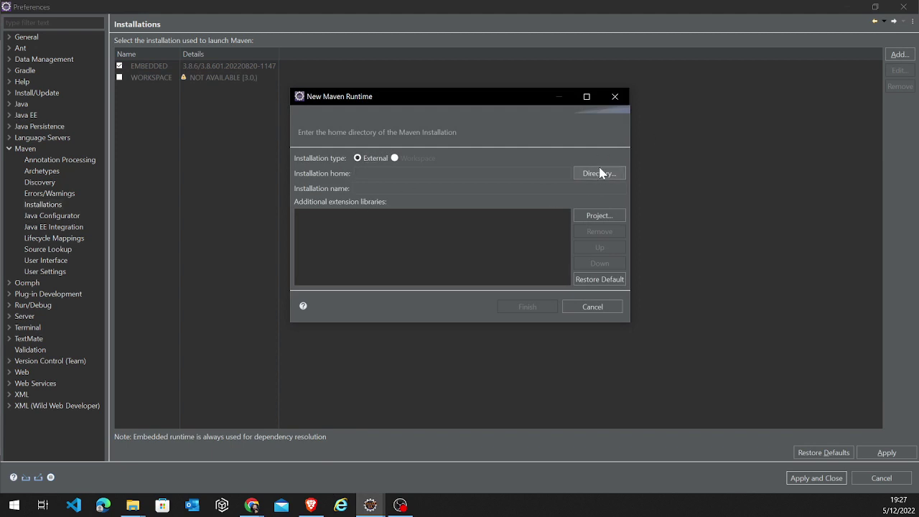
left_click(598, 173)
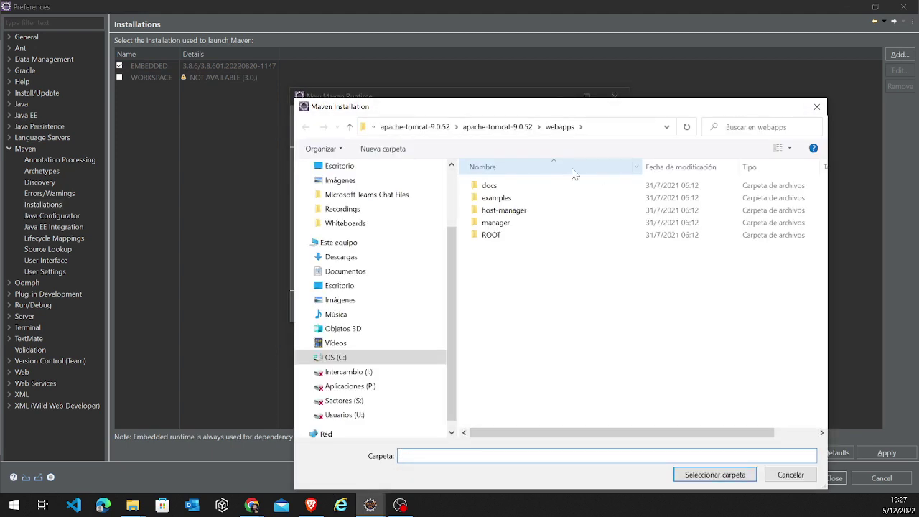
left_click(500, 128)
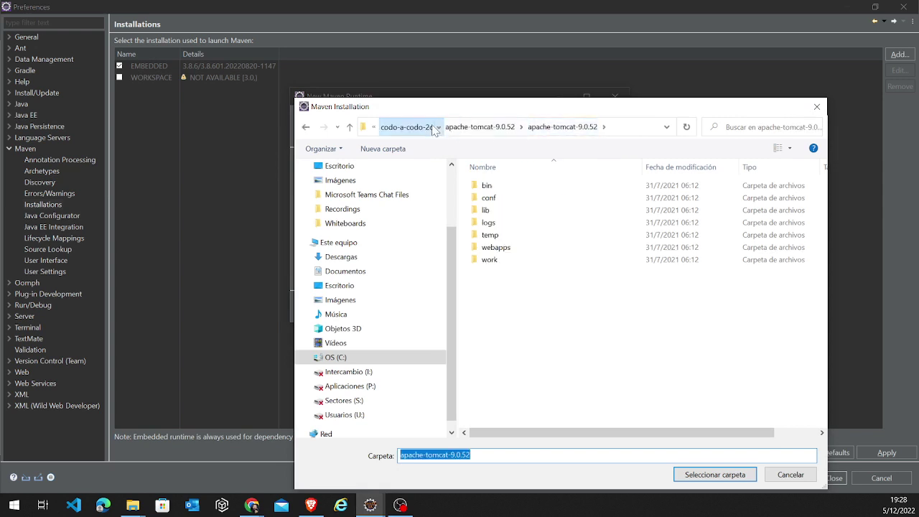
left_click(432, 129)
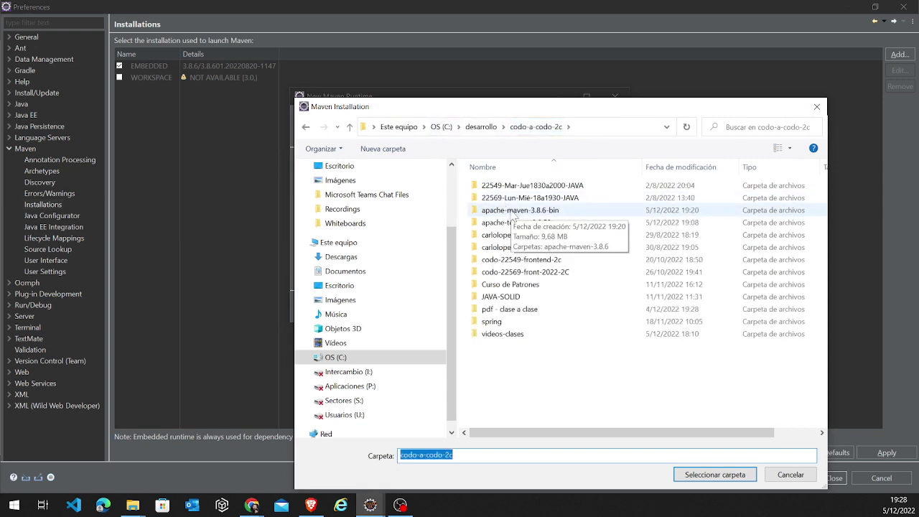
double_click(514, 211)
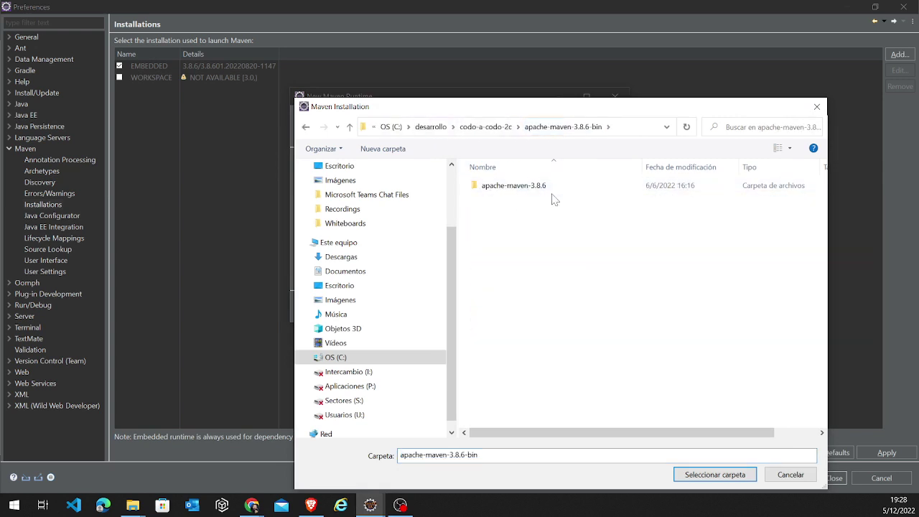
double_click(536, 186)
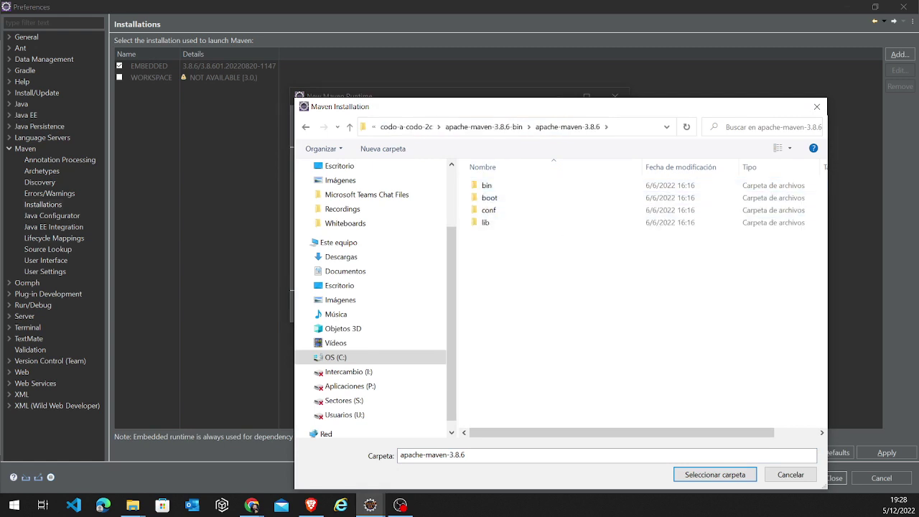
left_click(731, 474)
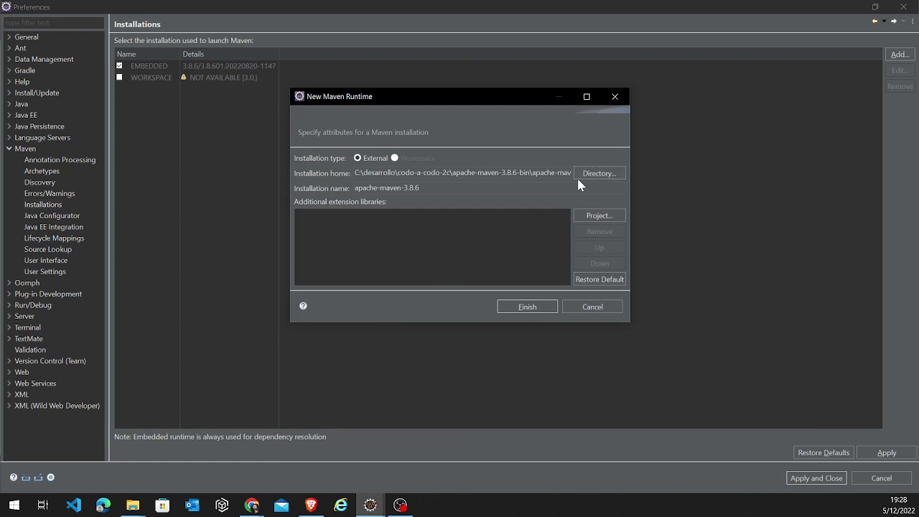
Step: Change the new runtime's installation home to C:\desarrollo\apache-maven-3.8.4
left_click(594, 173)
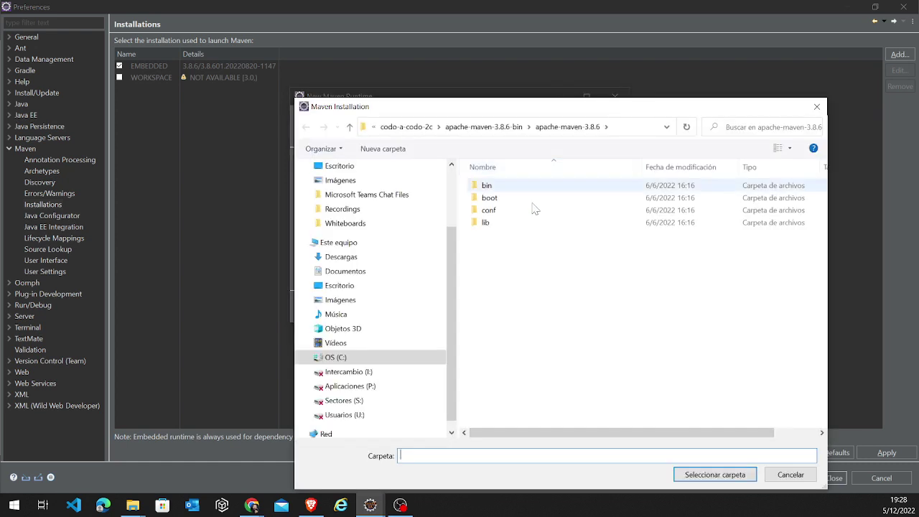
left_click(397, 358)
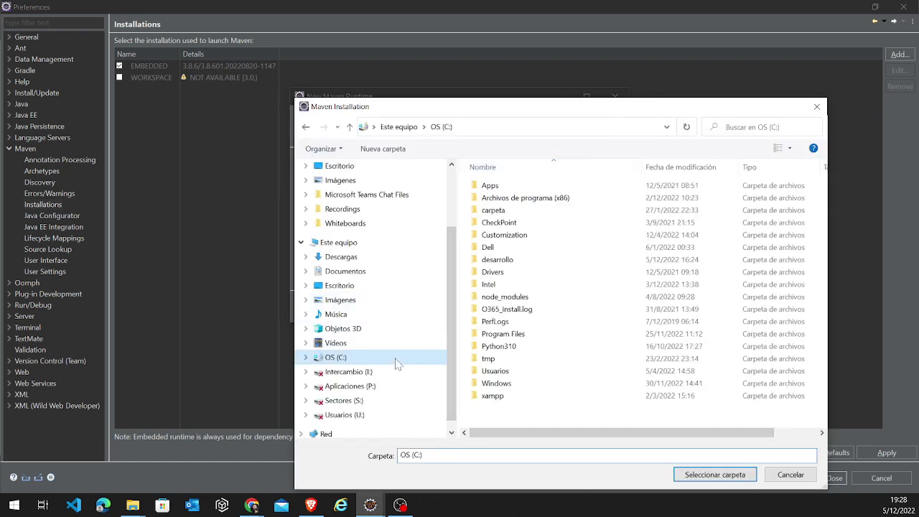
double_click(497, 259)
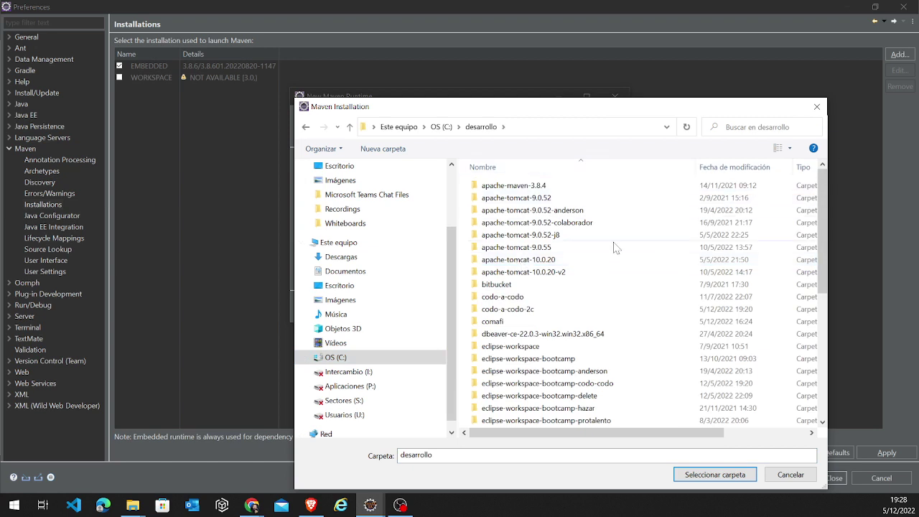
left_click(520, 188)
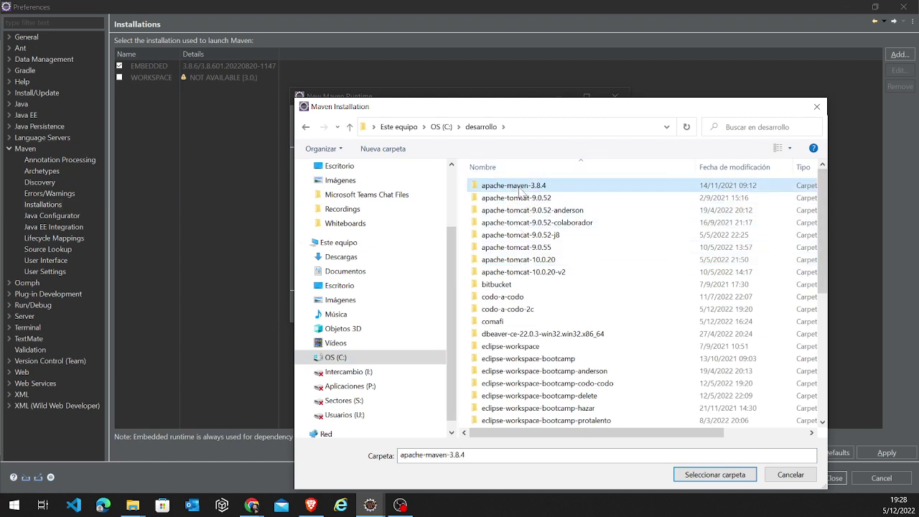
double_click(519, 189)
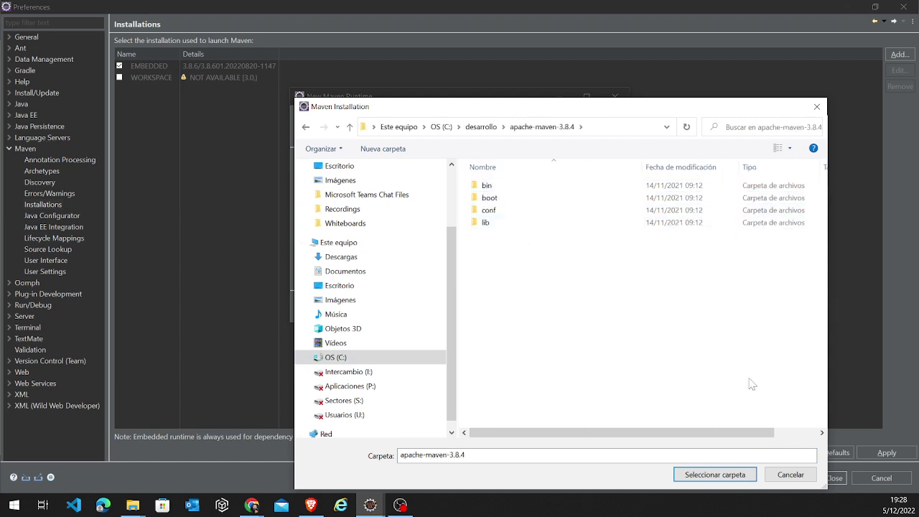
left_click(746, 478)
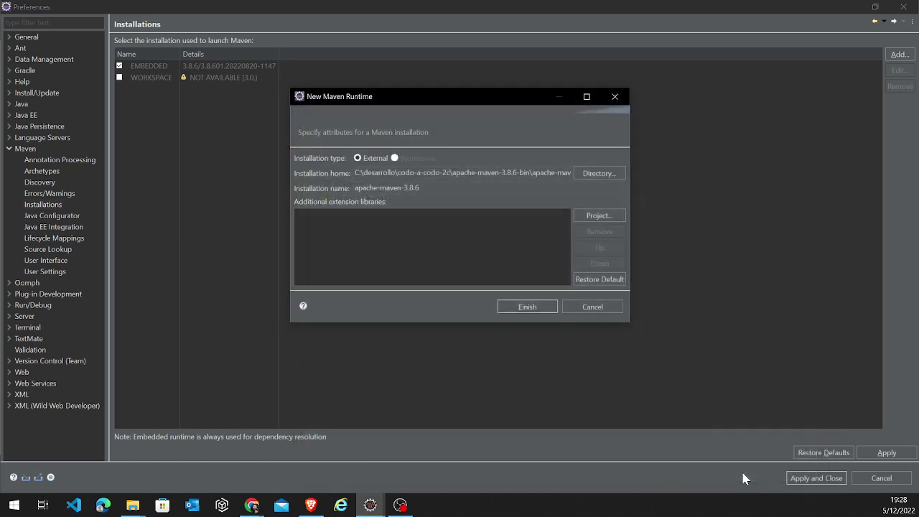
Step: Finish adding the external runtime and apply it as the installation used to launch Maven
left_click(527, 307)
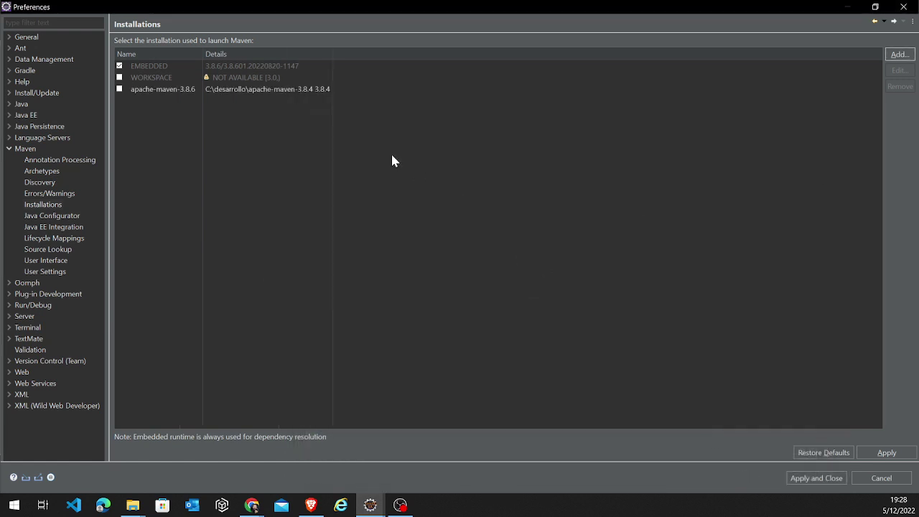
left_click(119, 89)
left_click(895, 452)
Step: In the Maven User Settings preferences, set the global settings file to C:\desarrollo\apache-maven-3.8.4\conf\settings.xml
left_click(40, 274)
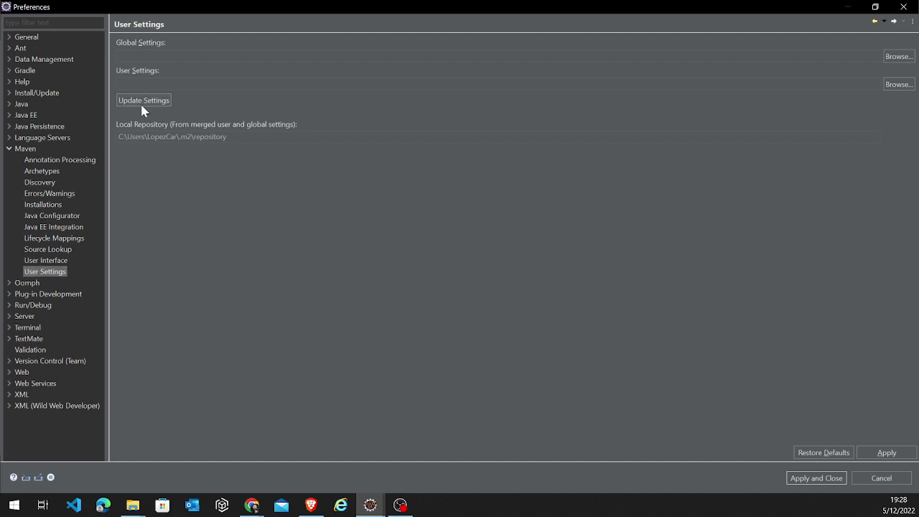
left_click(898, 56)
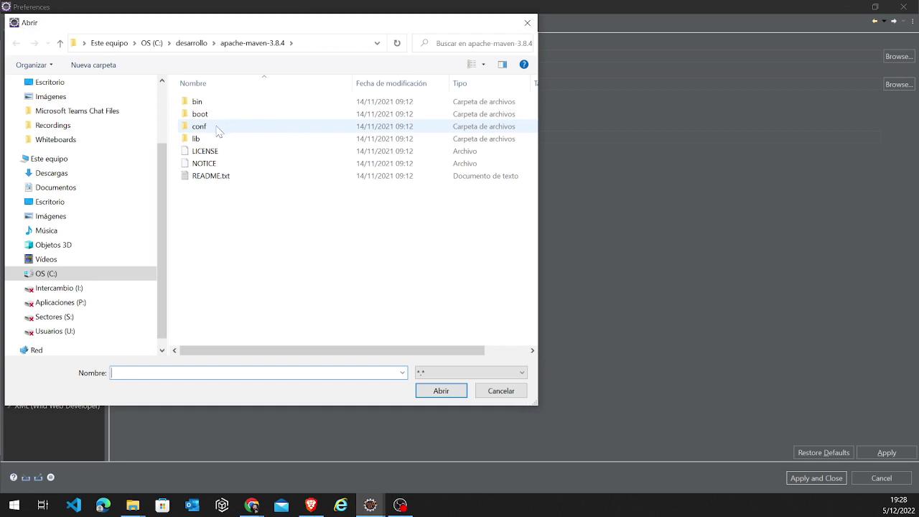
double_click(217, 128)
left_click(210, 116)
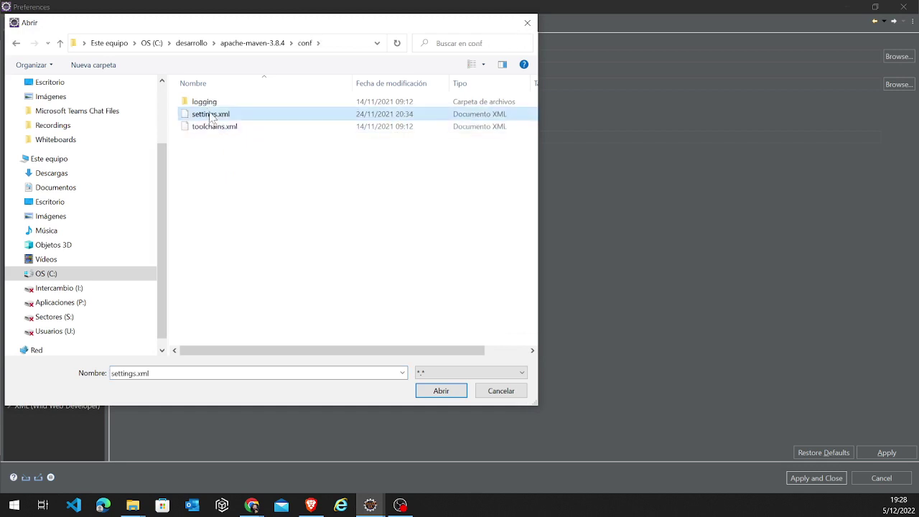
left_click(362, 46)
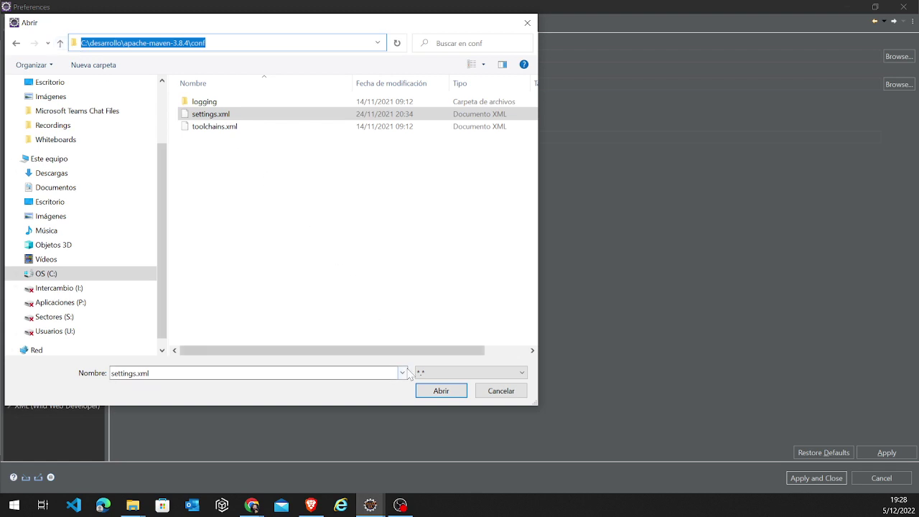
left_click(435, 390)
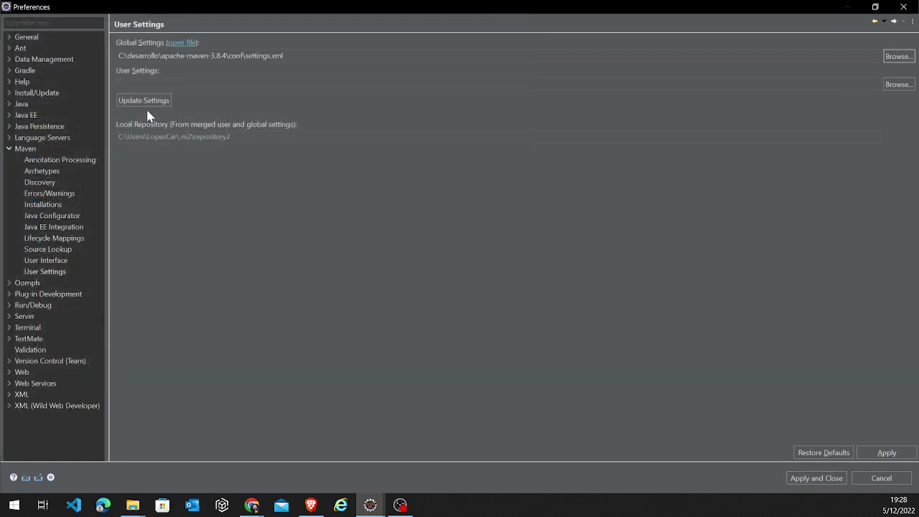
Step: Set the Maven user settings file to C:\desarrollo\apache-maven-3.8.4\conf\settings.xml, then apply and close the preferences
left_click(889, 87)
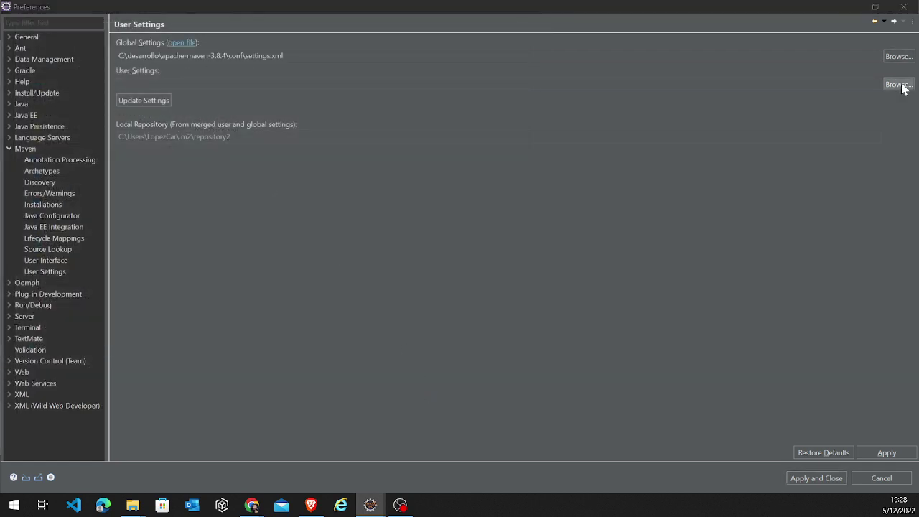
left_click(232, 116)
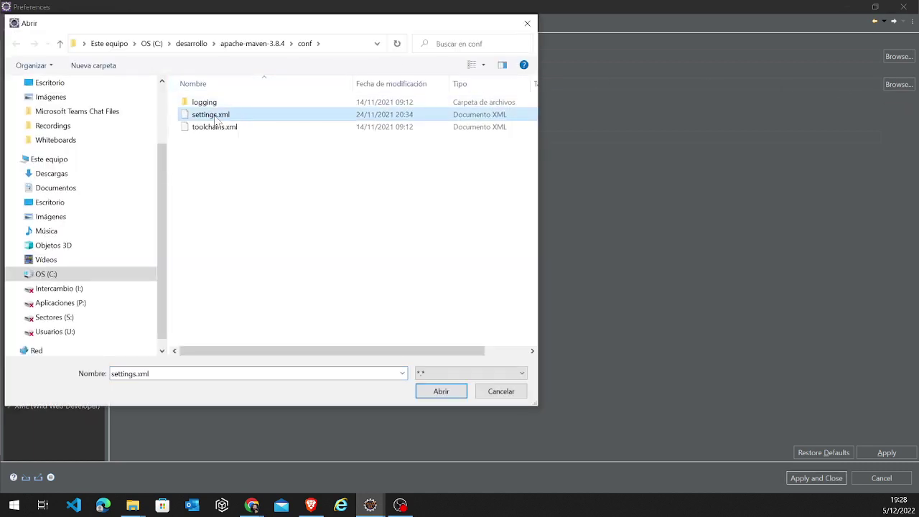
left_click(347, 45)
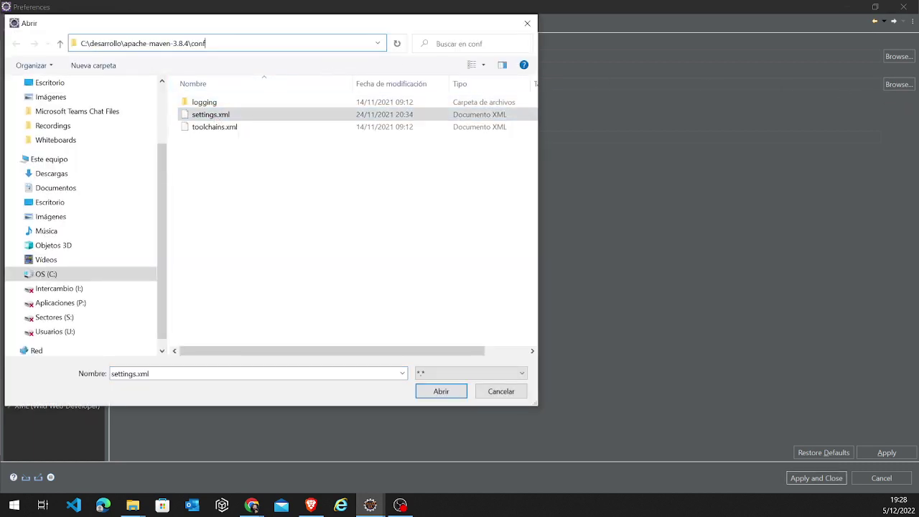
left_click_drag(207, 43, 80, 43)
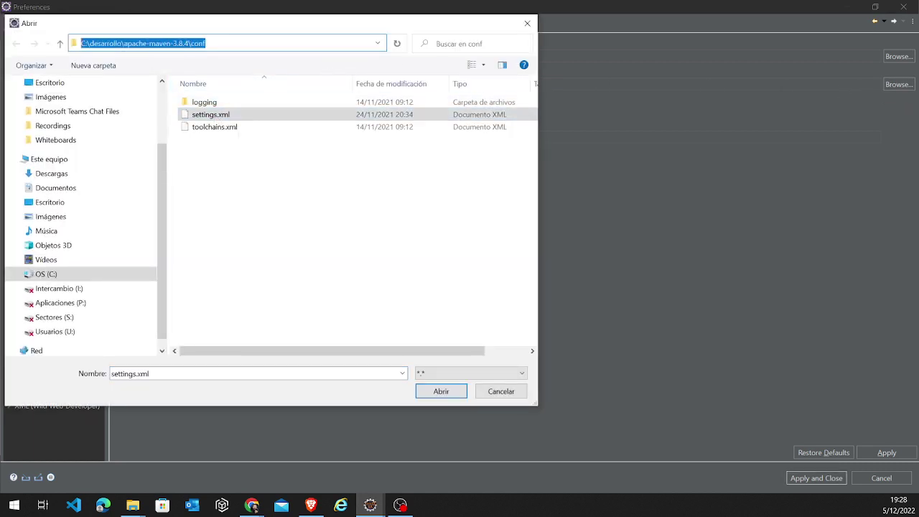
left_click(439, 395)
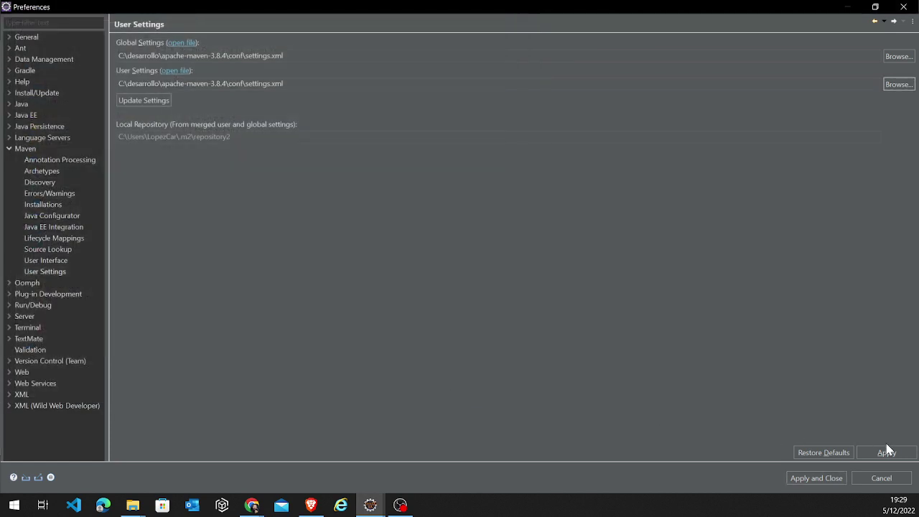
left_click(888, 451)
left_click(514, 255)
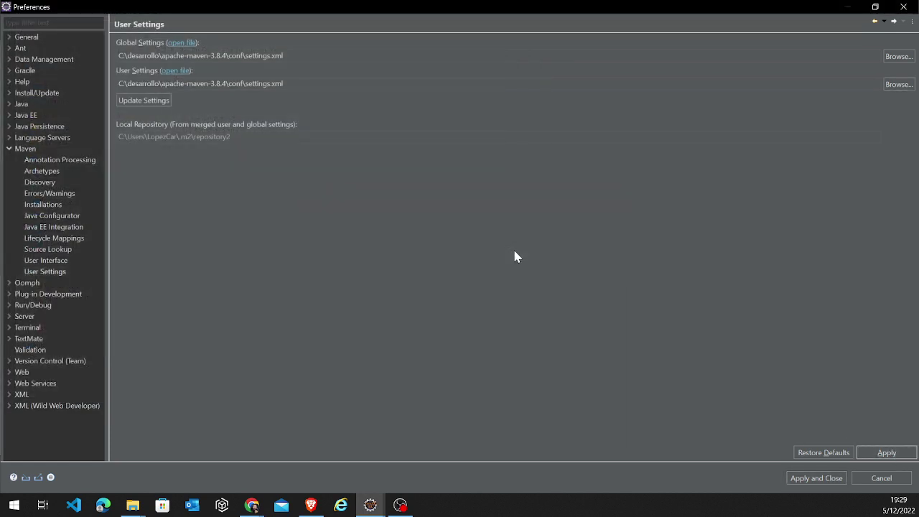
left_click(837, 477)
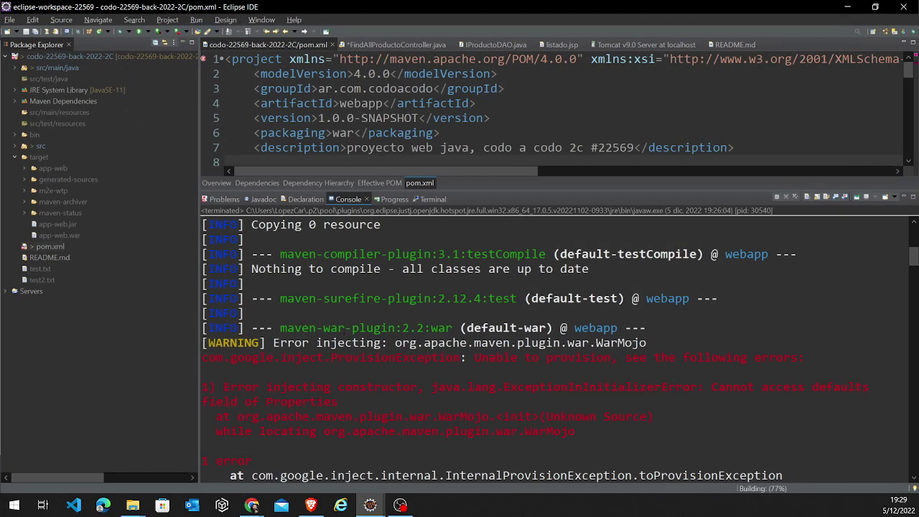
Step: Clean all projects in the workspace to discard the existing build results and rebuild them
left_click(197, 23)
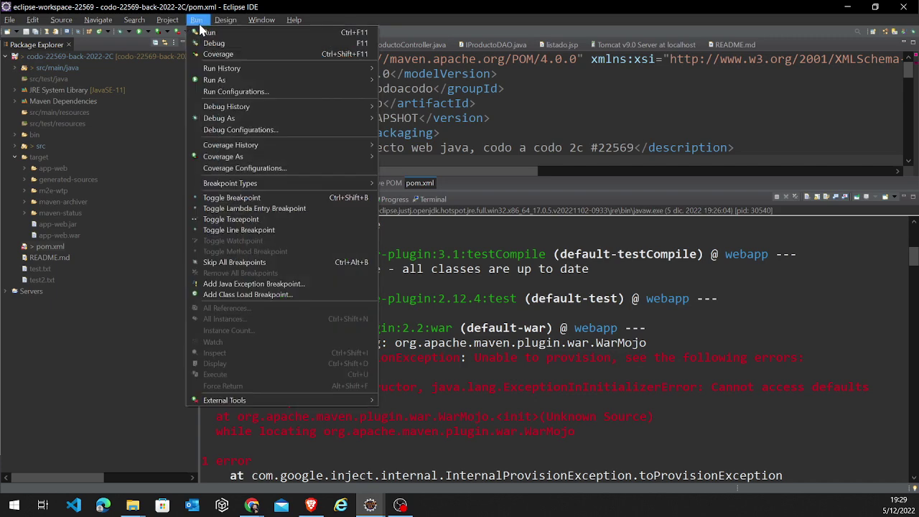
left_click(195, 24)
left_click(167, 22)
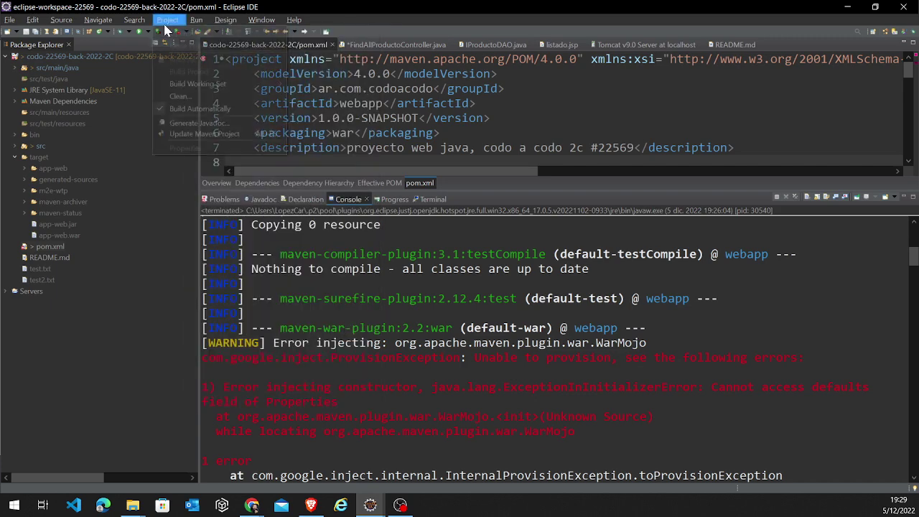
left_click(179, 96)
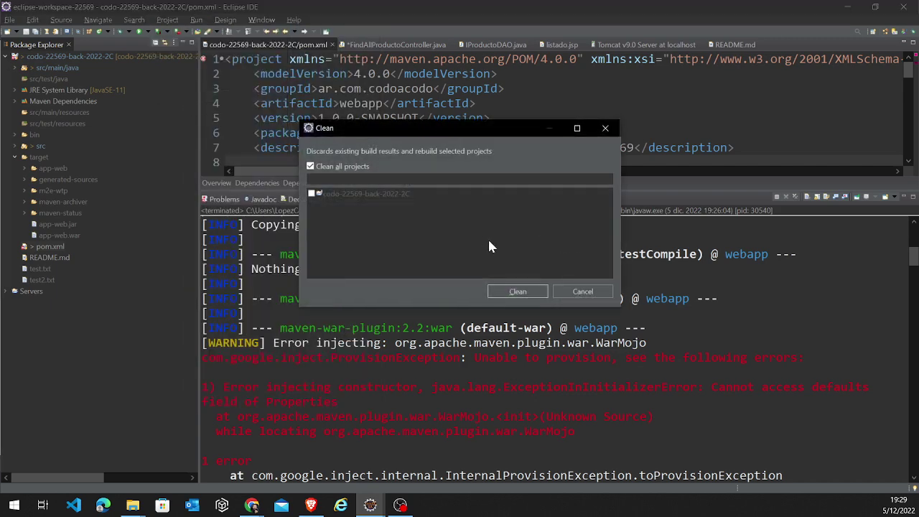
left_click(520, 292)
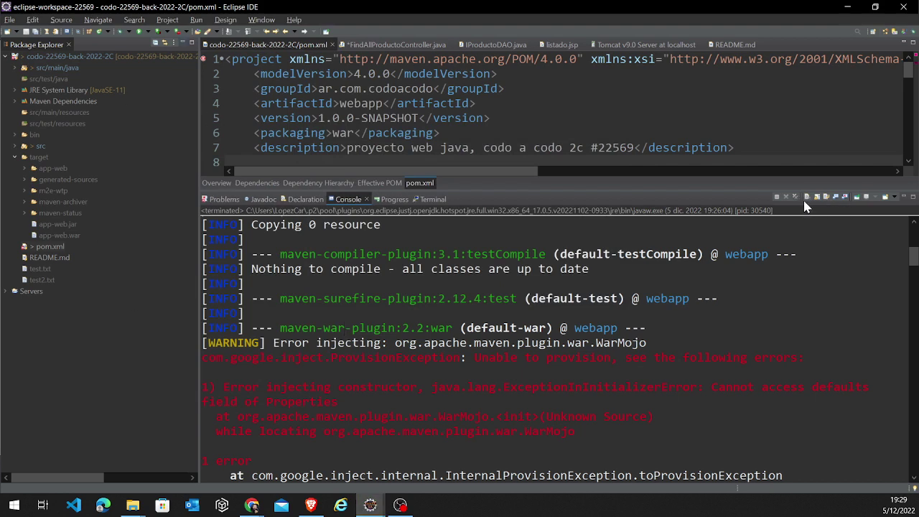
Step: Show the workspace problems and widen the Description column to read the full pom.xml and project configuration errors
right_click(57, 56)
left_click(413, 392)
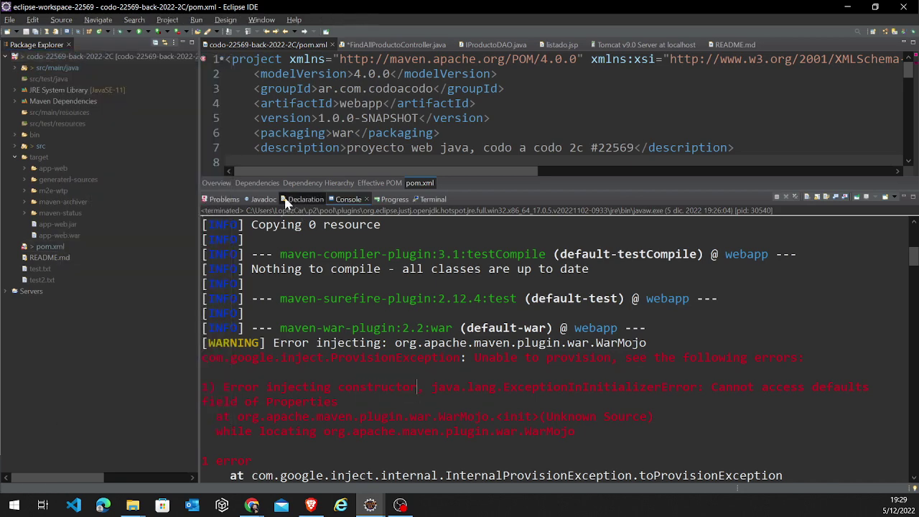
left_click(221, 198)
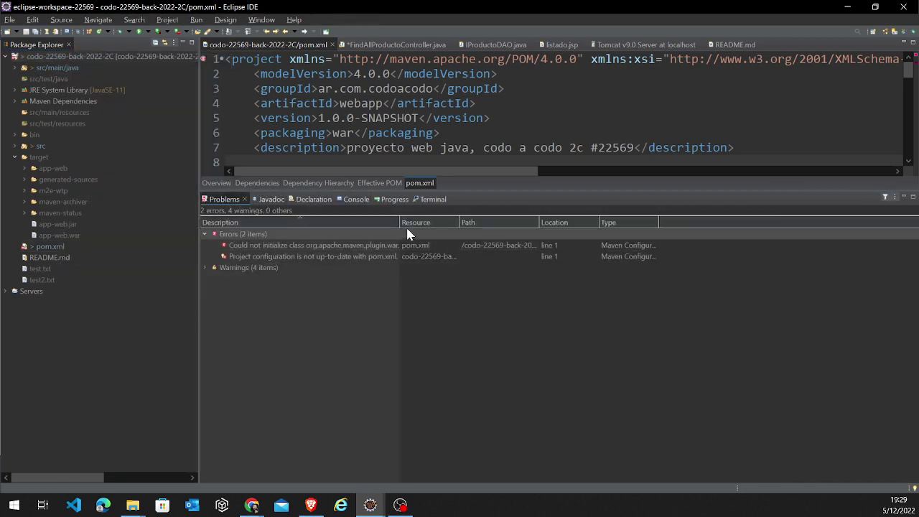
left_click_drag(399, 223, 568, 235)
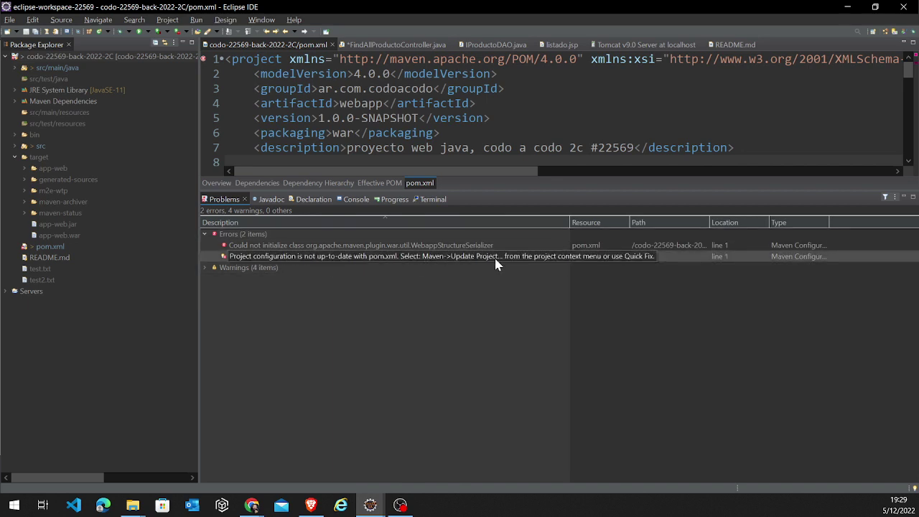
Step: Update the Maven project codo-22569-back-2022-2C with the Offline and Force Update of Snapshots/Releases options enabled
right_click(92, 63)
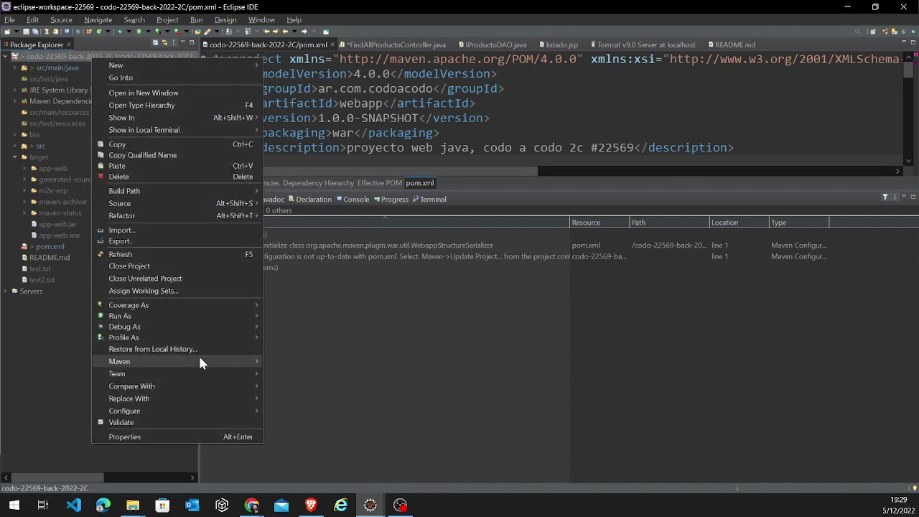
mouse_move(198, 357)
left_click(302, 423)
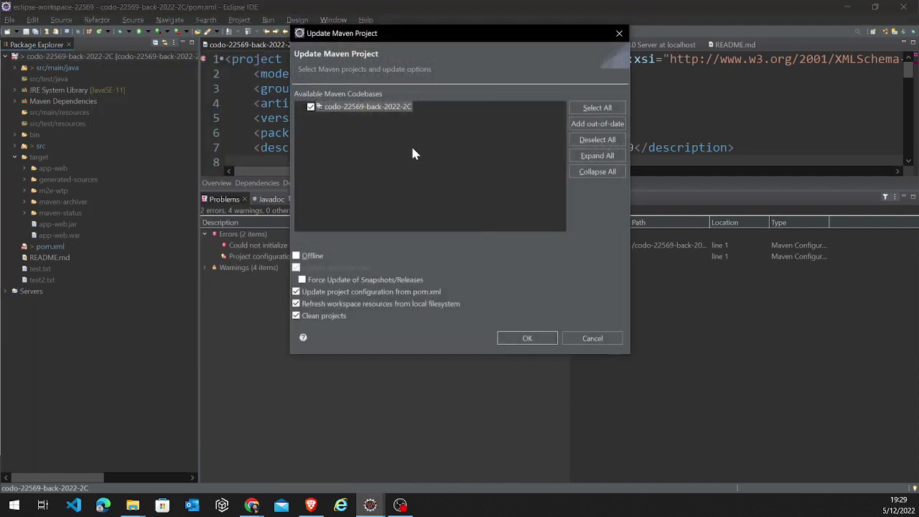
left_click(318, 279)
left_click(298, 257)
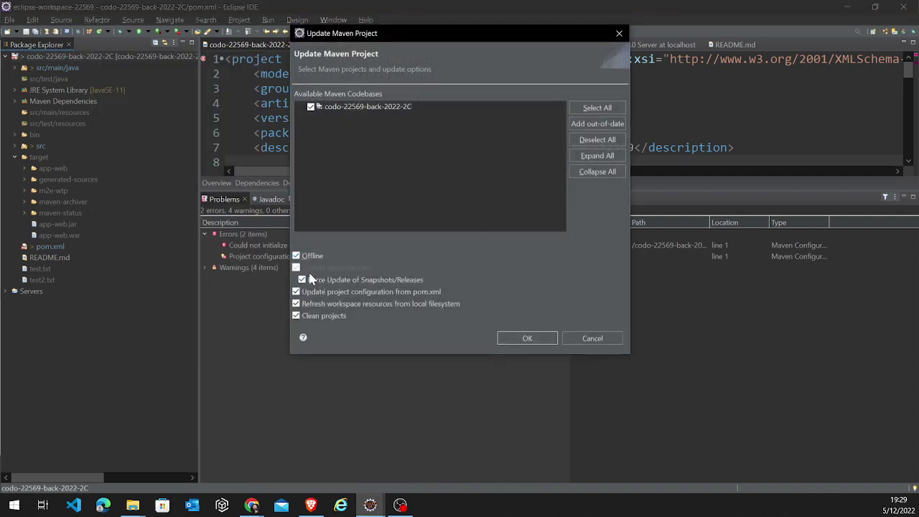
left_click(527, 338)
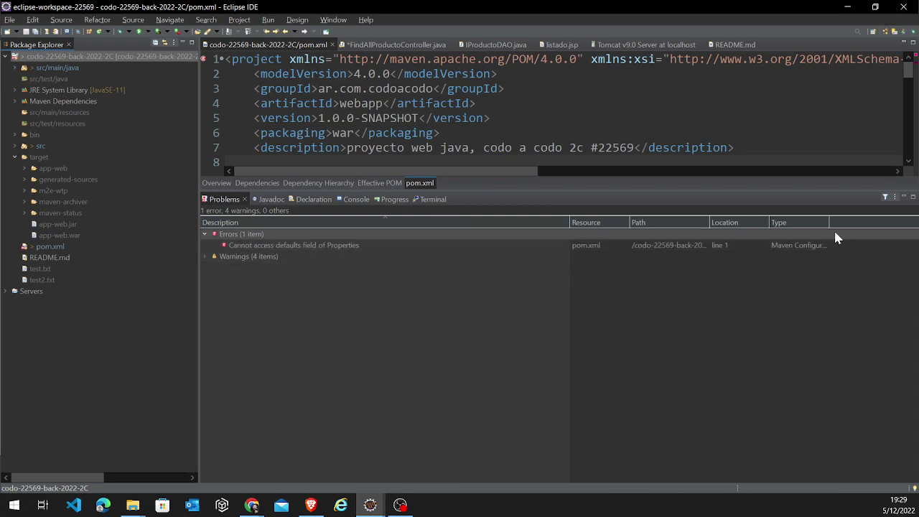
Step: Widen the problems list's Type column to read the remaining pom.xml error, and enlarge the editor to inspect the Java compiler properties
left_click_drag(829, 222, 882, 224)
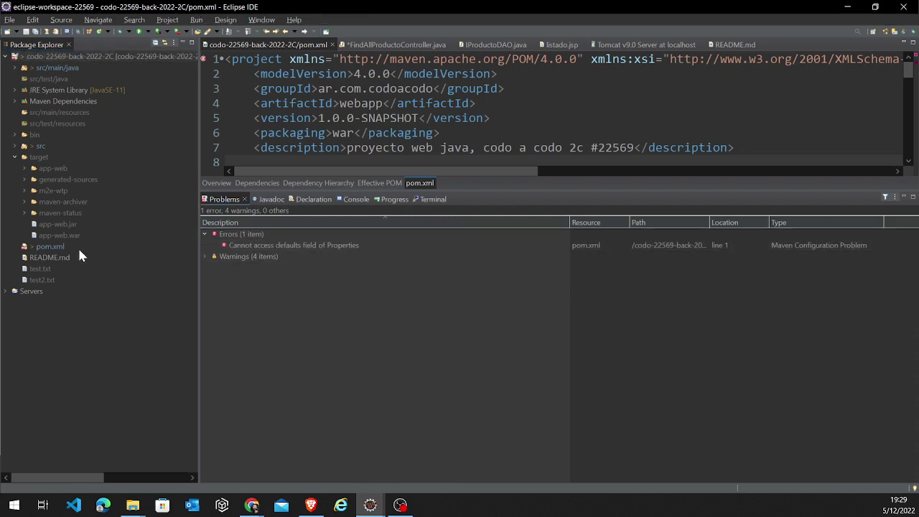
left_click(263, 245)
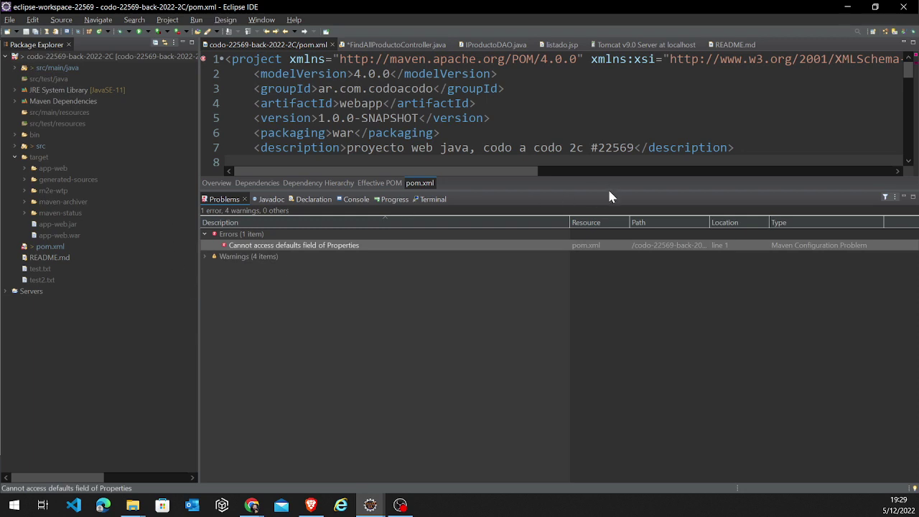
left_click_drag(608, 195, 609, 310)
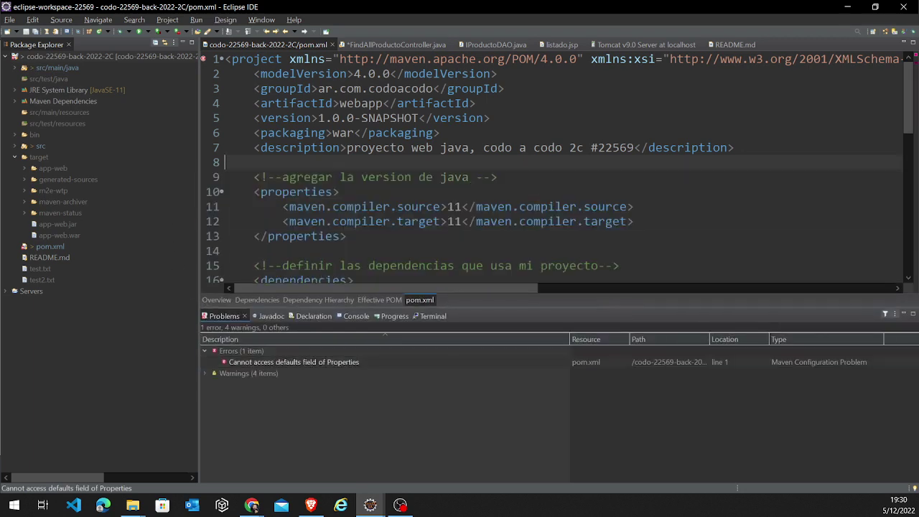
scroll(502, 180, "down", 3)
left_click(359, 88)
Step: Launch Maven install in debug mode for codo-22569-back-2022-2C and show its console output in an enlarged area
right_click(42, 54)
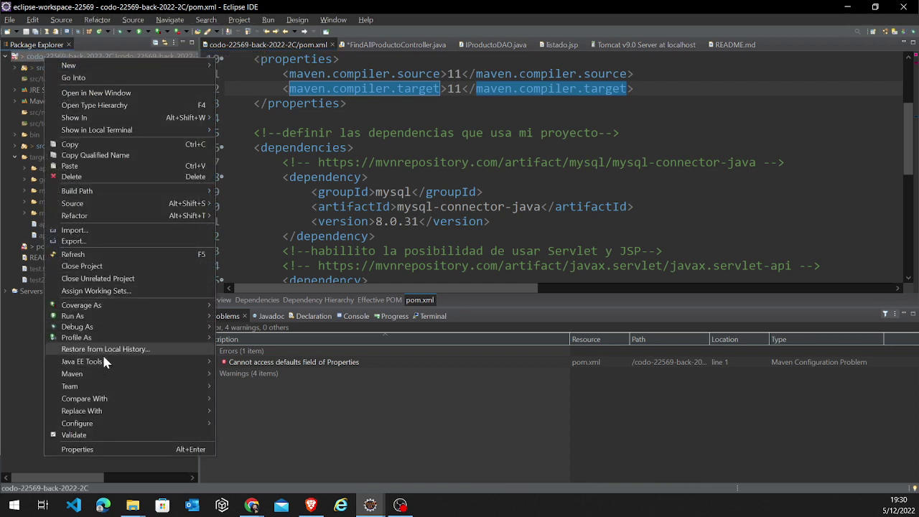
mouse_move(101, 327)
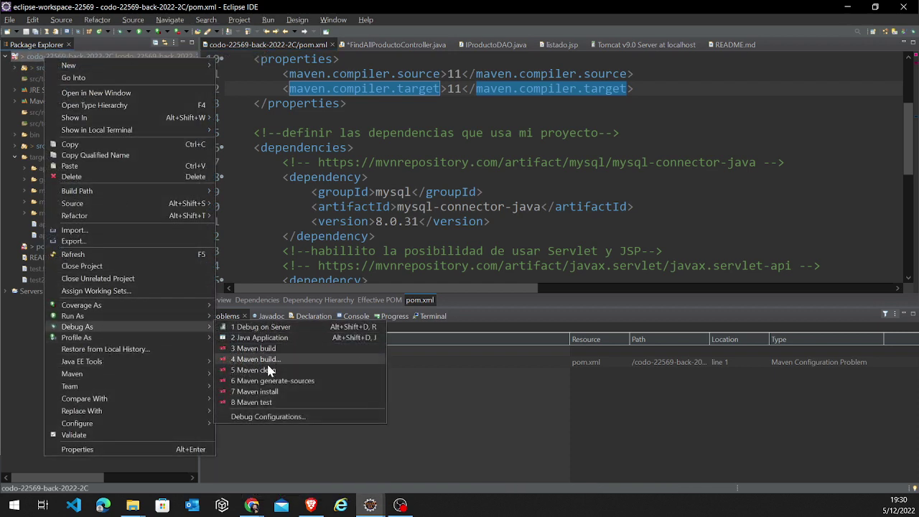
left_click(255, 391)
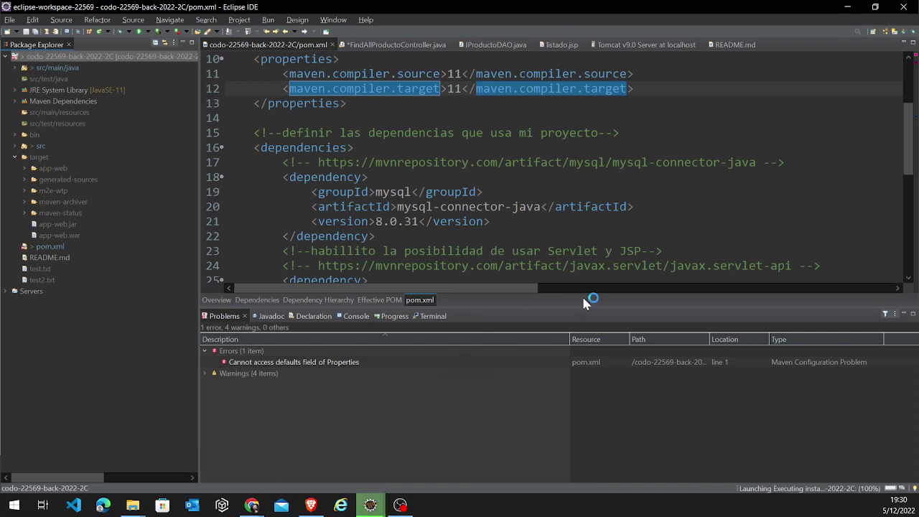
left_click_drag(589, 307, 580, 246)
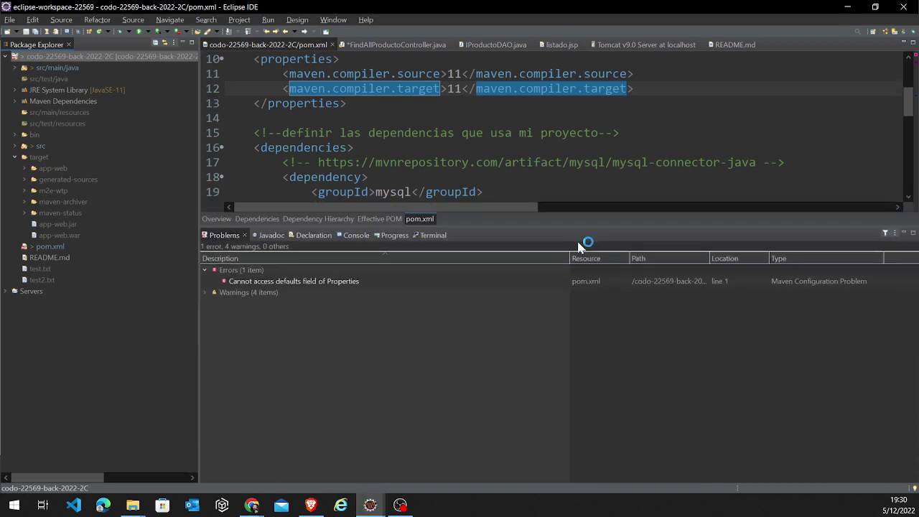
left_click(343, 231)
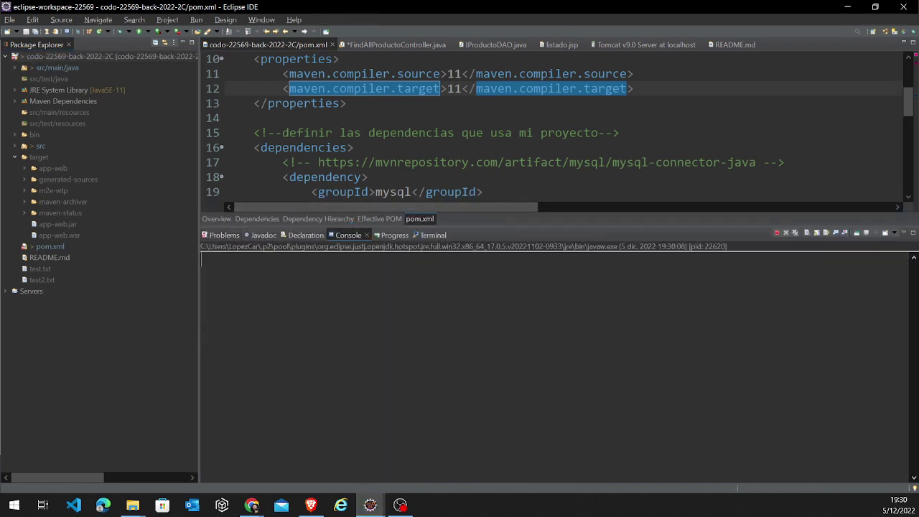